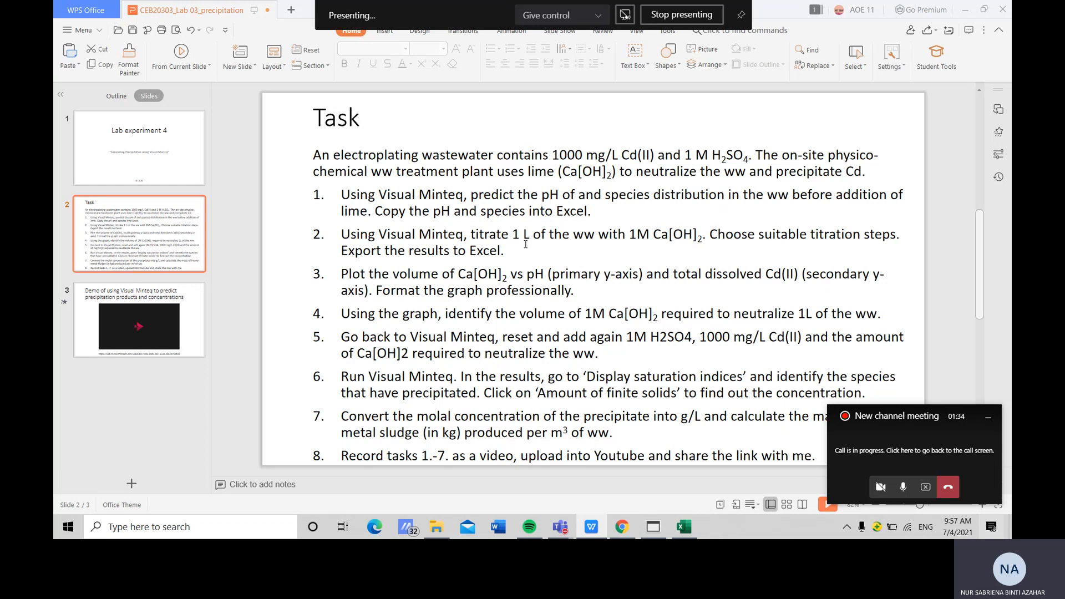
Switch to Visual MINTEQ and add the component H+1 with a total concentration of 2 to the component list
{"action": "left_click", "coordinate": [654, 527]}
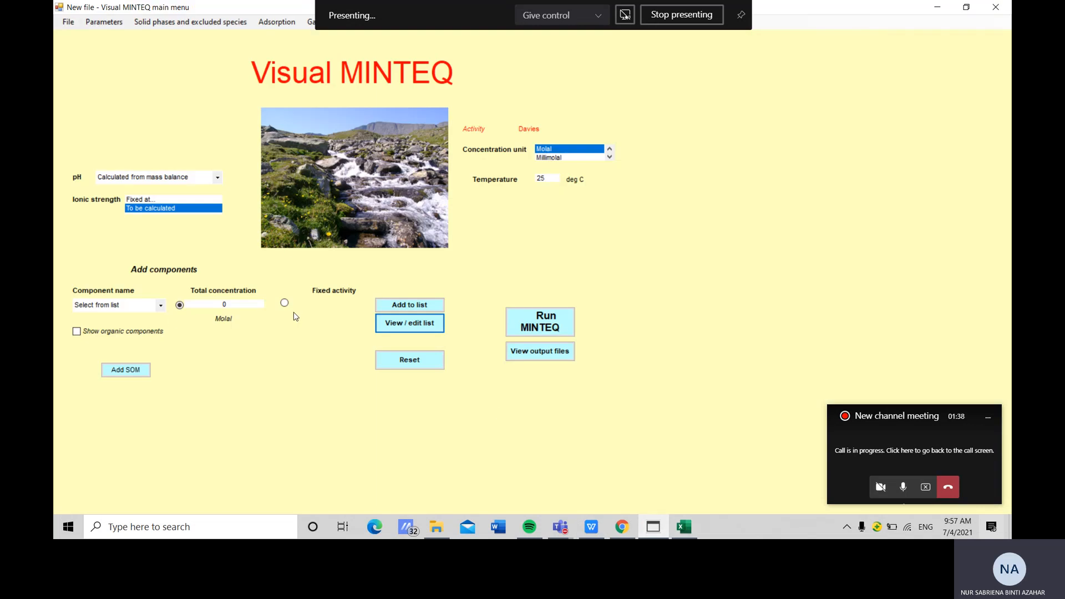
{"action": "left_click", "coordinate": [160, 305]}
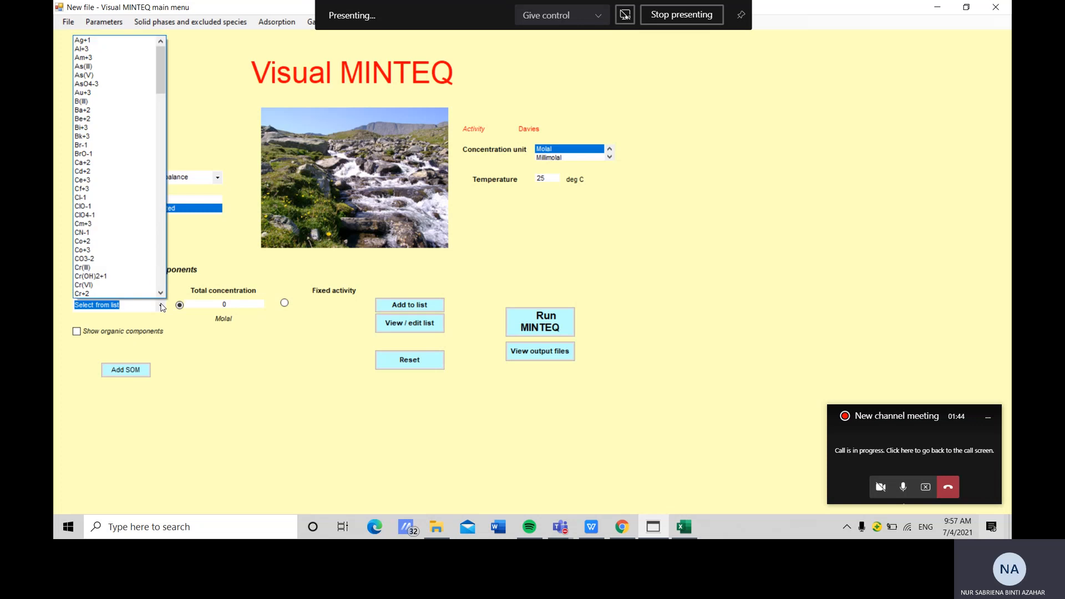
{"action": "left_click_drag", "start_coordinate": [161, 69], "coordinate": [160, 133]}
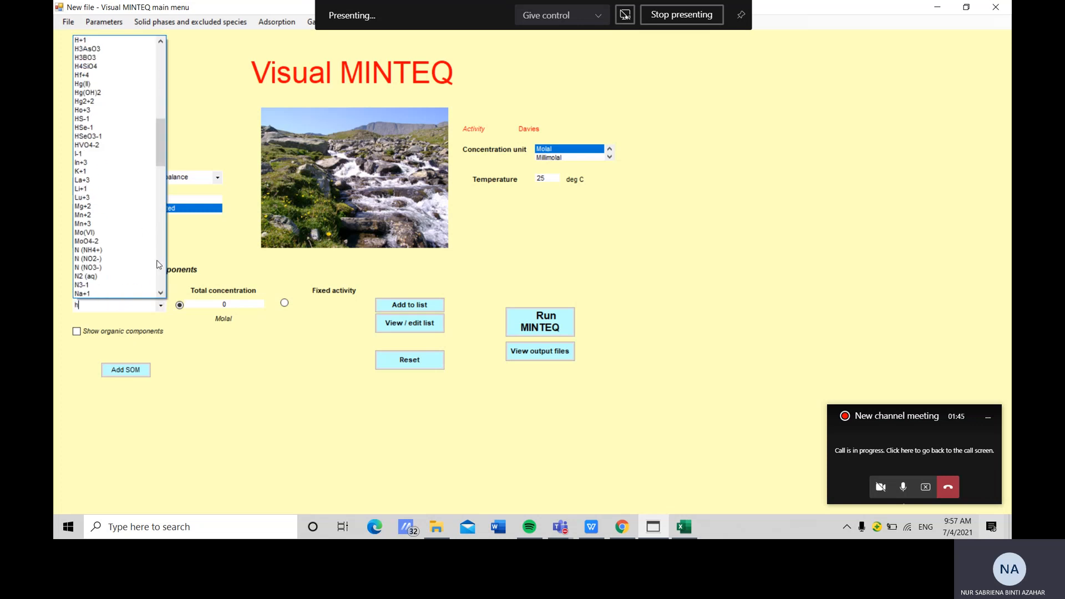
{"action": "left_click", "coordinate": [97, 49]}
{"action": "left_click", "coordinate": [227, 304]}
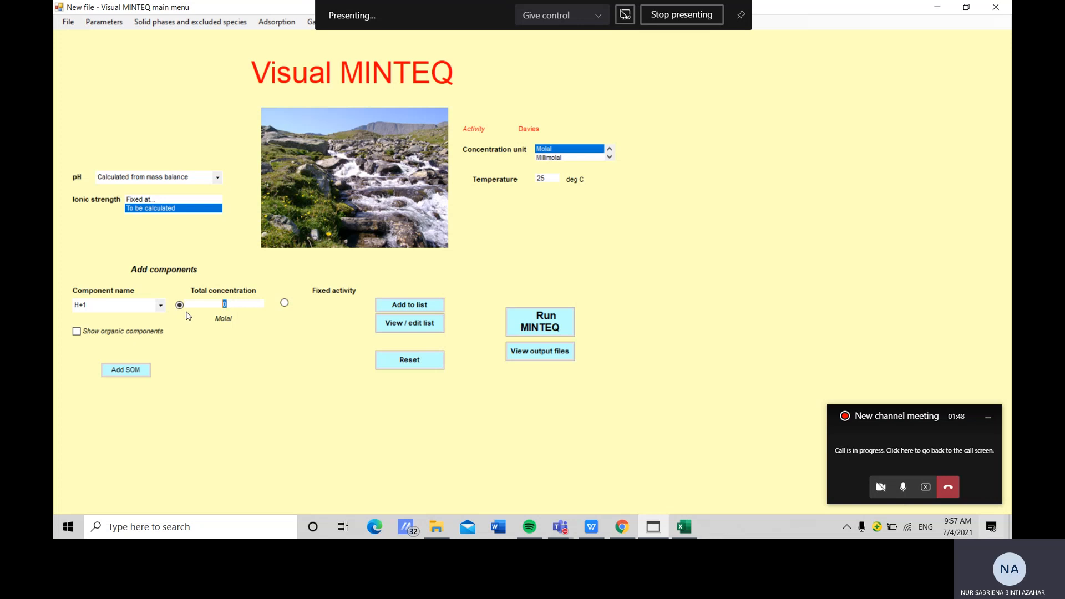
{"action": "type", "text": "2"}
{"action": "left_click", "coordinate": [409, 305]}
Add the component SO4-2 with a total concentration of 1 to the component list
{"action": "left_click", "coordinate": [161, 307]}
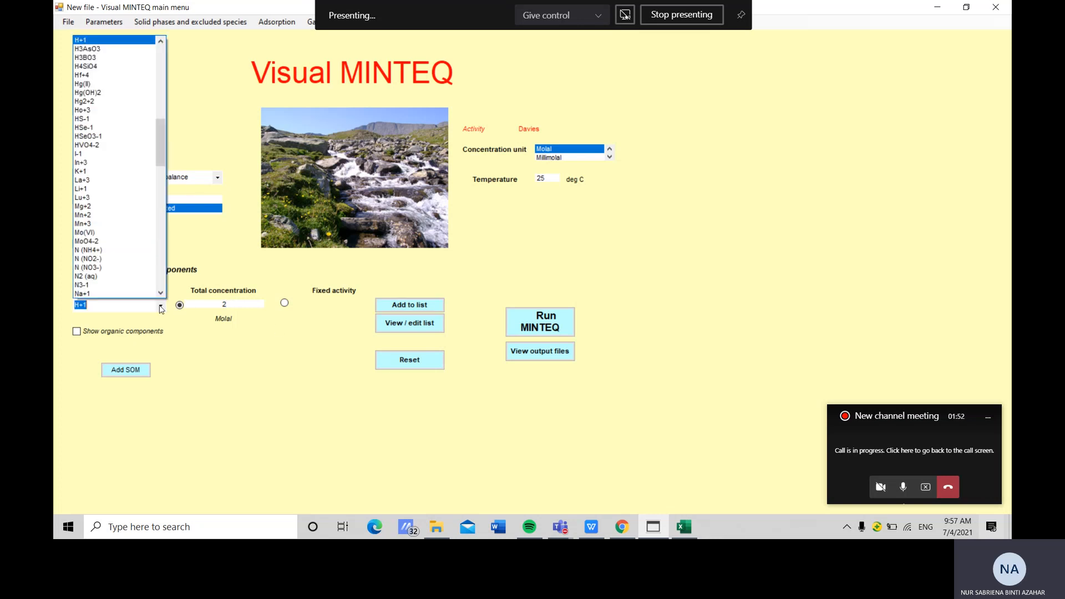
{"action": "type", "text": "s"}
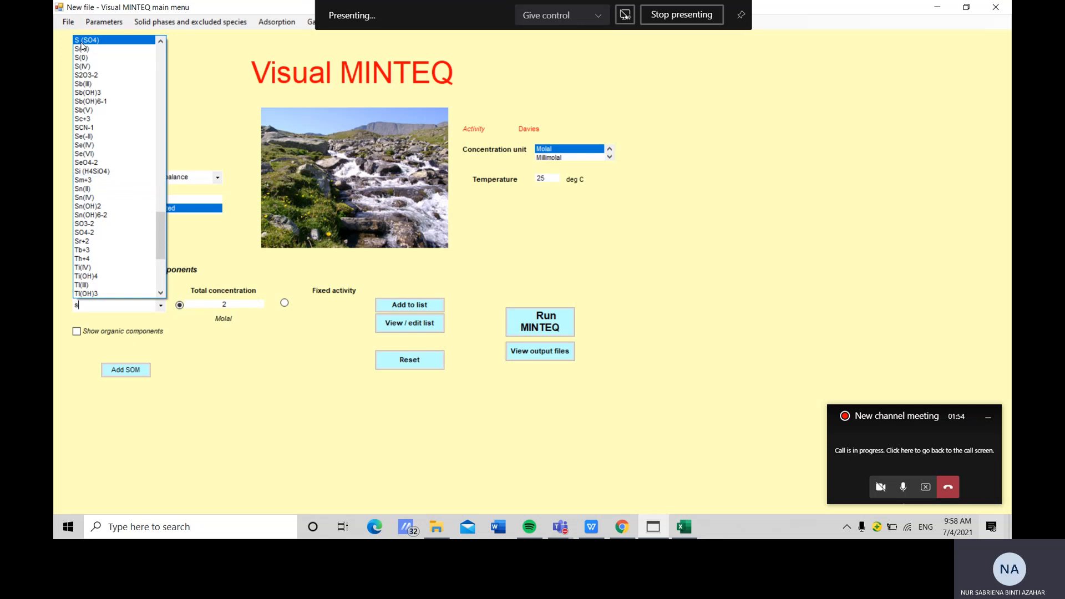
{"action": "left_click", "coordinate": [89, 233]}
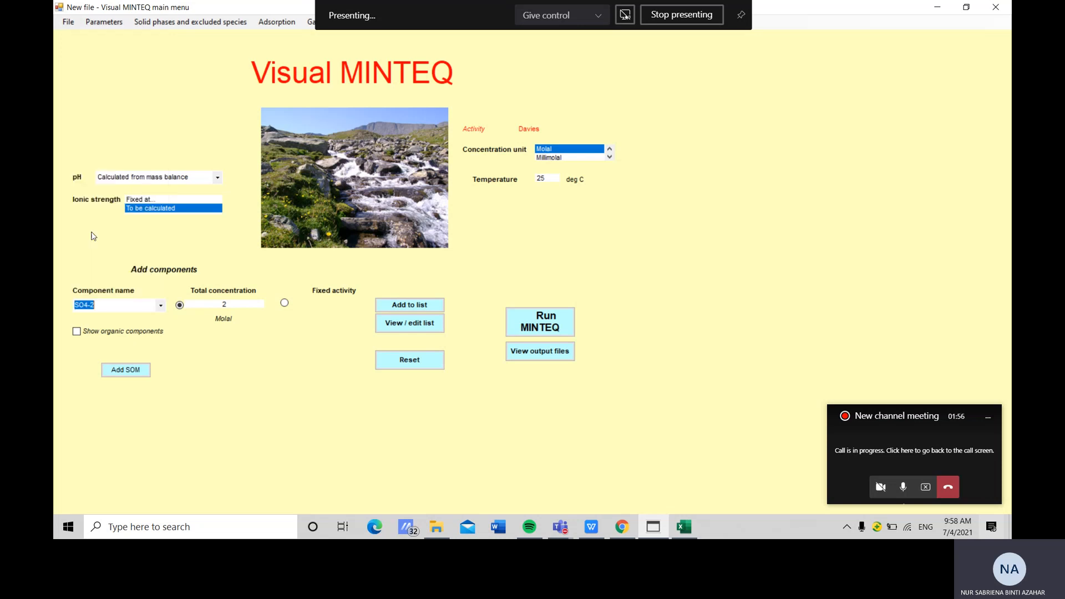
{"action": "key", "text": "Tab"}
{"action": "type", "text": "1"}
{"action": "key", "text": "Tab"}
Switch the concentration unit to mg/l
{"action": "scroll", "coordinate": [563, 155], "scroll_direction": "down", "scroll_amount": 2}
{"action": "scroll", "coordinate": [563, 155], "scroll_direction": "up", "scroll_amount": 1}
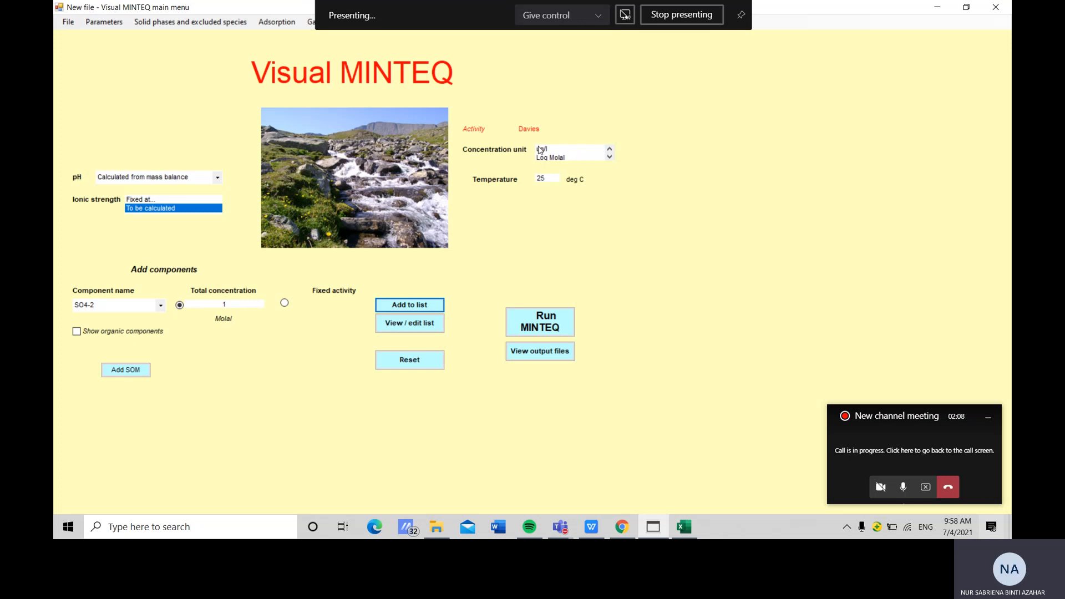
{"action": "left_click", "coordinate": [555, 148]}
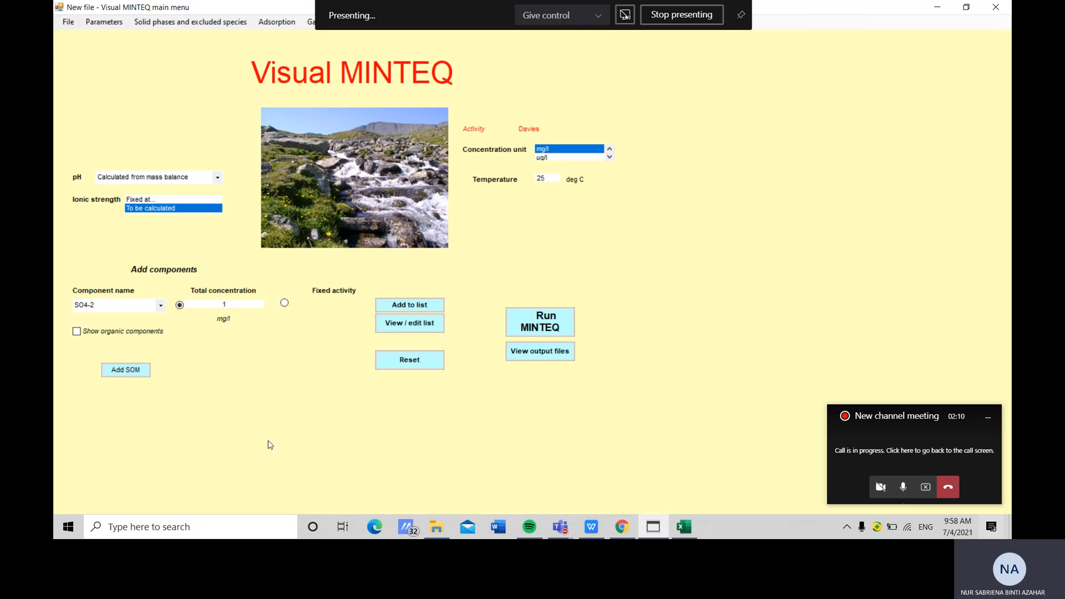
Add the component Cd+2 with a total concentration of 1000 mg/l to the component list
{"action": "left_click", "coordinate": [161, 306]}
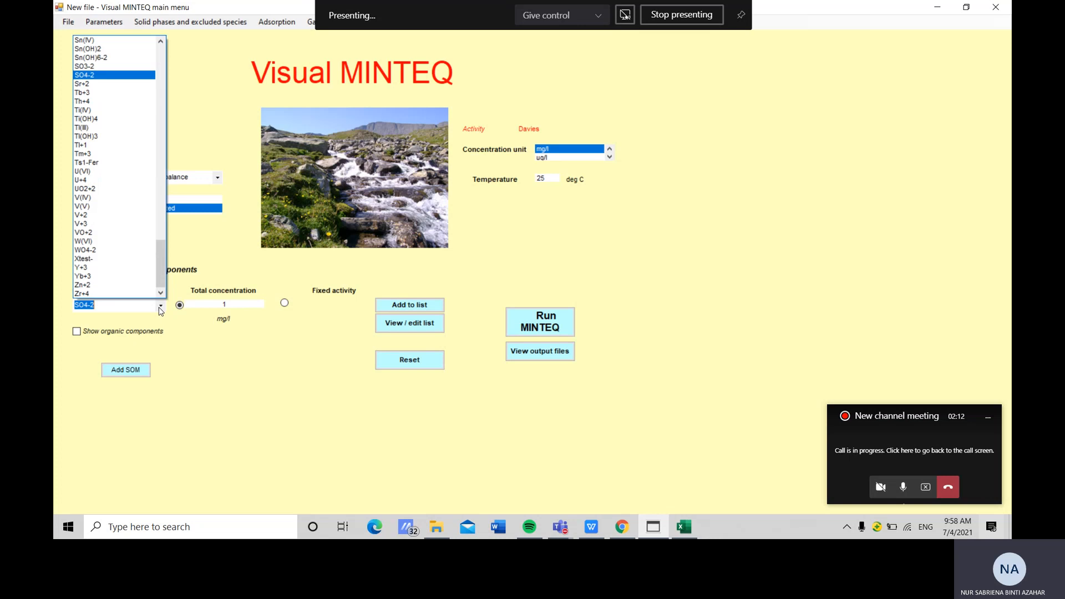
{"action": "type", "text": "c"}
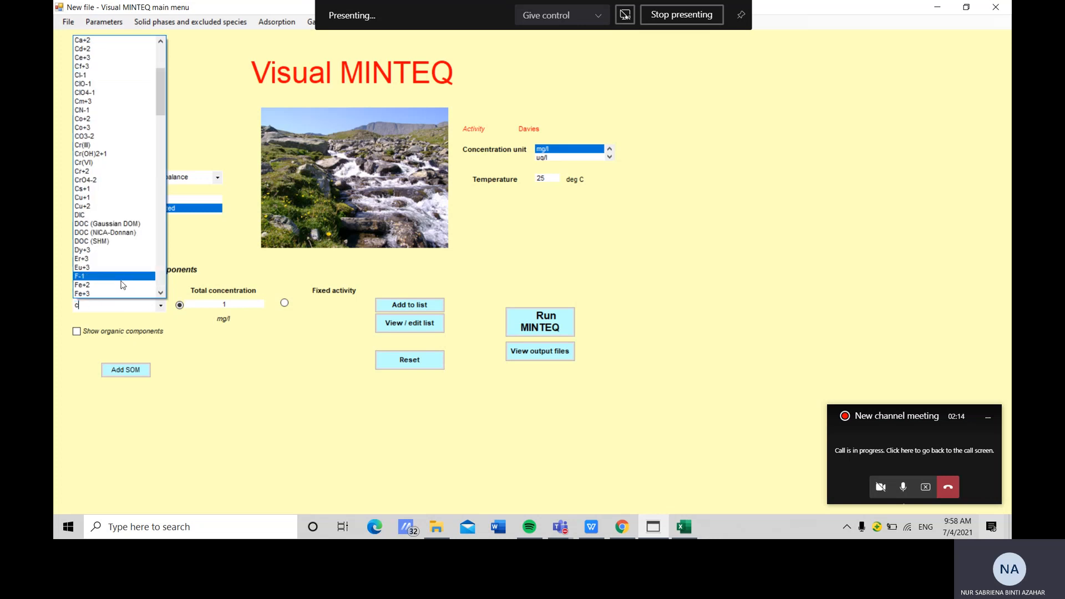
{"action": "left_click", "coordinate": [107, 51]}
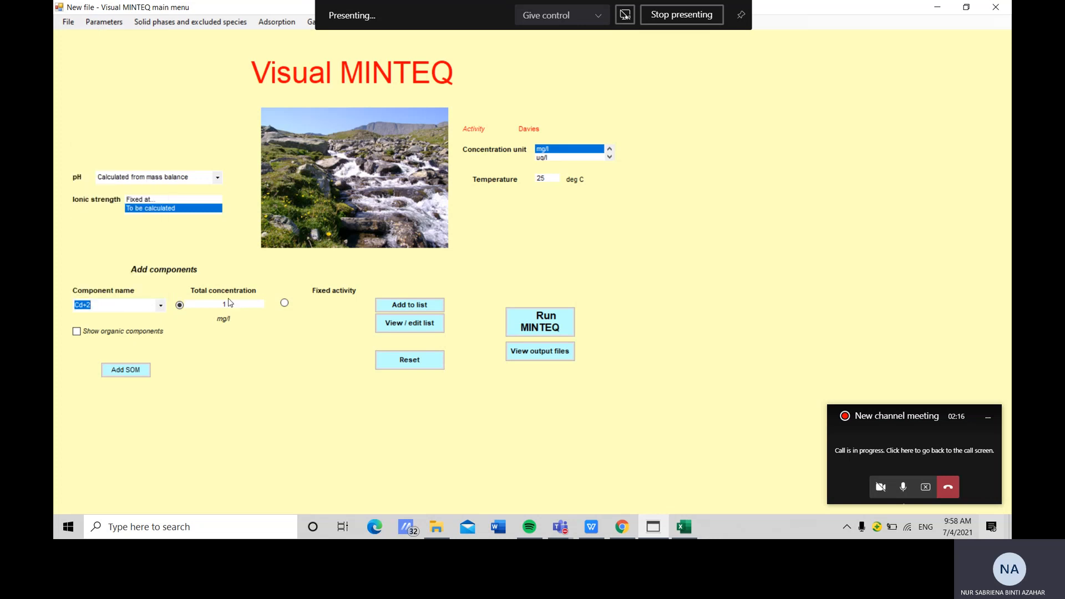
{"action": "left_click", "coordinate": [230, 305]}
{"action": "type", "text": "1000"}
{"action": "left_click", "coordinate": [421, 308]}
Set the concentration unit back to Molal and set pH to Calc. from mass & charge balance
{"action": "scroll", "coordinate": [593, 160], "scroll_direction": "down", "scroll_amount": 2}
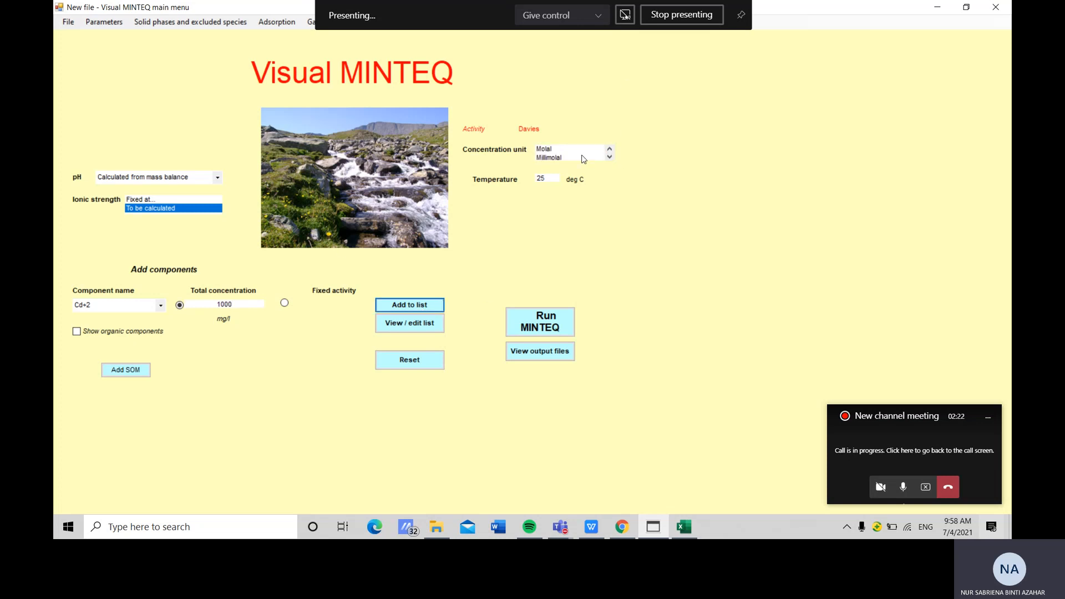
{"action": "left_click", "coordinate": [581, 149]}
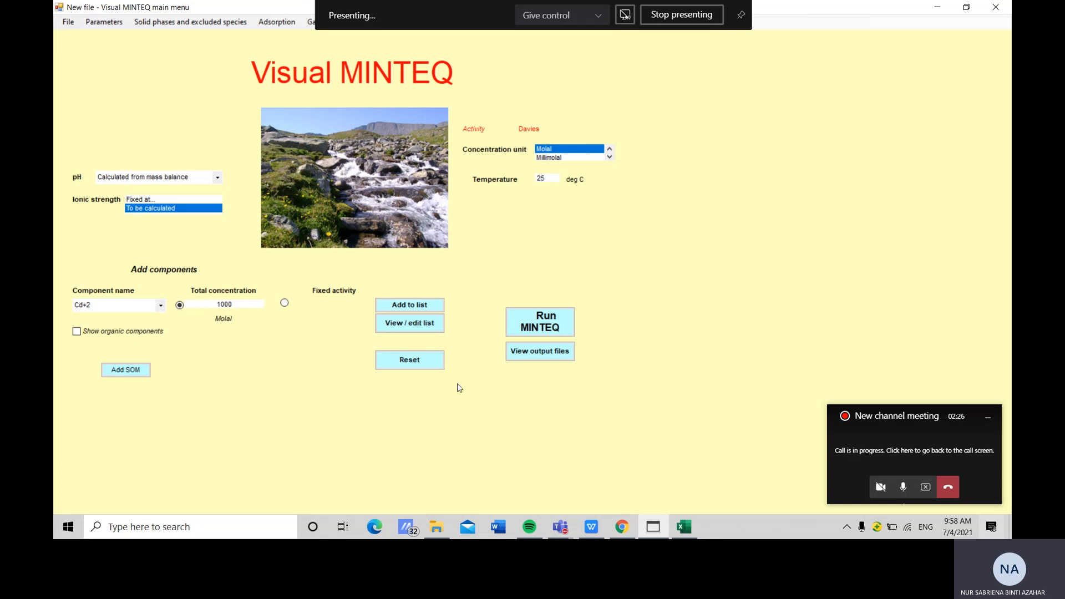
{"action": "left_click", "coordinate": [219, 178]}
{"action": "left_click", "coordinate": [219, 178]}
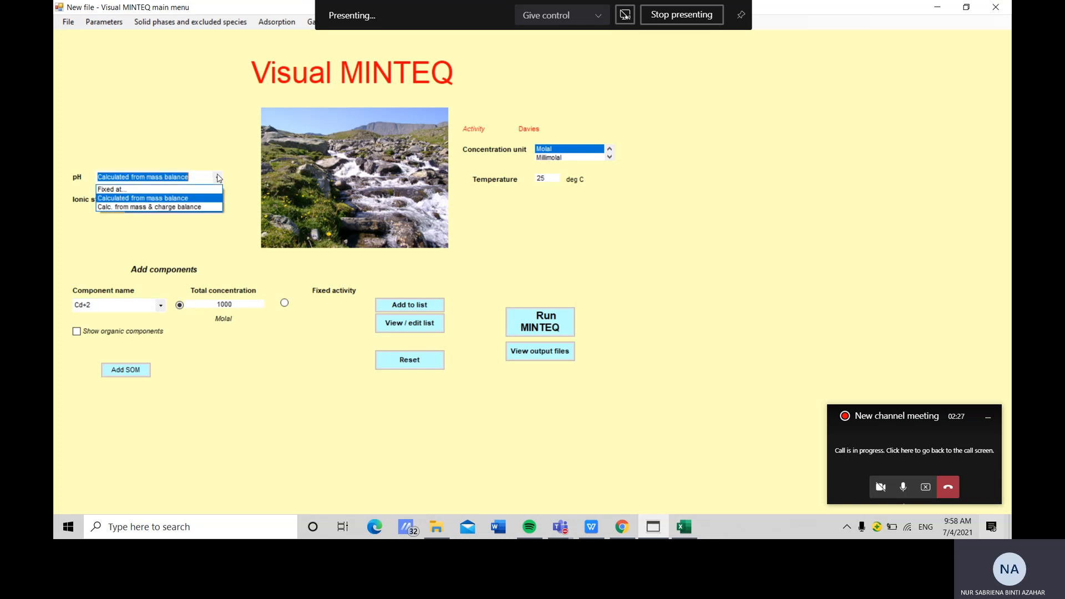
{"action": "left_click", "coordinate": [195, 208]}
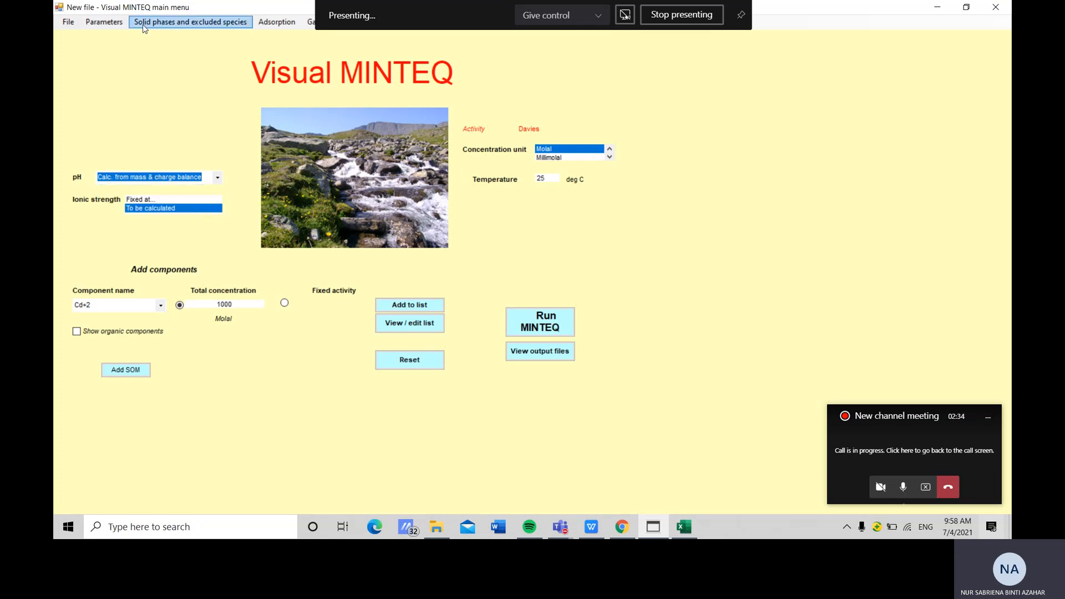
Review the various default settings and leave them with Save and Quit
{"action": "left_click", "coordinate": [107, 23]}
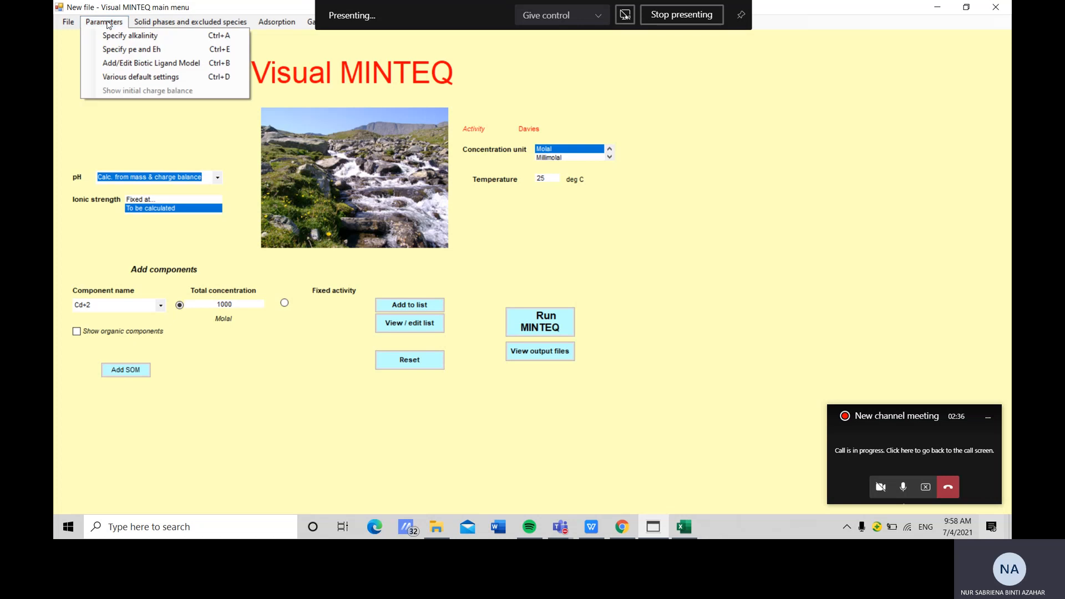
{"action": "left_click", "coordinate": [123, 83]}
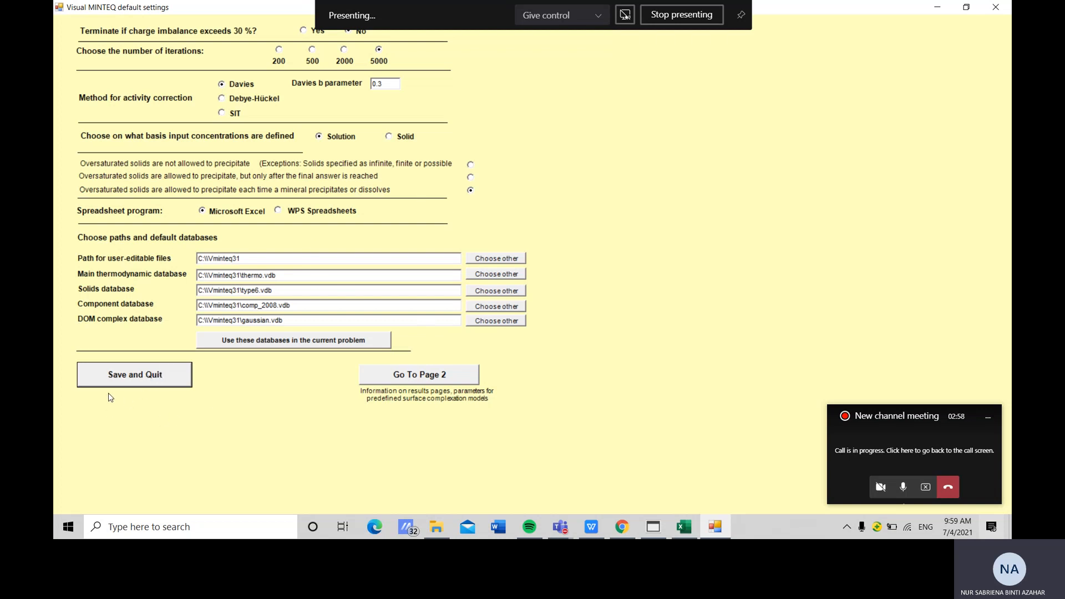
{"action": "left_click", "coordinate": [137, 373]}
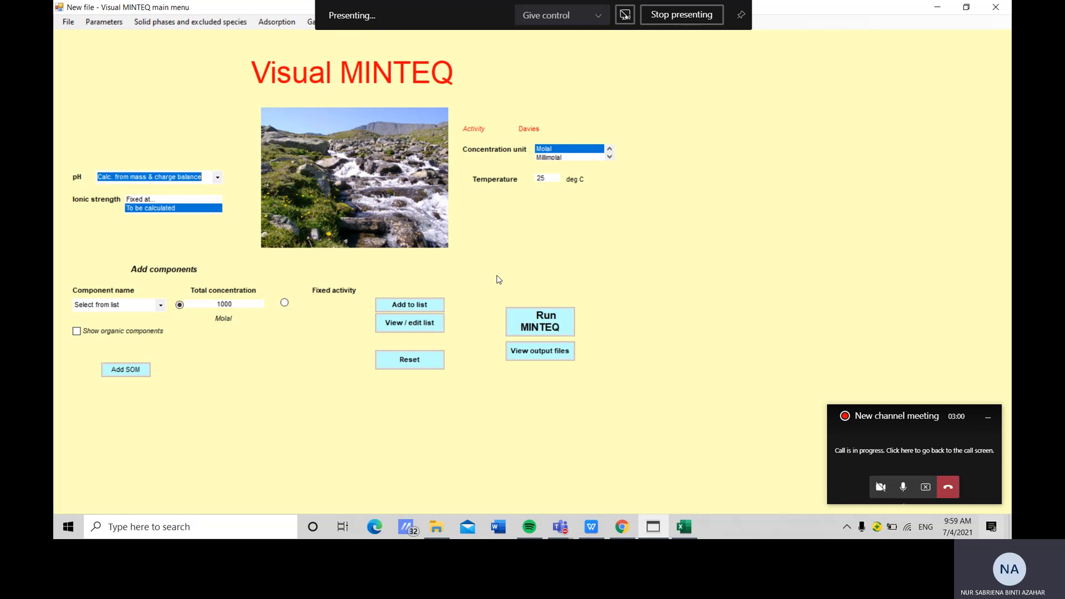
Run MINTEQ, dismiss the ionic strength warning, copy the calculated pH value, and switch to Excel
{"action": "left_click", "coordinate": [542, 332]}
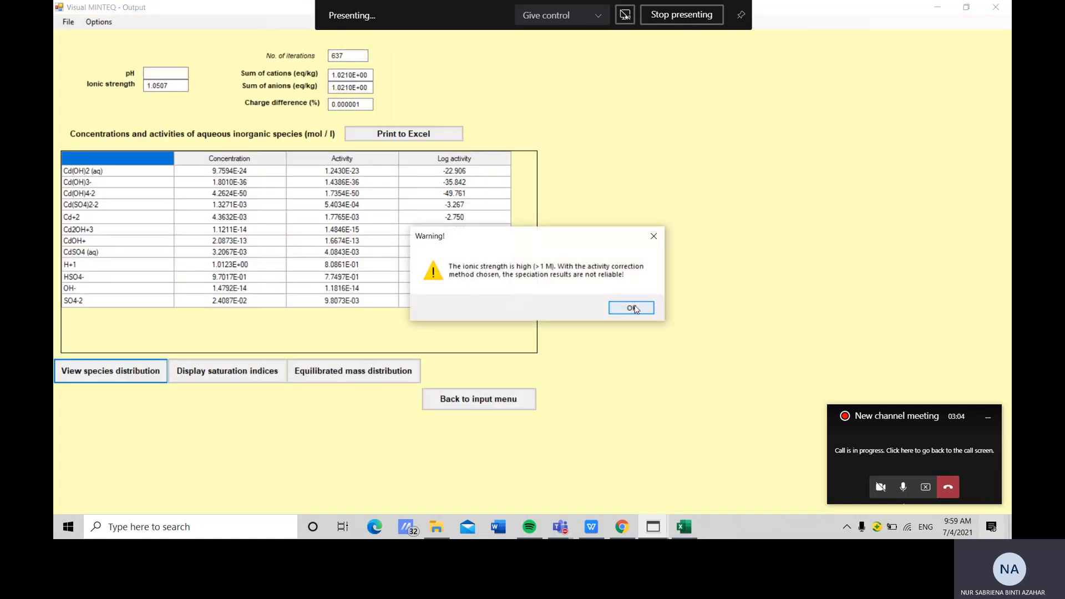
{"action": "left_click", "coordinate": [633, 308]}
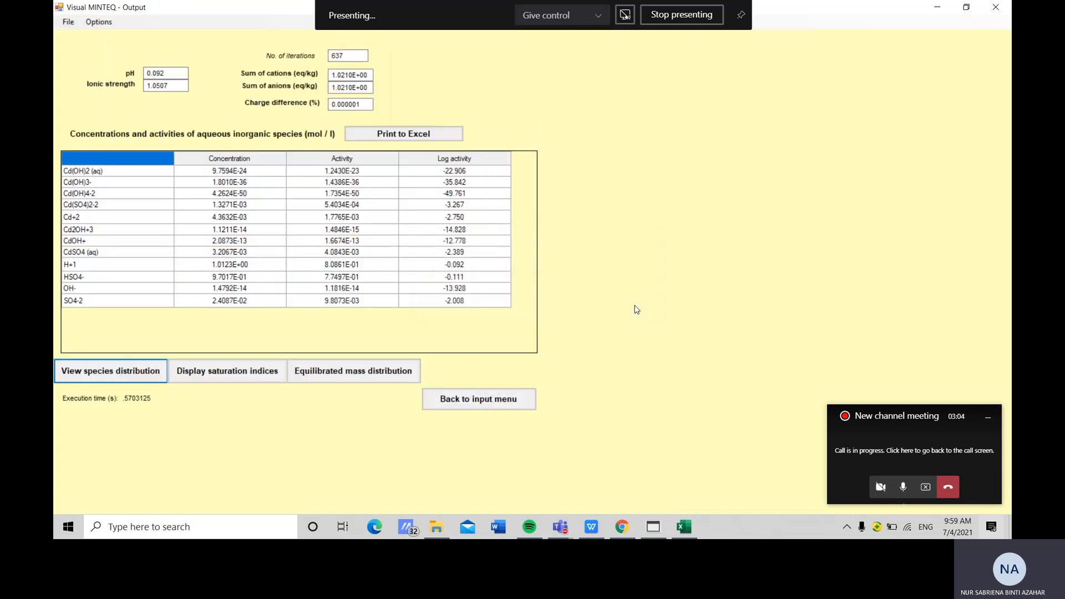
{"action": "left_click", "coordinate": [166, 72]}
{"action": "left_click_drag", "start_coordinate": [166, 72], "coordinate": [118, 64]}
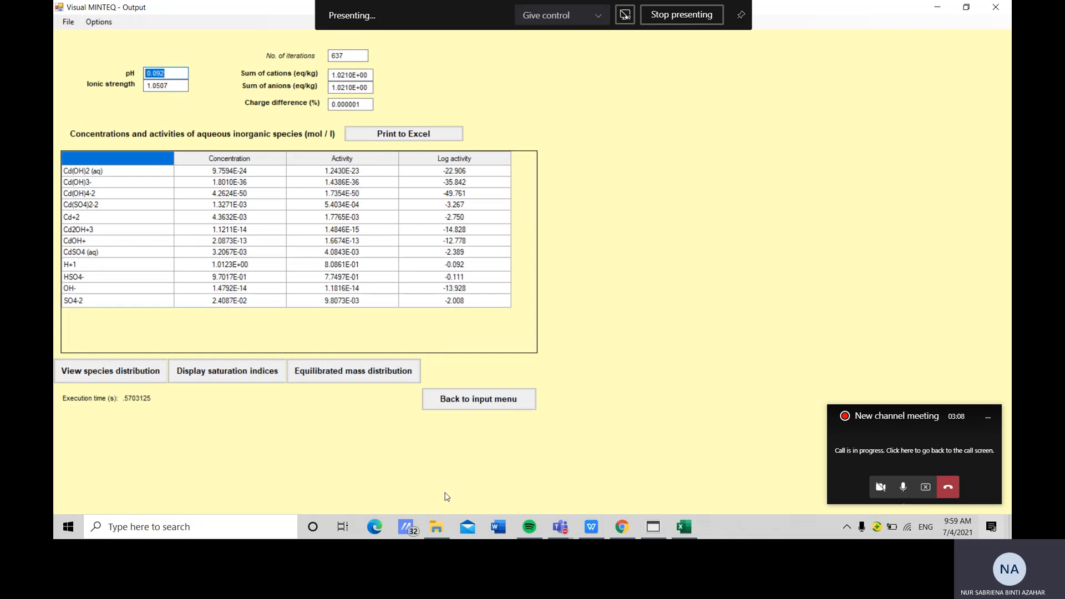
{"action": "left_click", "coordinate": [685, 527]}
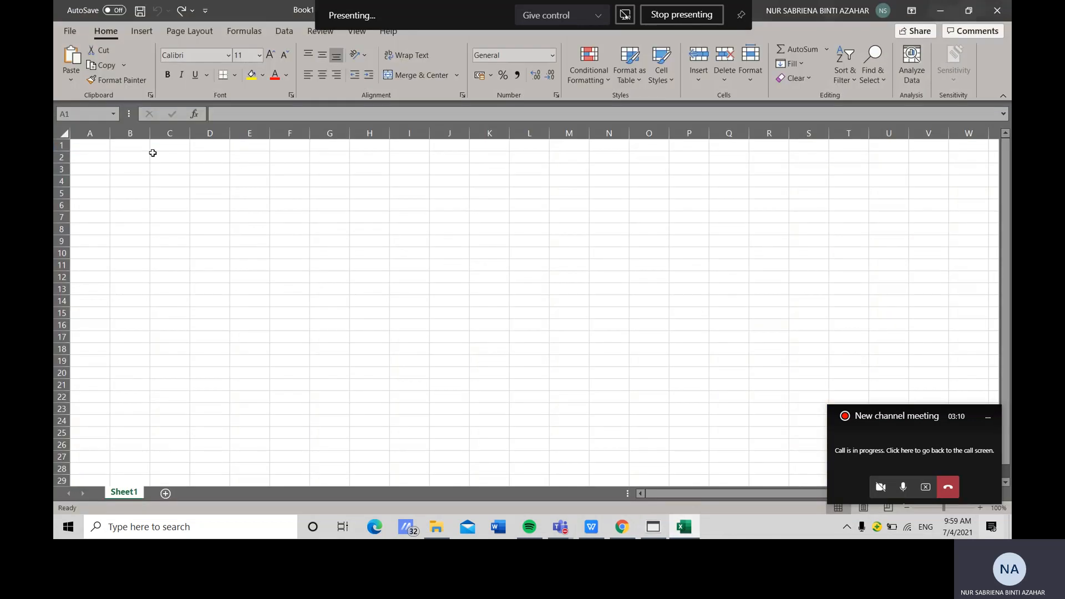
Enter the heading "Before addition of 1M Ca(OH)2" in cell A1
{"action": "left_click", "coordinate": [106, 146]}
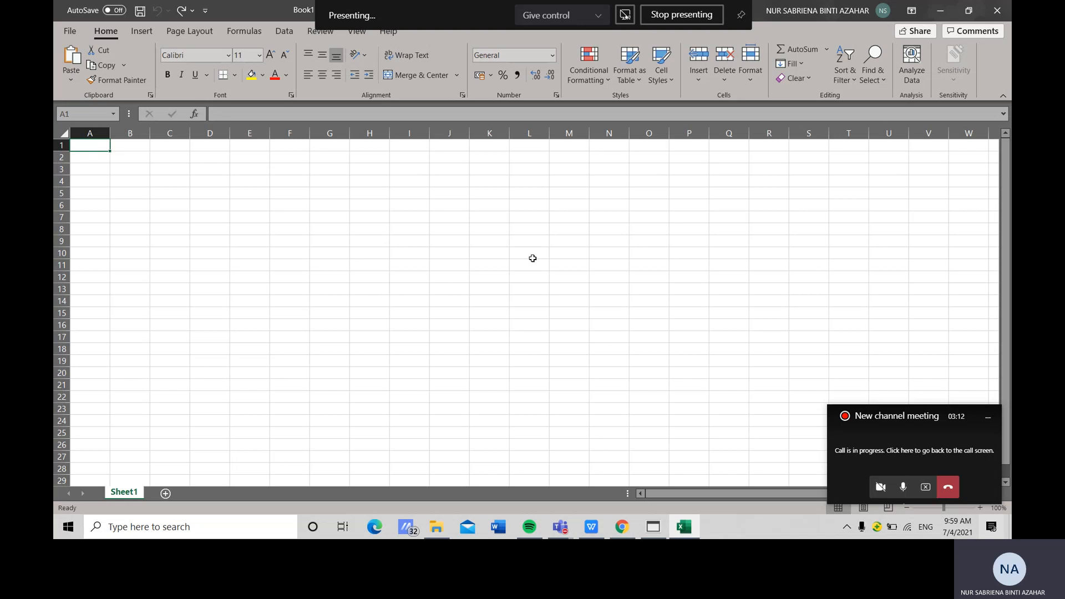
{"action": "type", "text": "Before"}
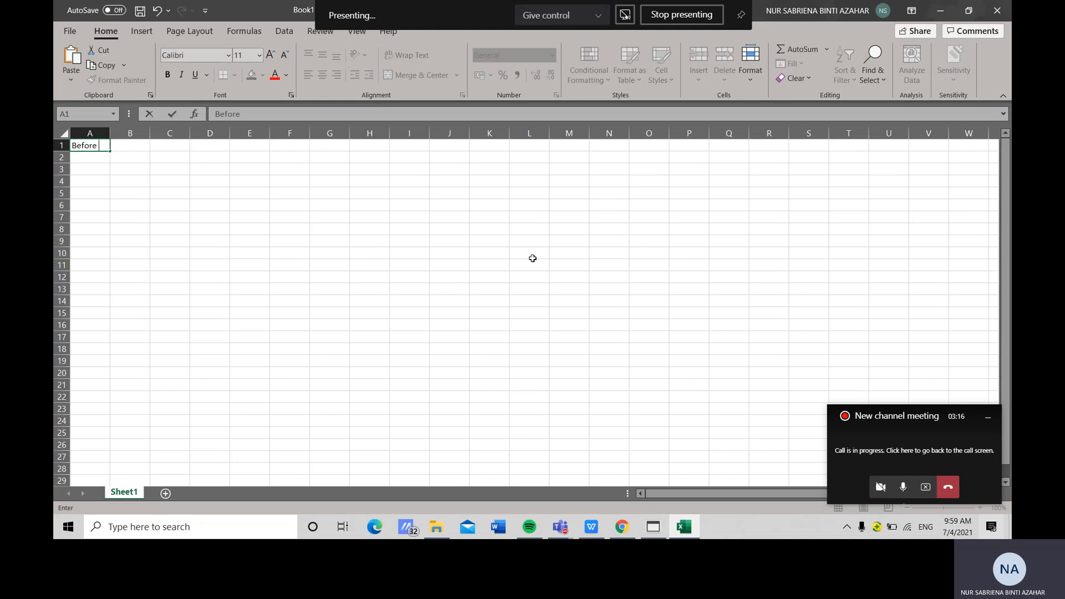
{"action": "type", "text": " addition of 1M Ca"}
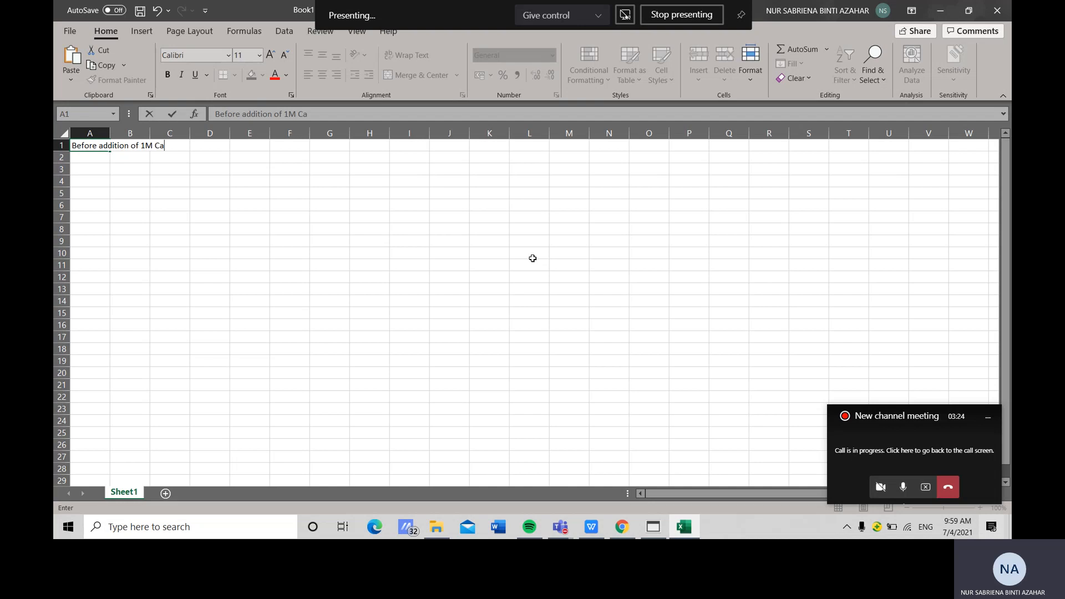
{"action": "type", "text": "(OH)2"}
{"action": "left_click", "coordinate": [104, 157]}
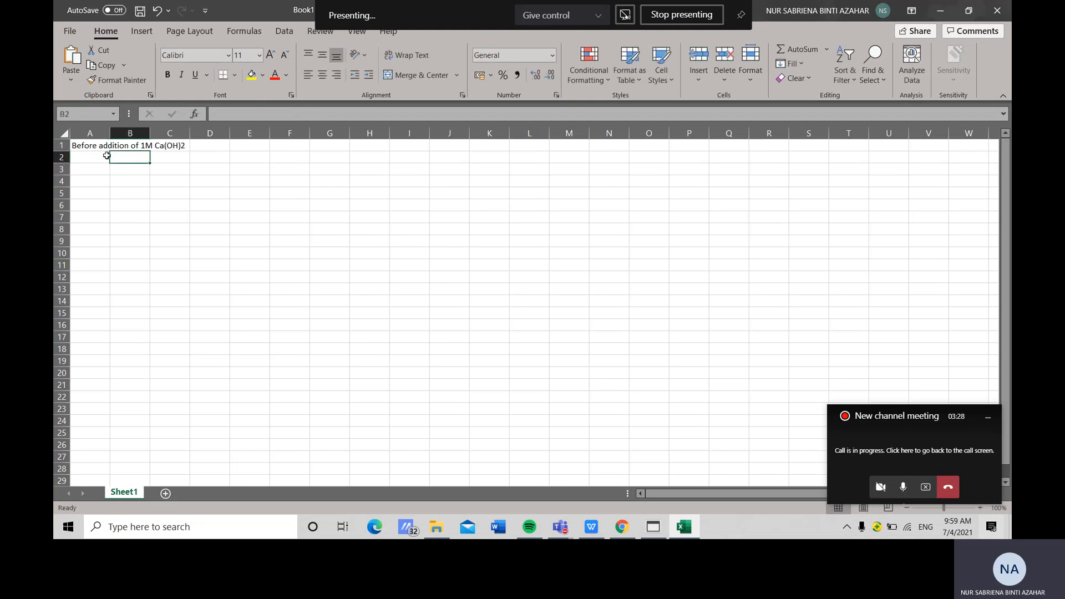
Label cell A2 as pH and paste the copied pH value into B2
{"action": "type", "text": "p"}
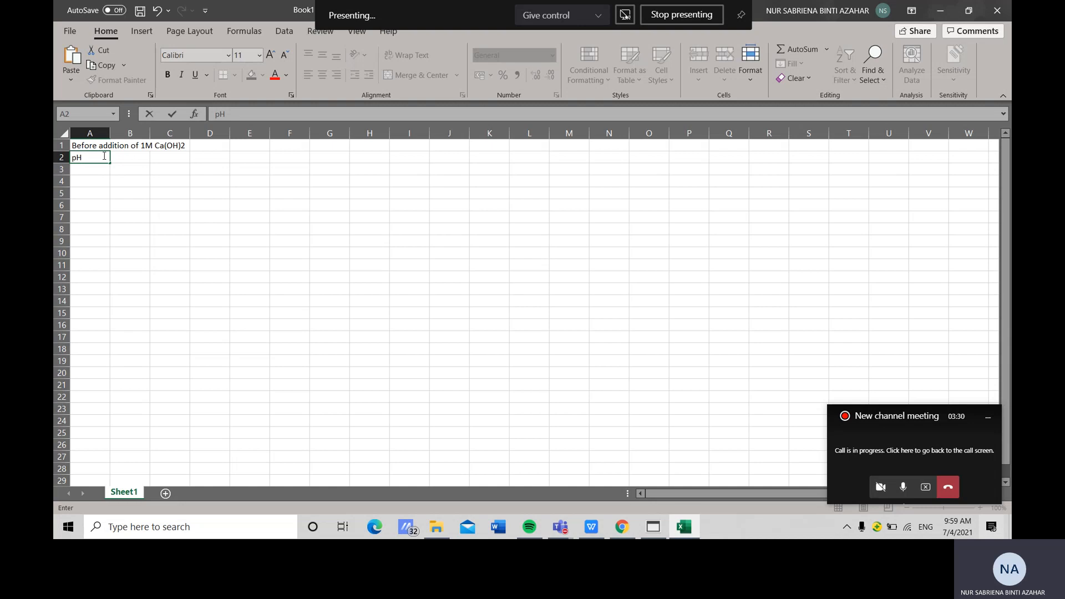
{"action": "type", "text": "H"}
{"action": "key", "text": "Tab"}
{"action": "type", "text": "0.092"}
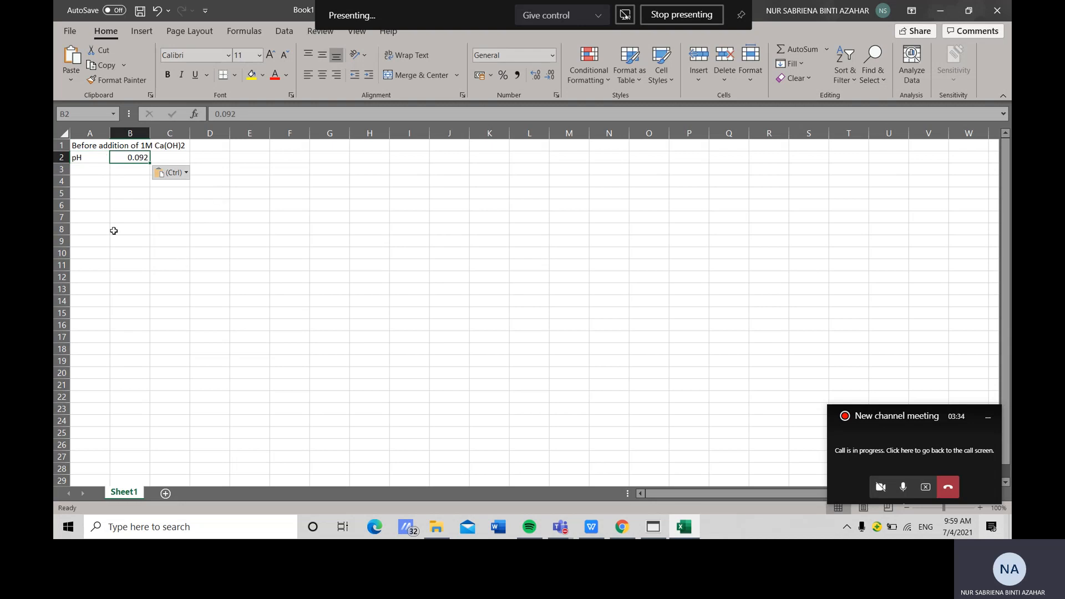
Copy the species distribution percentages and species names from the results and paste them into the sheet starting at A4
{"action": "left_click", "coordinate": [97, 183]}
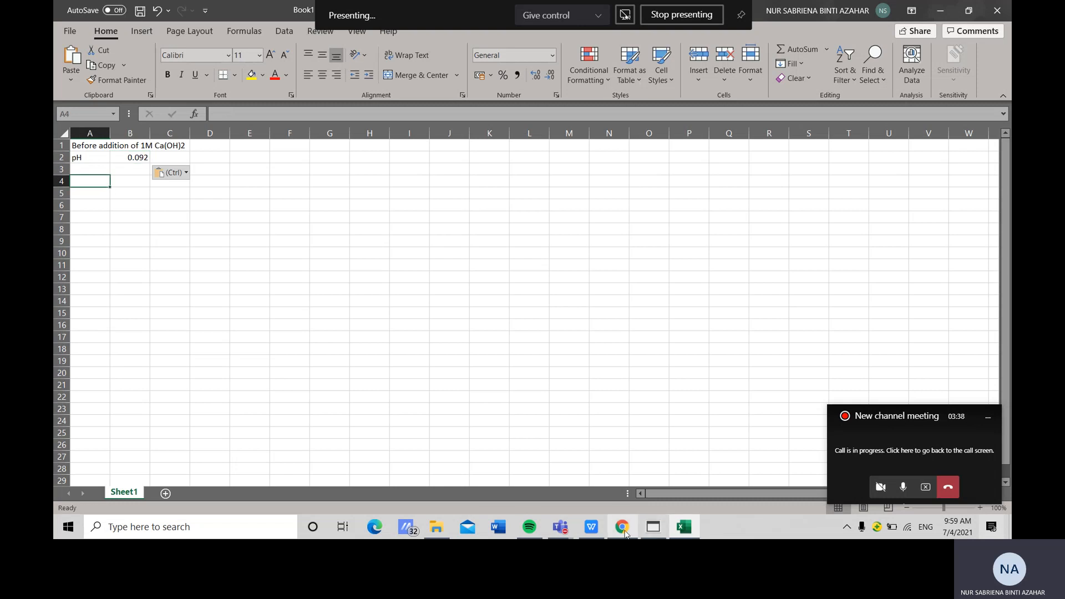
{"action": "left_click", "coordinate": [654, 527]}
{"action": "left_click", "coordinate": [83, 368]}
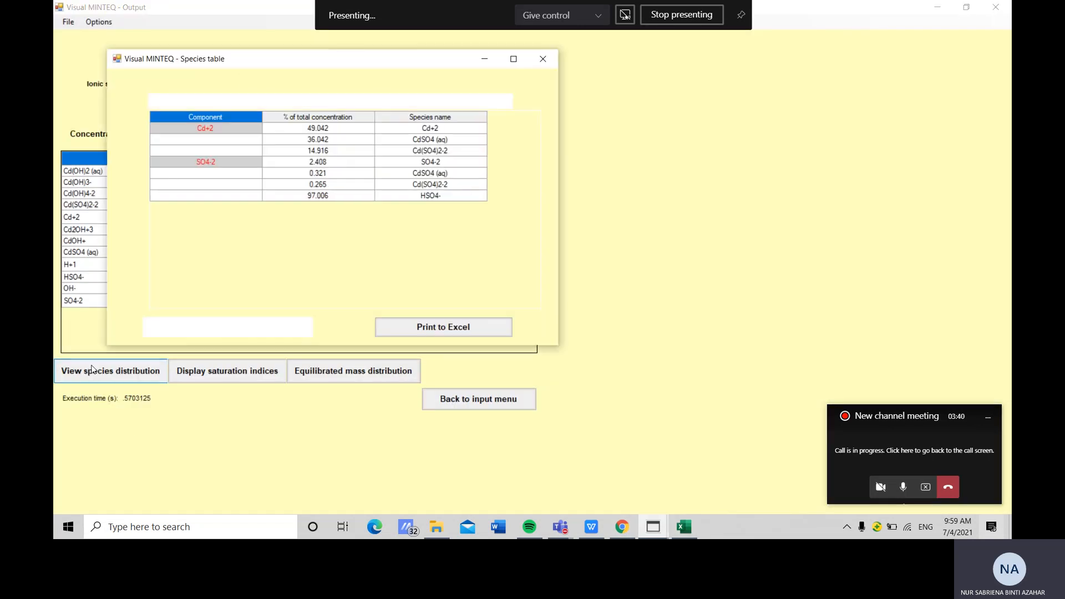
{"action": "left_click", "coordinate": [303, 129]}
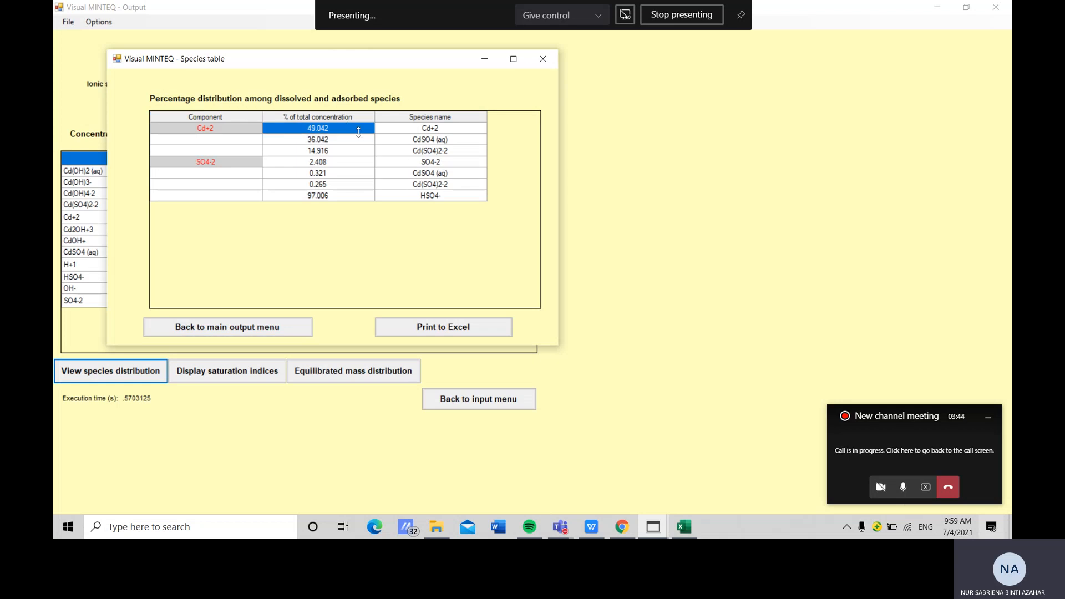
{"action": "left_click_drag", "start_coordinate": [361, 131], "coordinate": [413, 195]}
{"action": "key", "text": "ctrl+c"}
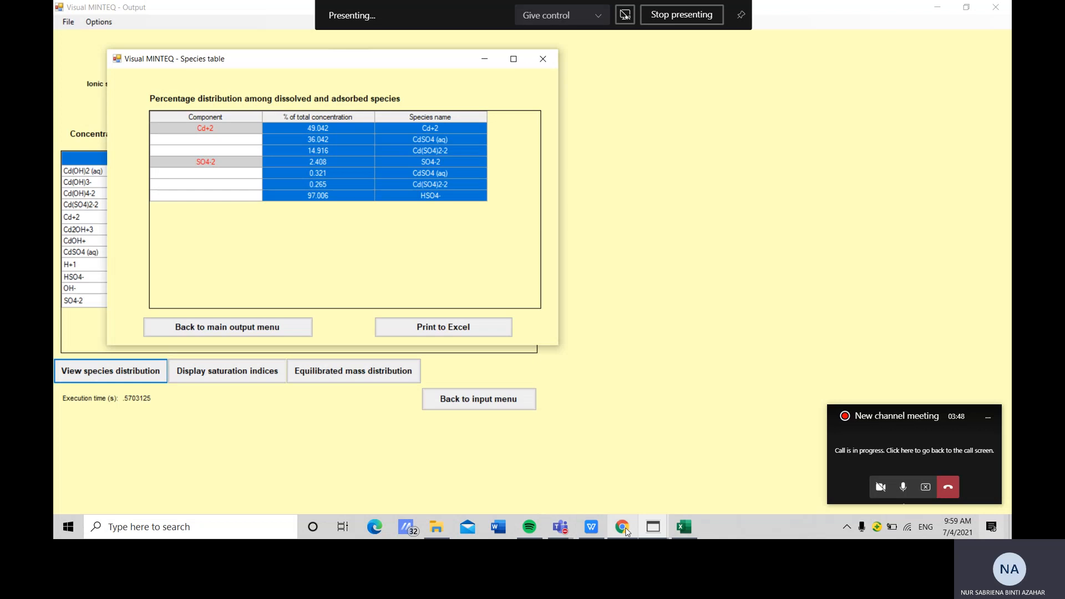
{"action": "left_click", "coordinate": [687, 525]}
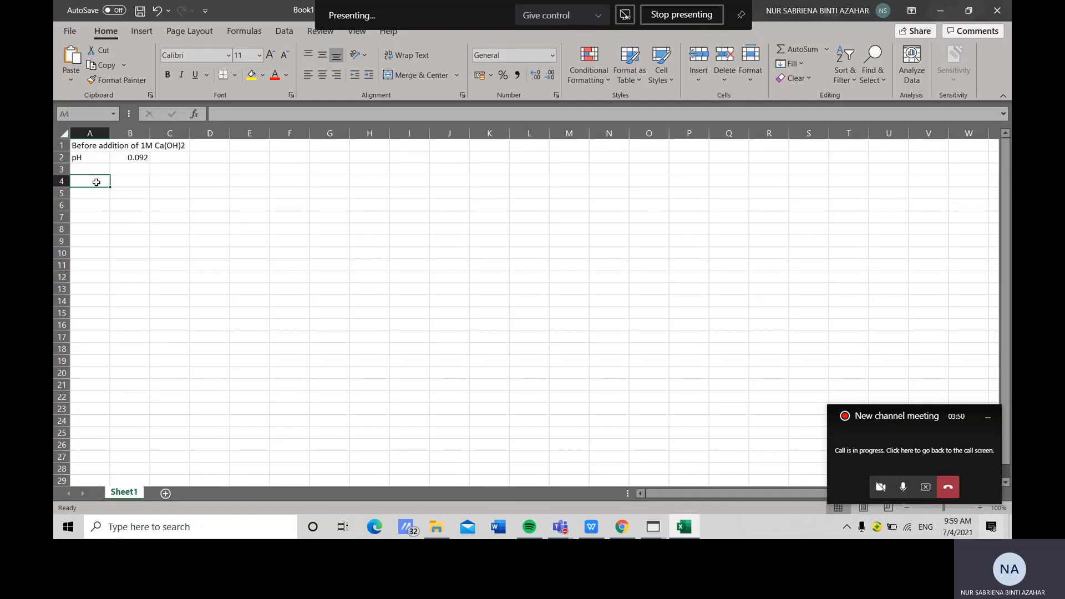
{"action": "key", "text": "ctrl+v"}
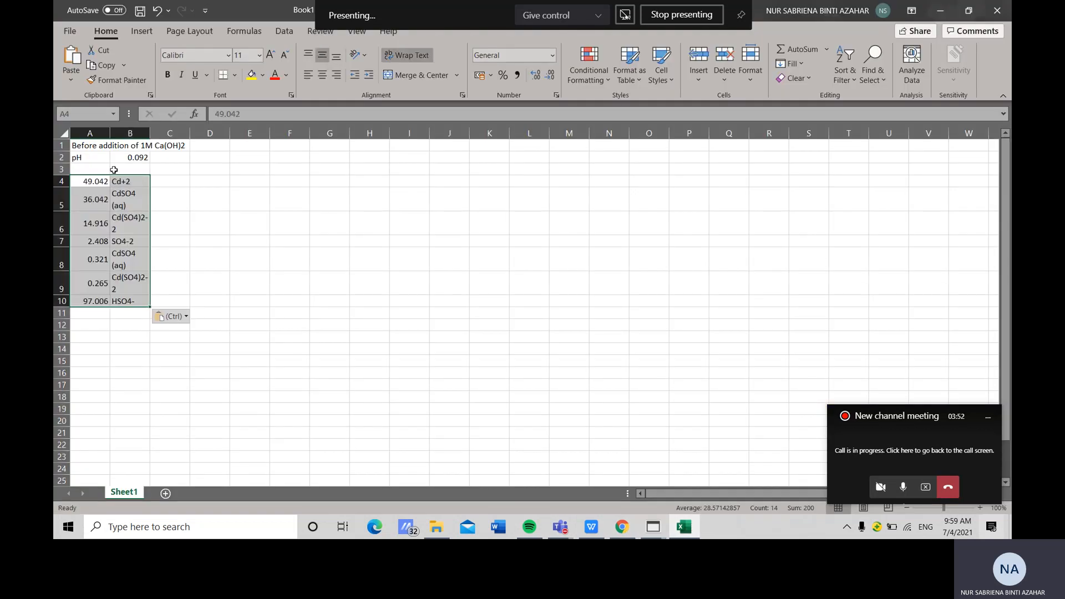
Widen columns A and B and center the pasted species data
{"action": "left_click_drag", "start_coordinate": [149, 128], "coordinate": [183, 131]}
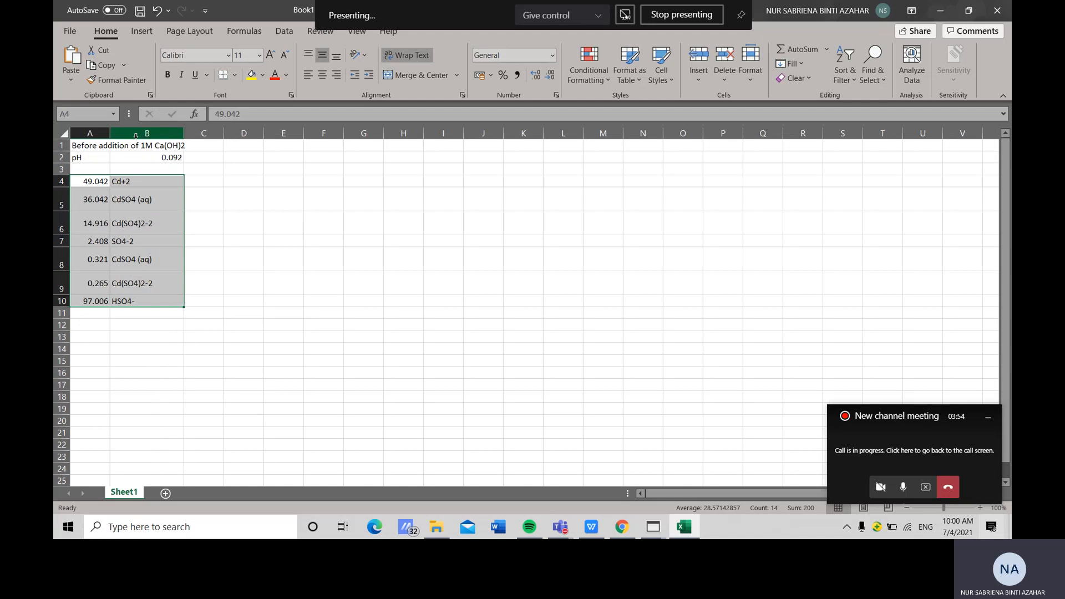
{"action": "left_click_drag", "start_coordinate": [110, 132], "coordinate": [127, 131]}
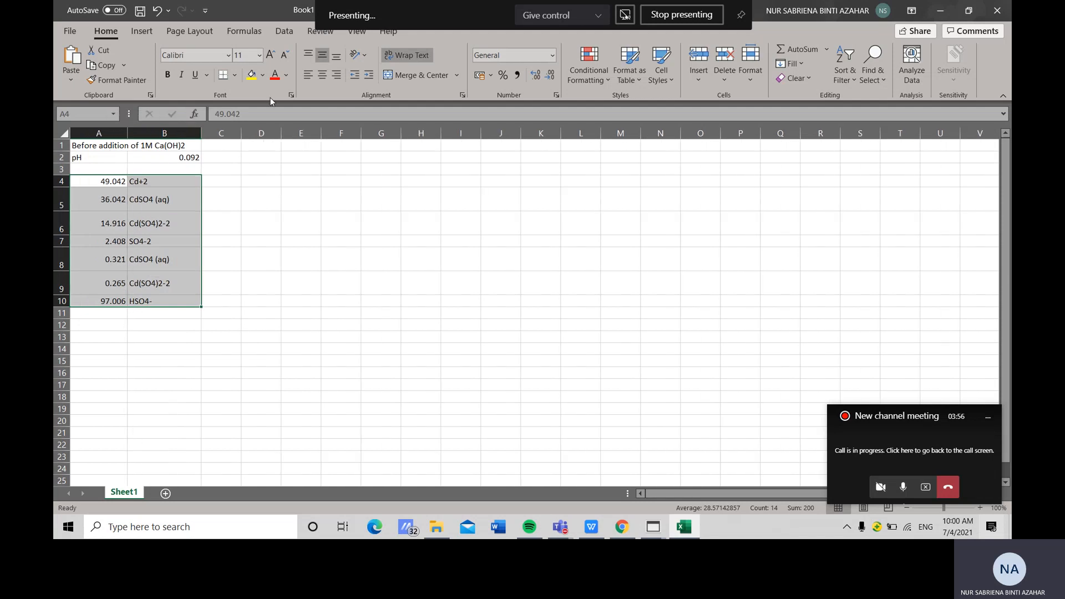
{"action": "left_click", "coordinate": [327, 78]}
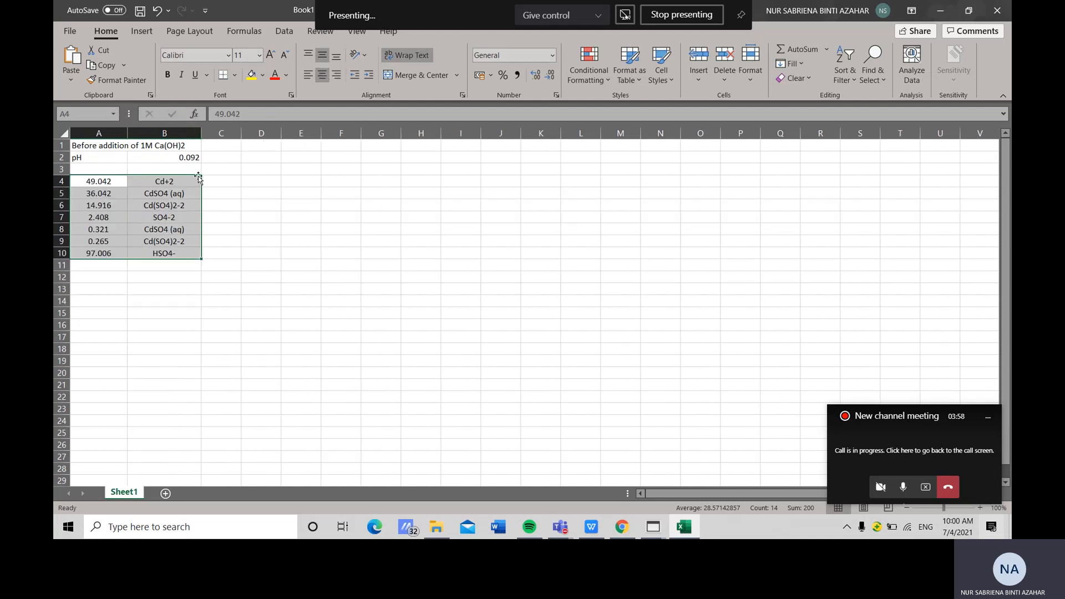
{"action": "left_click", "coordinate": [118, 274]}
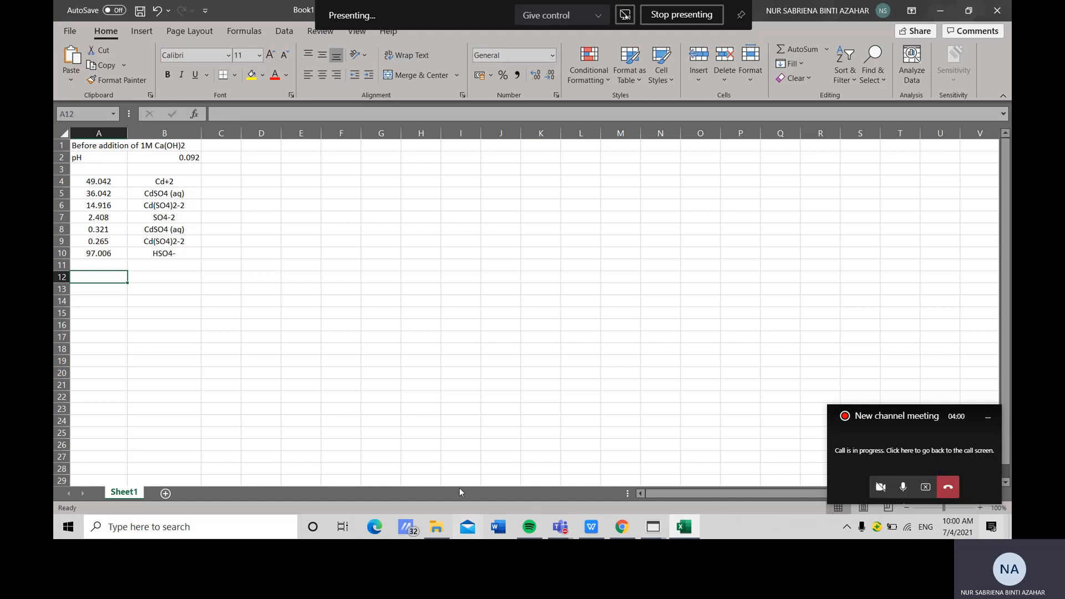
Review the task instructions slide in WPS Office
{"action": "left_click", "coordinate": [592, 528]}
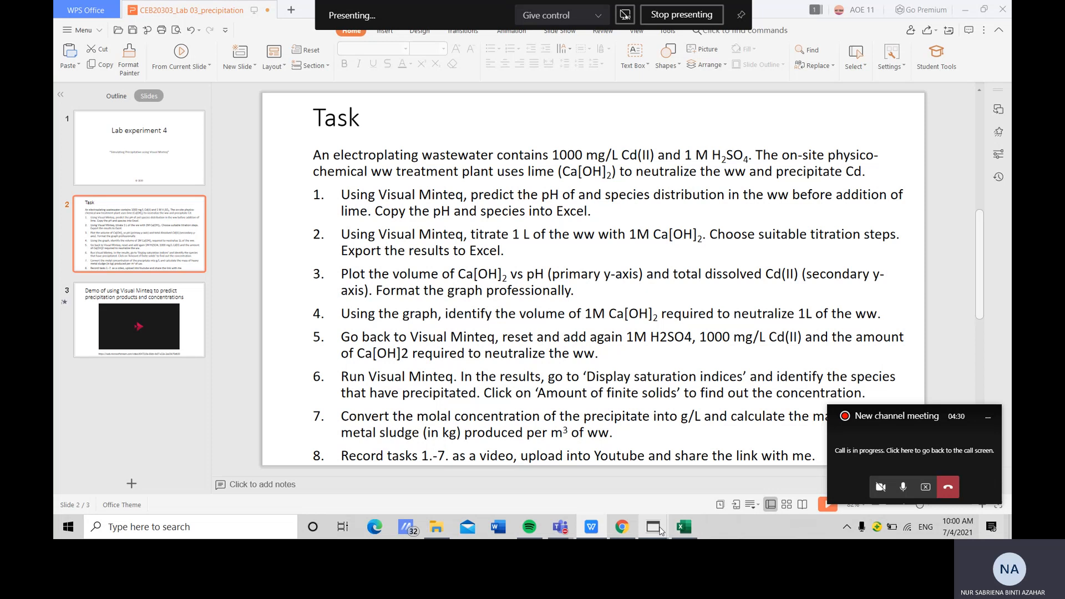
{"action": "mouse_move", "coordinate": [660, 531]}
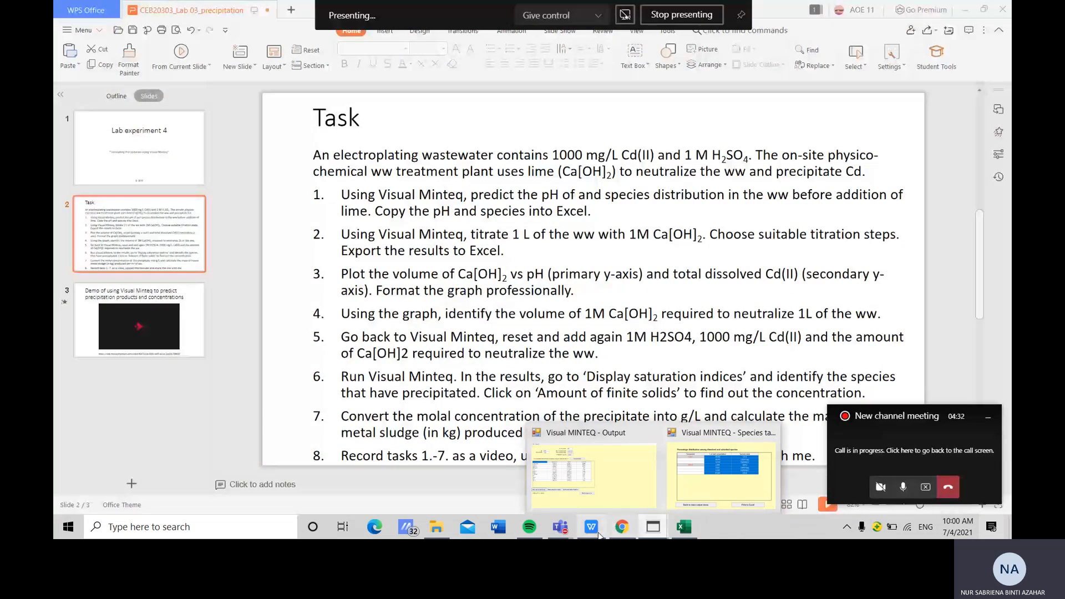
{"action": "left_click", "coordinate": [683, 528]}
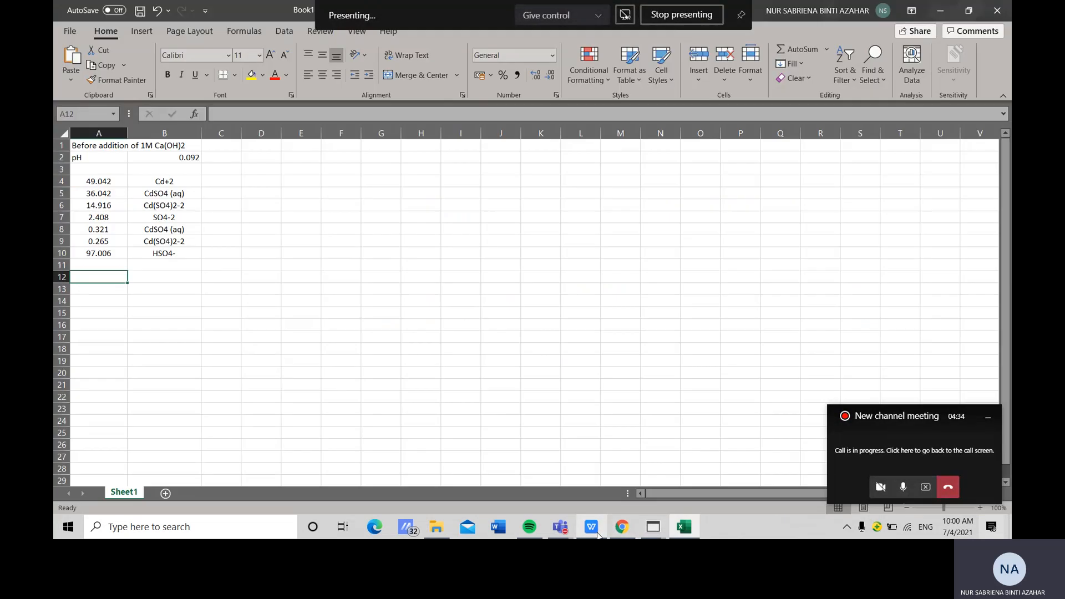
Close the species table and return to the MINTEQ input menu
{"action": "left_click", "coordinate": [663, 528]}
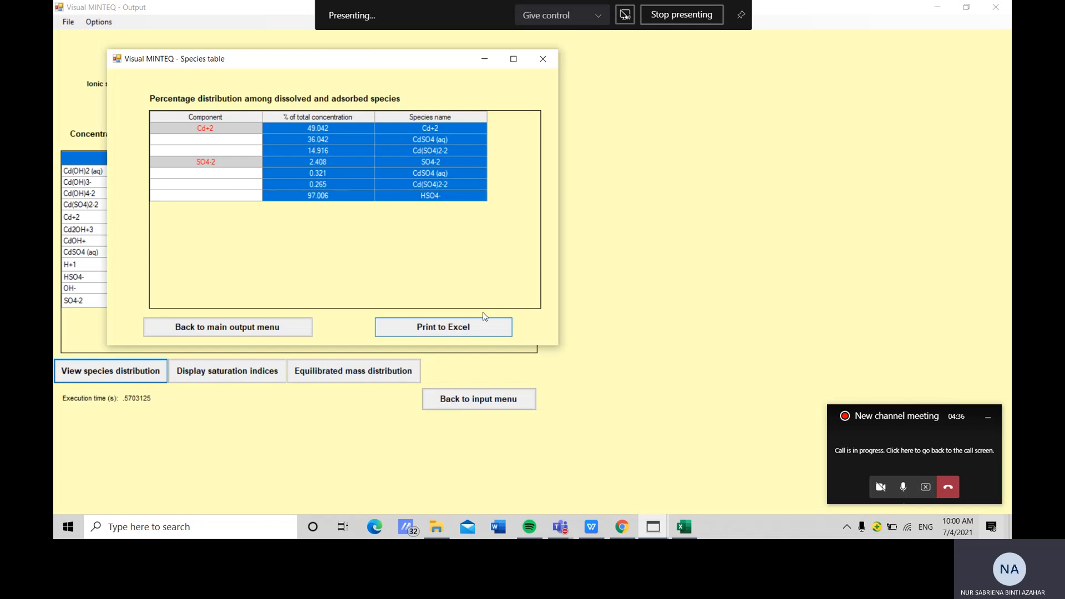
{"action": "left_click", "coordinate": [546, 57]}
{"action": "left_click", "coordinate": [478, 398]}
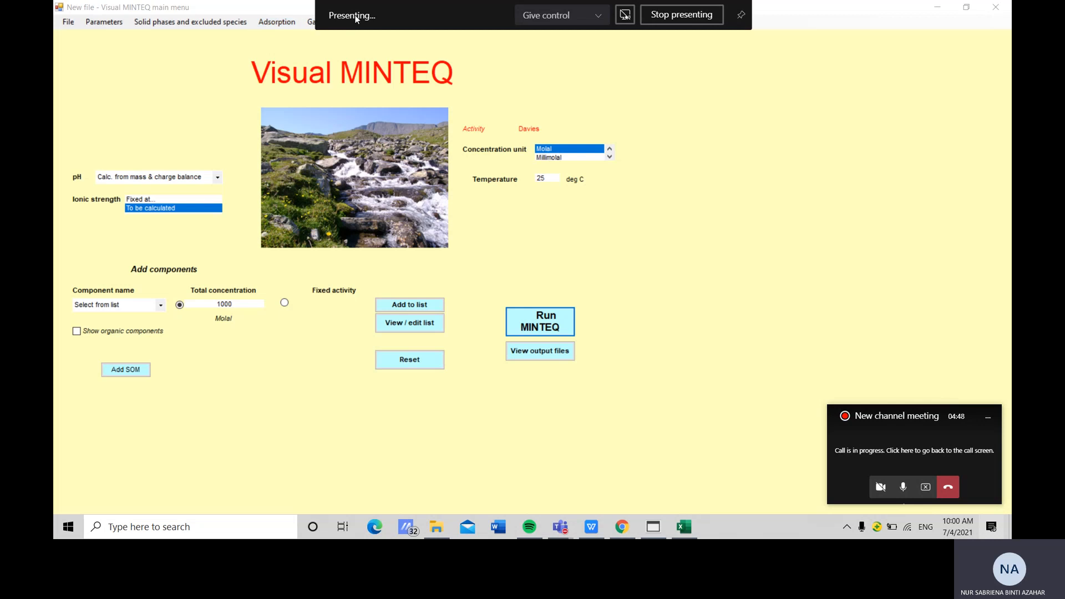
Open the Multi-problem / Sweep menu, enable titration with a defined titrant, and open the Titration Manager
{"action": "left_click", "coordinate": [745, 20]}
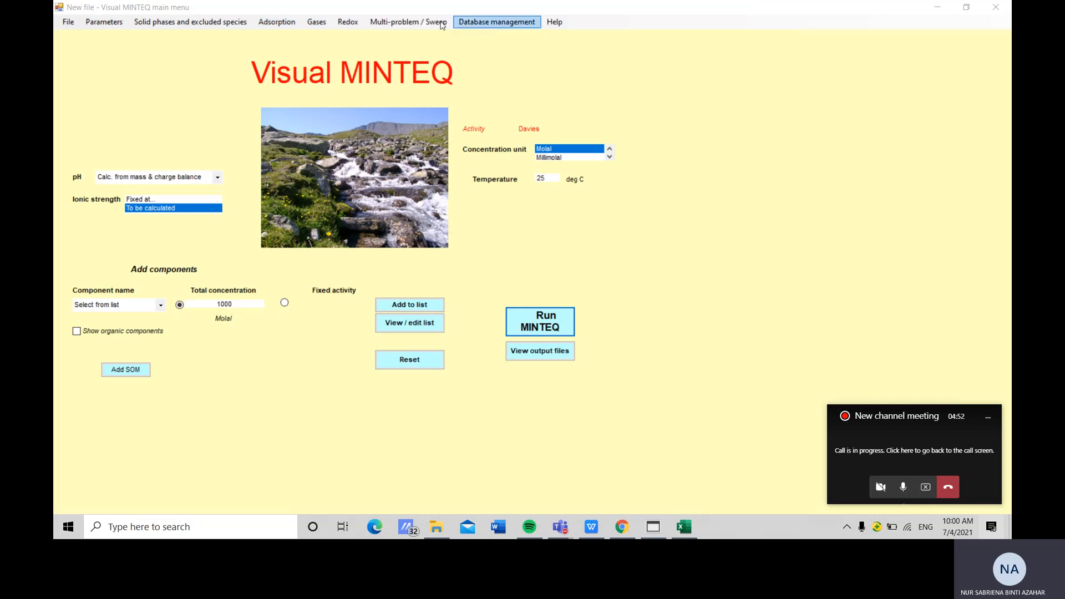
{"action": "left_click", "coordinate": [427, 21]}
{"action": "left_click", "coordinate": [427, 21]}
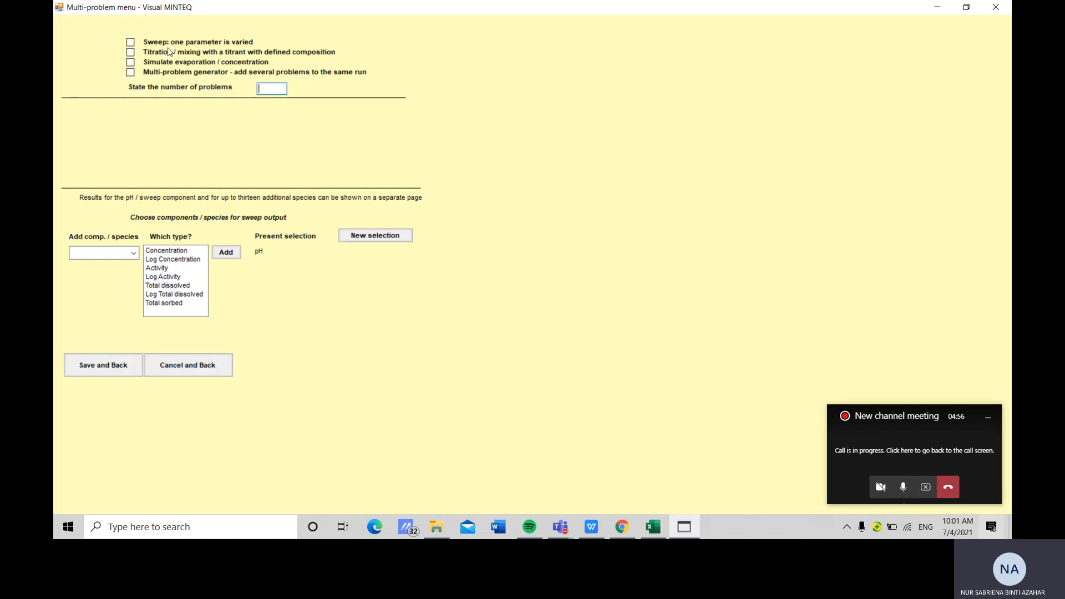
{"action": "left_click", "coordinate": [133, 54]}
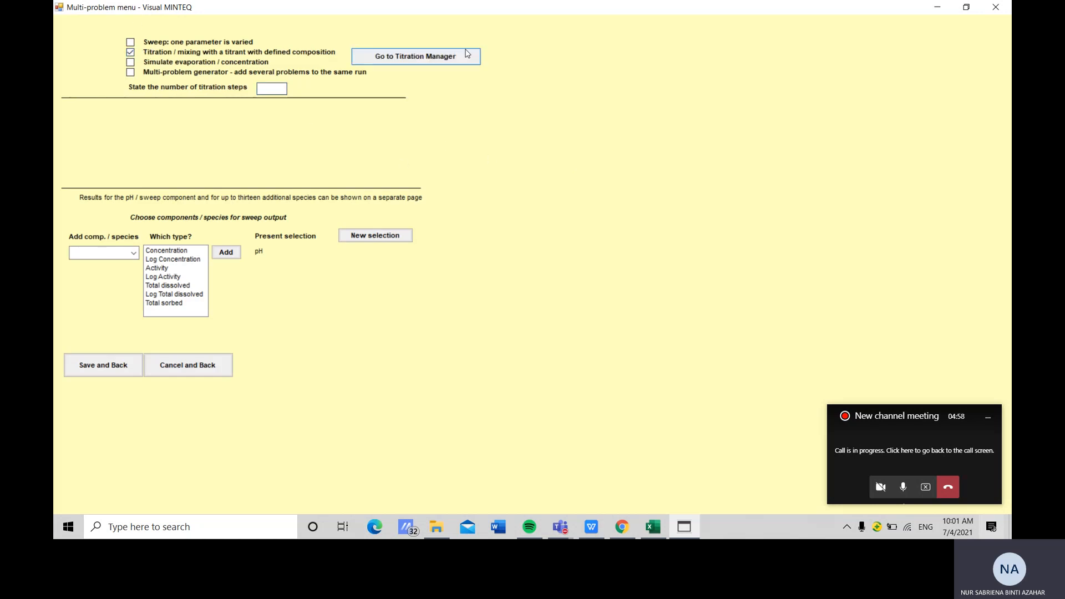
{"action": "left_click", "coordinate": [447, 60]}
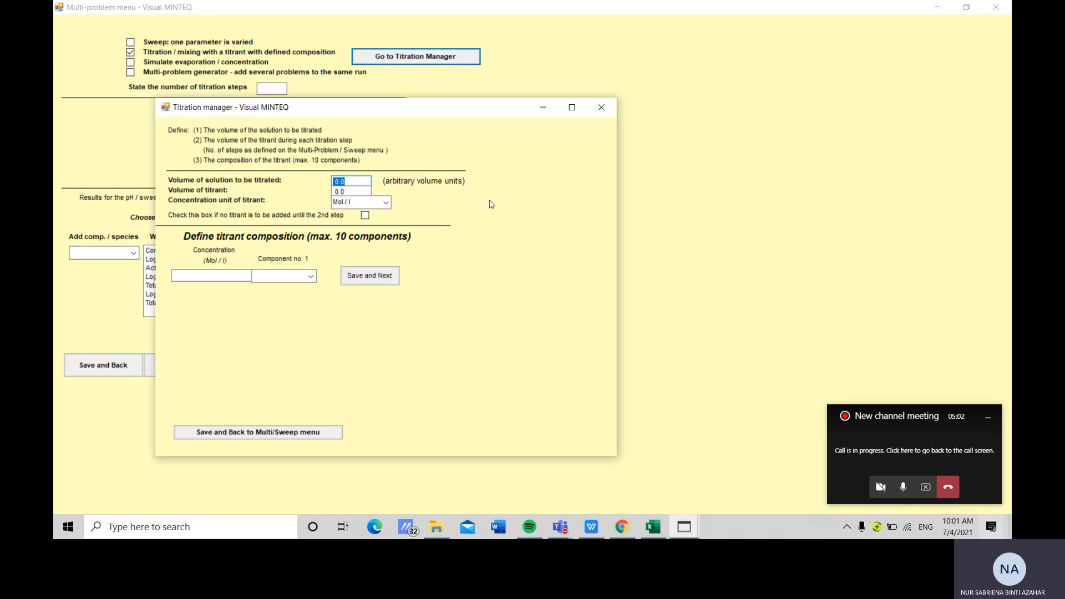
Set the solution volume to 1 and titrant volume to 0.02, and delay titrant addition until the 2nd step
{"action": "type", "text": "1"}
{"action": "left_click", "coordinate": [349, 192]}
{"action": "left_click", "coordinate": [365, 215]}
Define the titrant as 1 mol/l Ca+2, save it, and return to the Multi/Sweep menu
{"action": "left_click", "coordinate": [311, 276]}
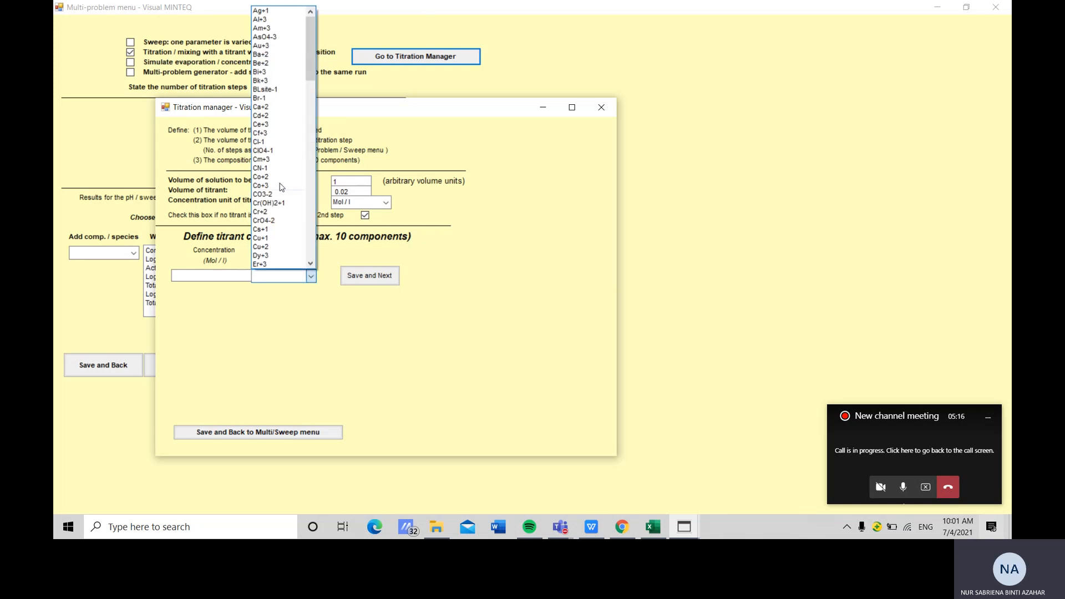
{"action": "type", "text": "c"}
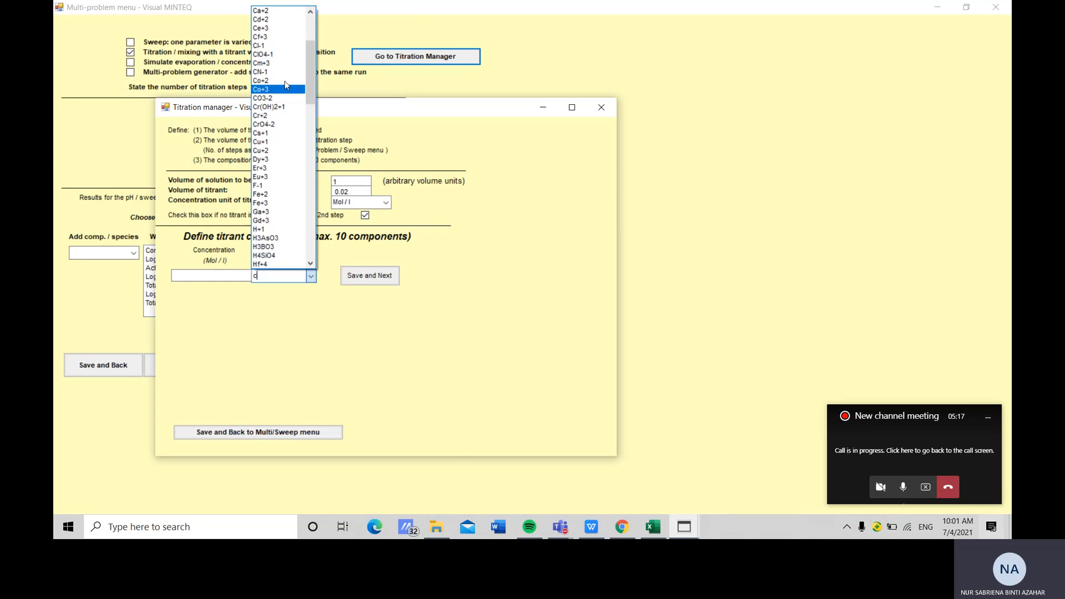
{"action": "left_click", "coordinate": [261, 11]}
{"action": "left_click", "coordinate": [222, 278]}
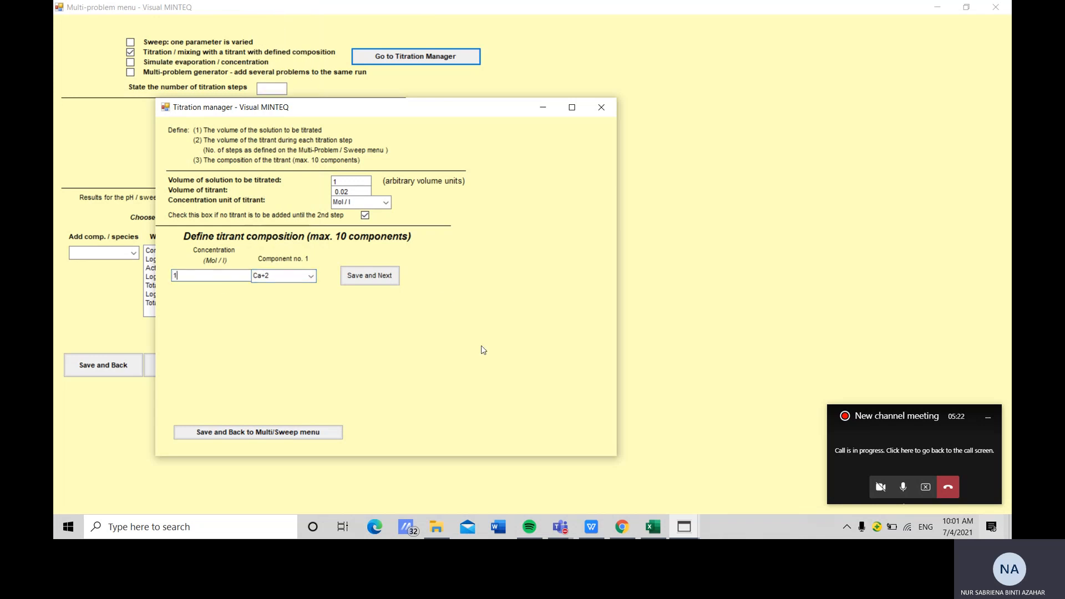
{"action": "left_click", "coordinate": [369, 276]}
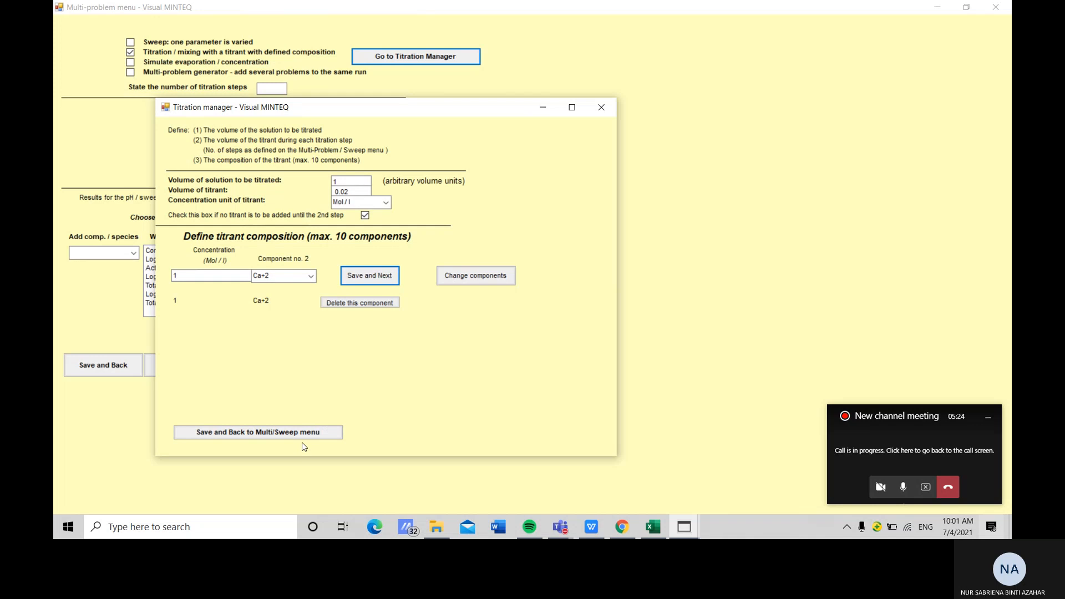
{"action": "left_click", "coordinate": [301, 432]}
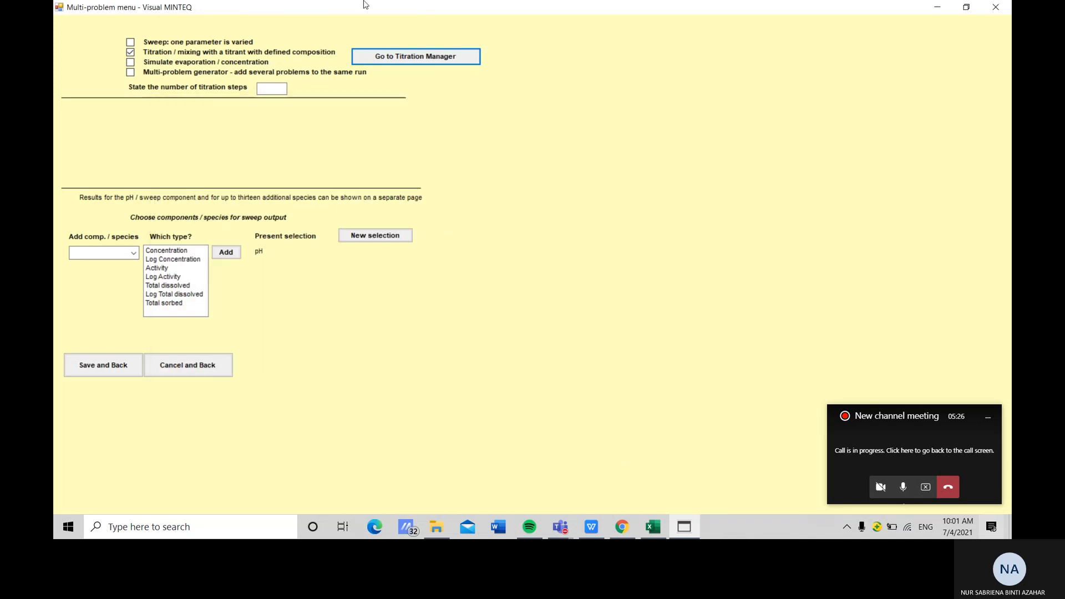
Set 55 titration steps, add Cd+2 Total dissolved to the sweep output, and save the settings
{"action": "left_click", "coordinate": [268, 89]}
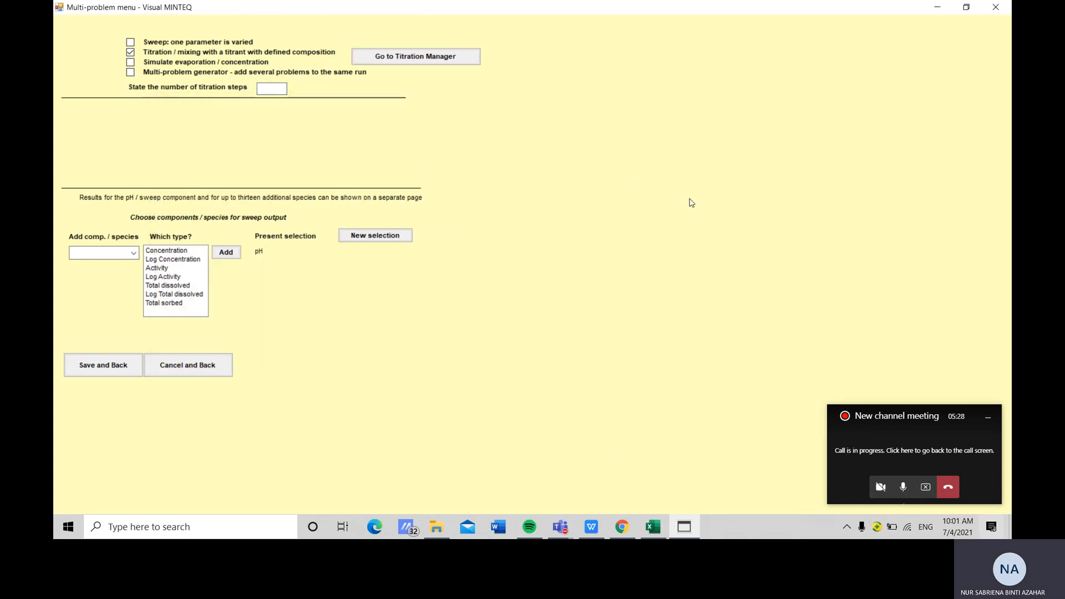
{"action": "type", "text": "55"}
{"action": "left_click", "coordinate": [134, 253]}
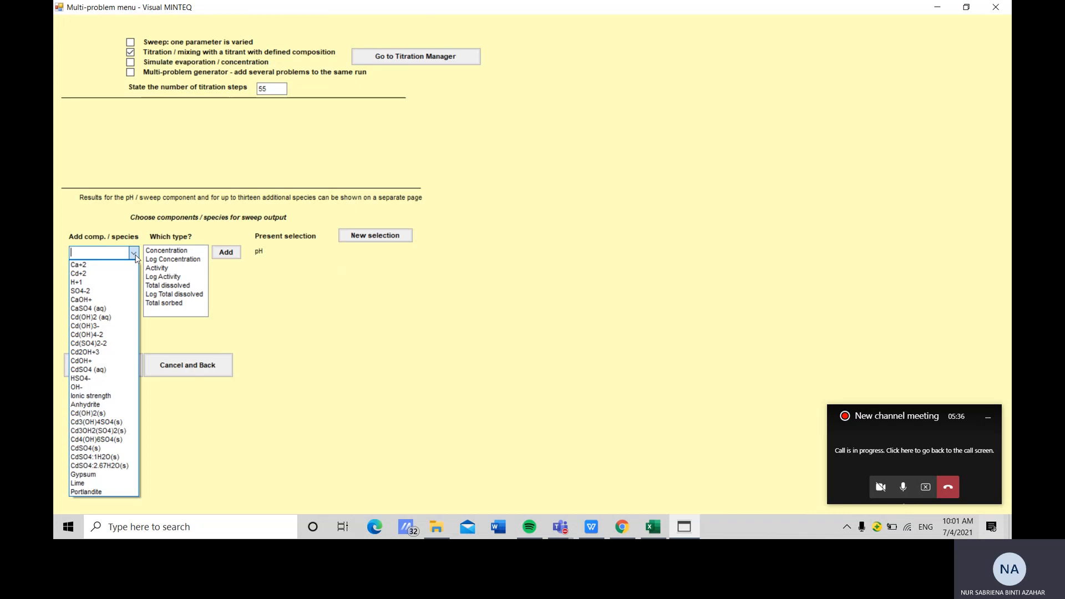
{"action": "left_click", "coordinate": [111, 274]}
{"action": "left_click", "coordinate": [163, 286]}
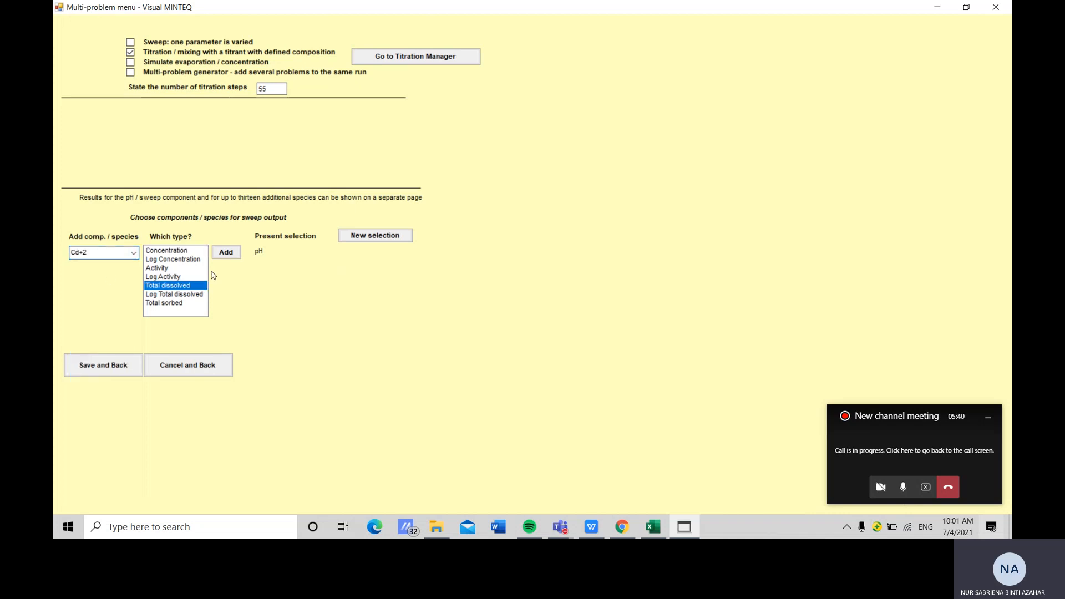
{"action": "left_click", "coordinate": [226, 253]}
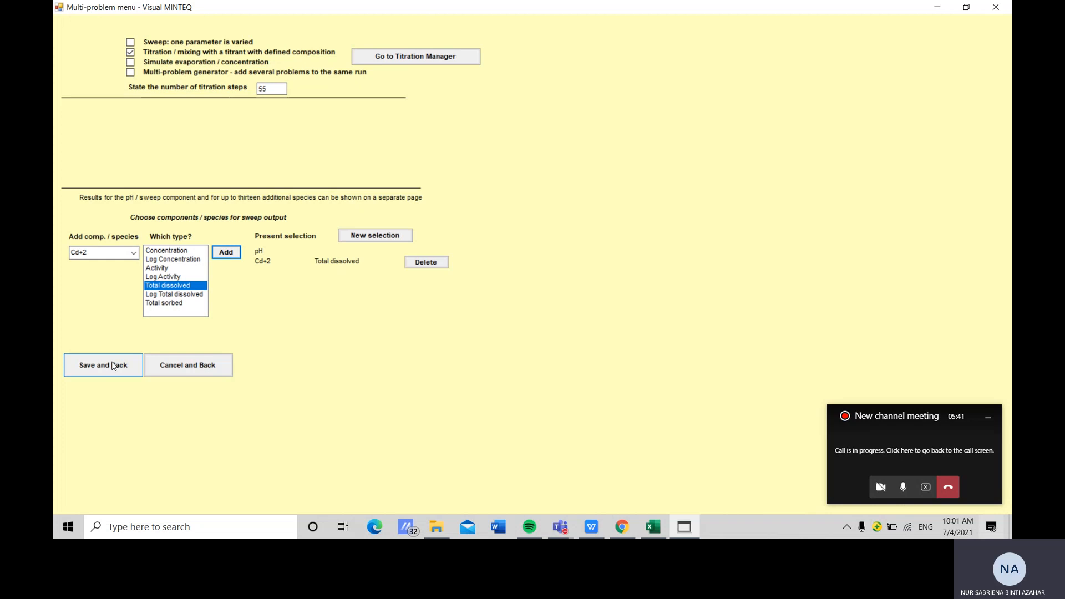
{"action": "left_click", "coordinate": [114, 367]}
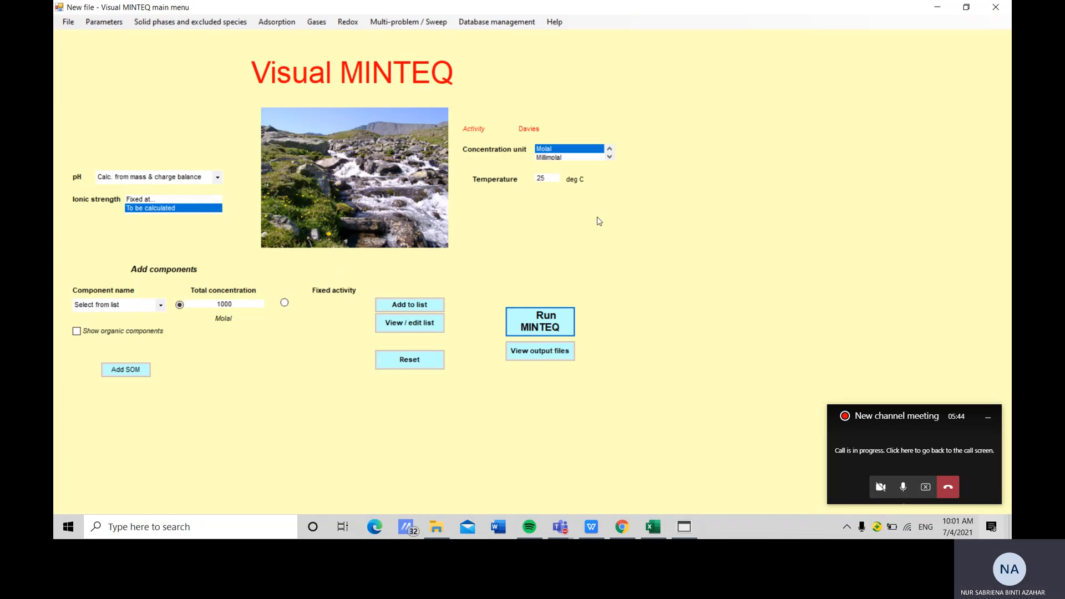
Run MINTEQ and dismiss the ionic strength warning
{"action": "left_click", "coordinate": [549, 325]}
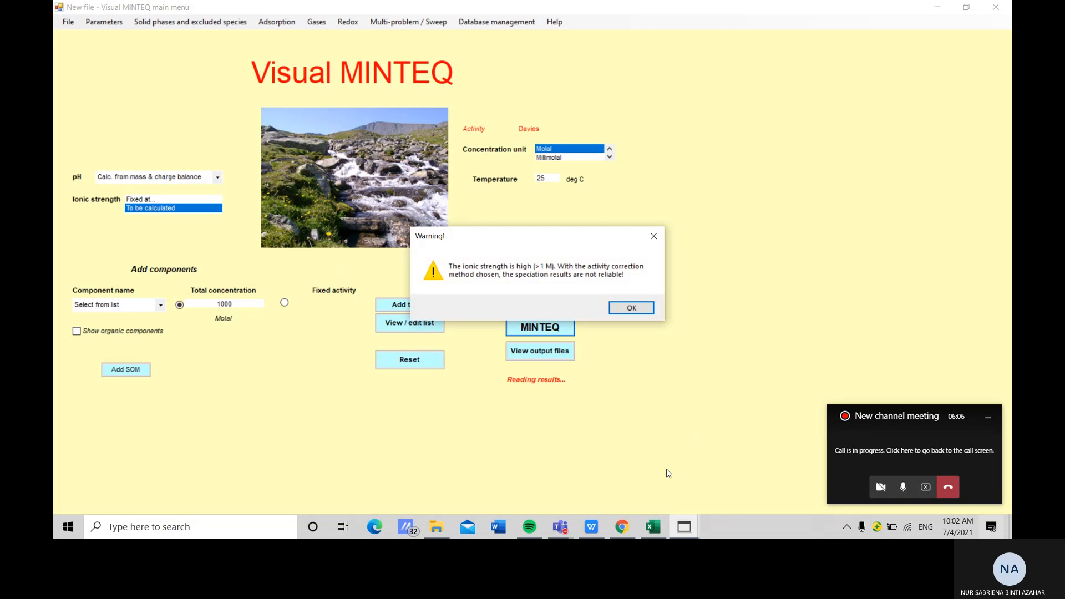
{"action": "left_click", "coordinate": [631, 308]}
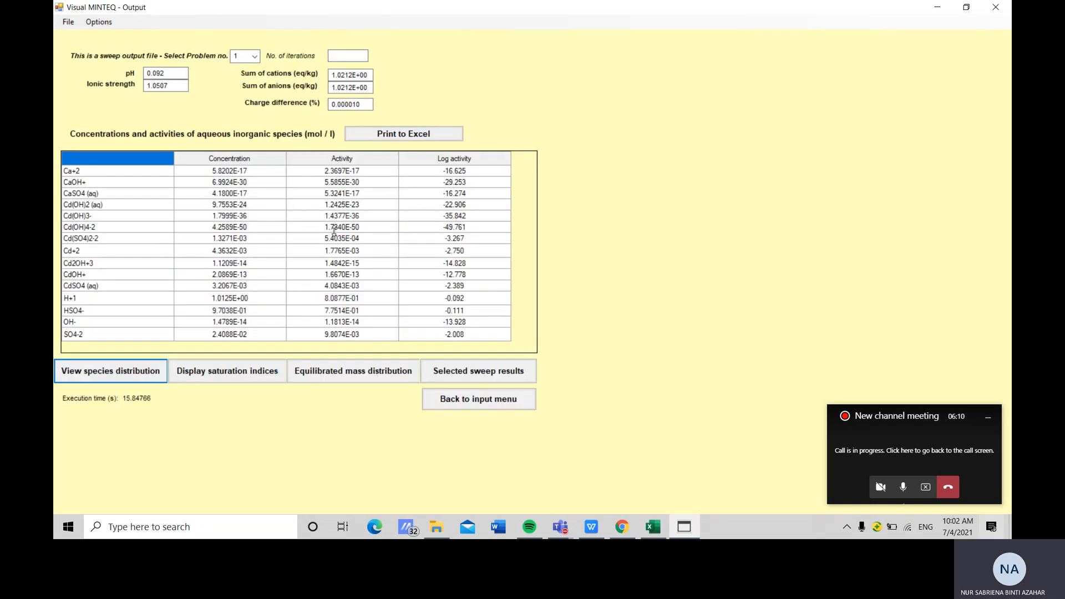
Open the selected sweep results, select all titration rows, and switch to Excel
{"action": "left_click", "coordinate": [467, 373]}
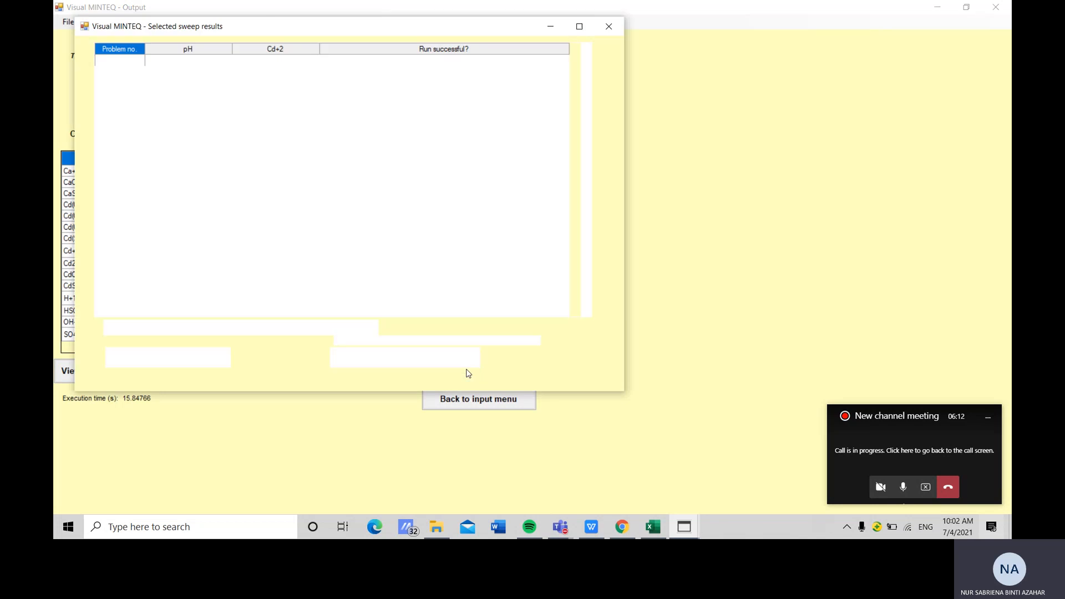
{"action": "left_click_drag", "start_coordinate": [137, 73], "coordinate": [297, 339]}
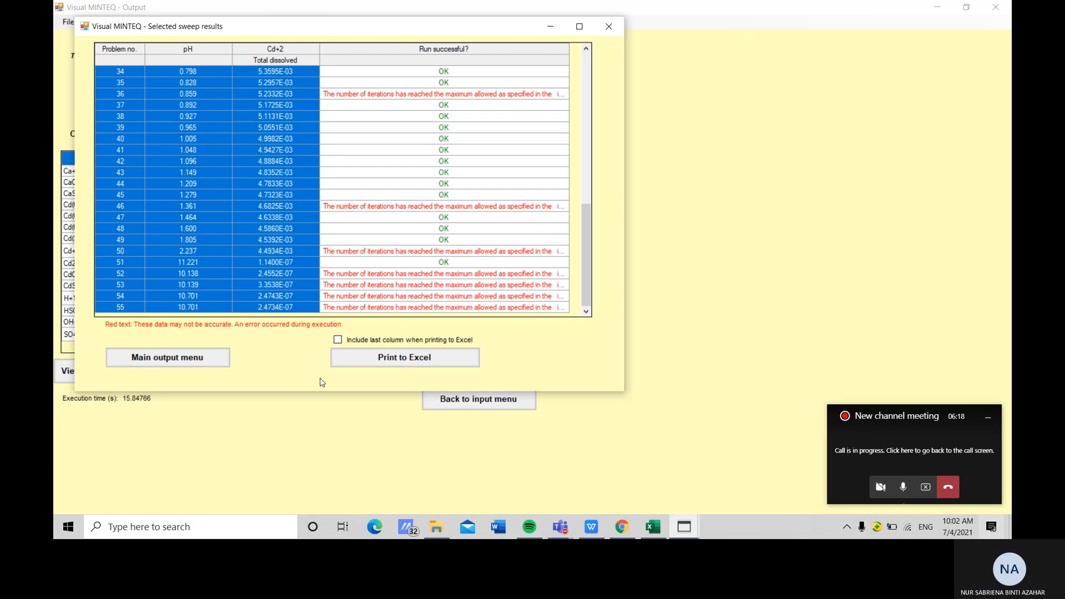
{"action": "left_click", "coordinate": [652, 531]}
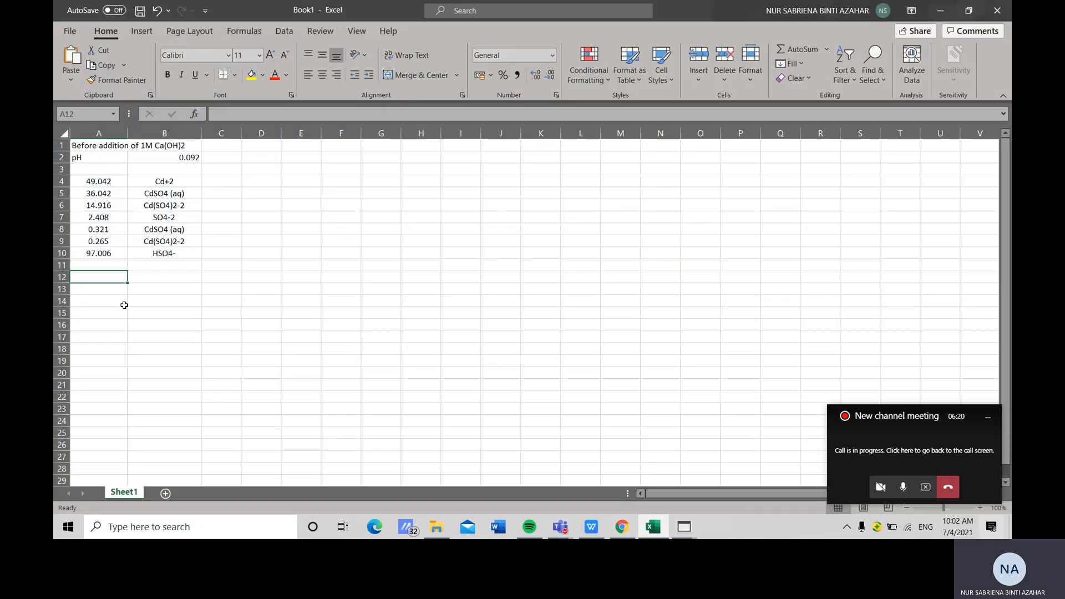
Paste the sweep results into the sheet starting at cell B14
{"action": "left_click", "coordinate": [164, 291]}
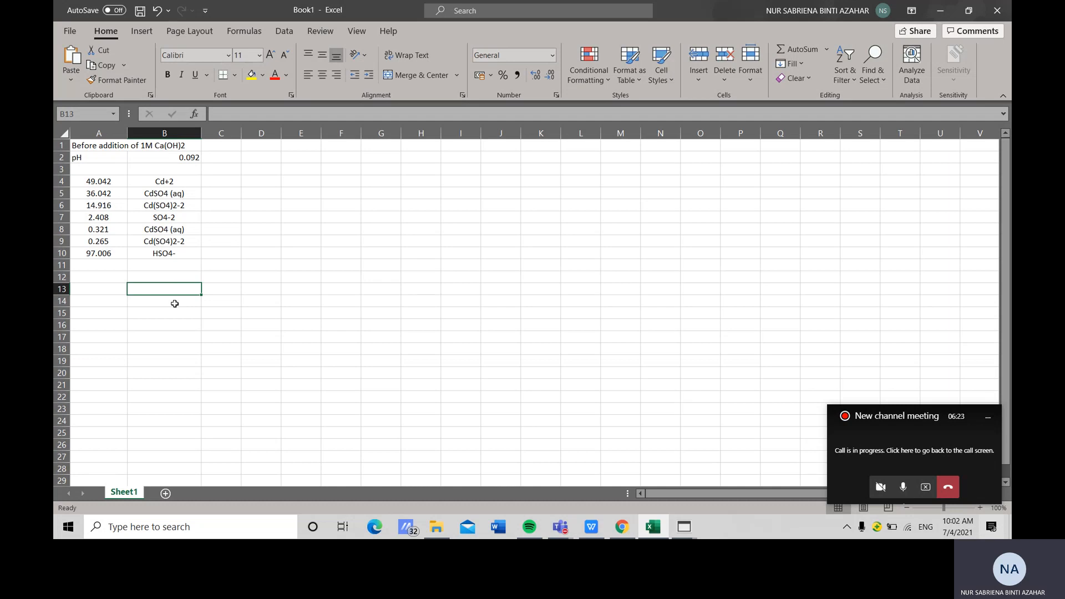
{"action": "left_click", "coordinate": [175, 303]}
{"action": "key", "text": "ctrl+v"}
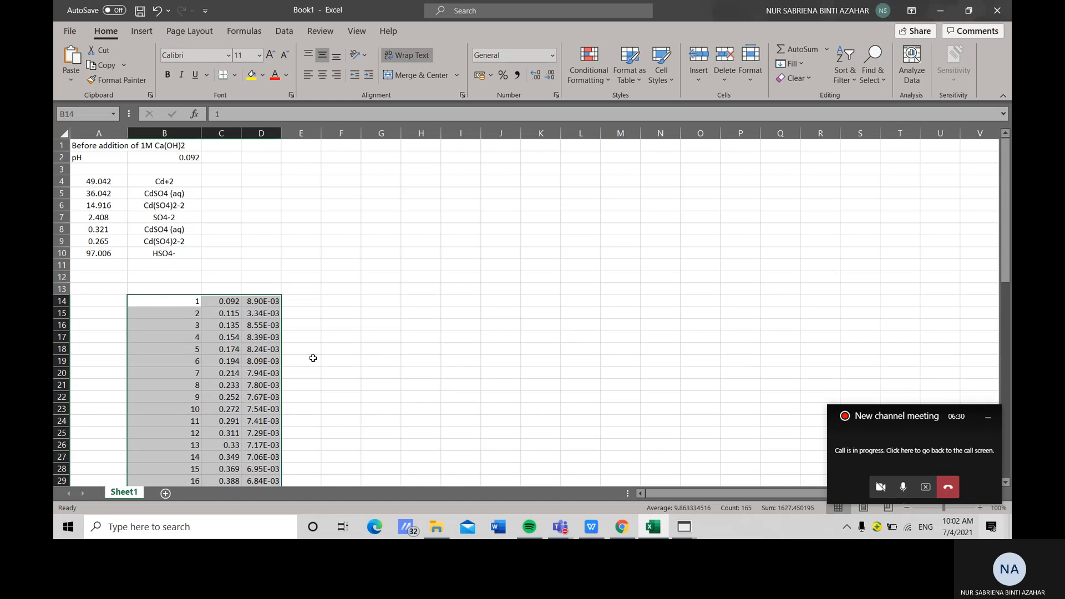
Move the problem number column from column B to column A
{"action": "scroll", "coordinate": [315, 341], "scroll_direction": "down", "scroll_amount": 6}
{"action": "scroll", "coordinate": [314, 340], "scroll_direction": "down", "scroll_amount": 4}
{"action": "scroll", "coordinate": [315, 267], "scroll_direction": "up", "scroll_amount": 10}
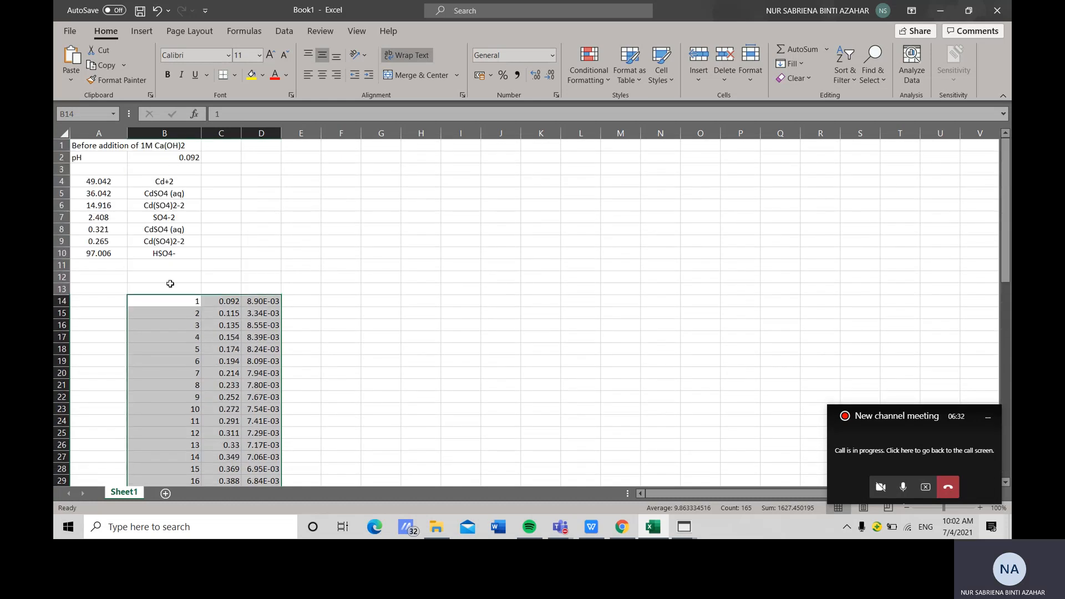
{"action": "left_click", "coordinate": [186, 301]}
{"action": "left_click_drag", "start_coordinate": [192, 303], "coordinate": [108, 475]}
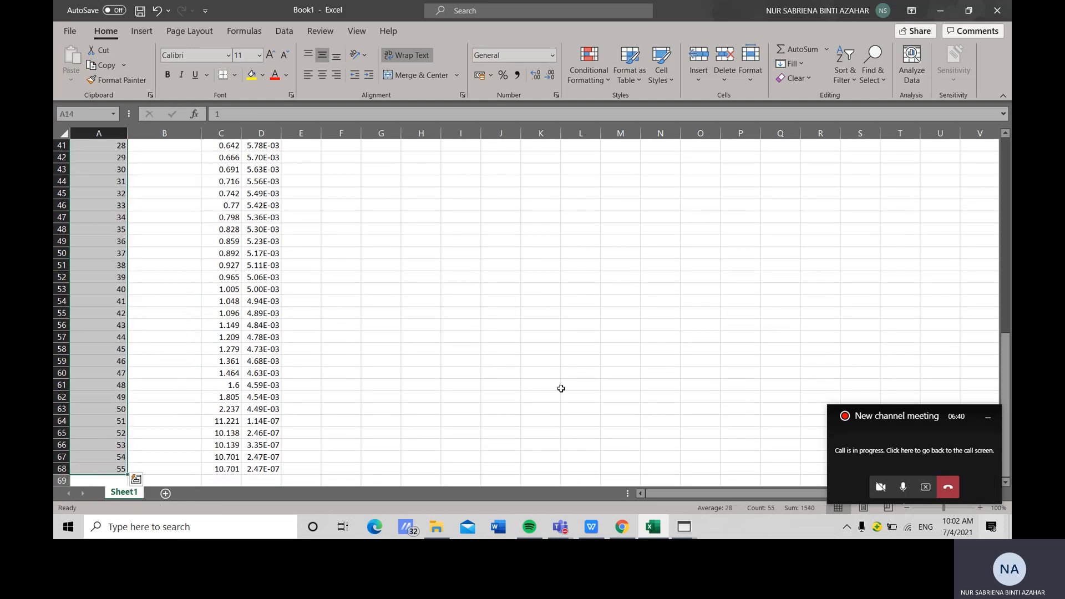
Enter the heading "Volume of 1M Ca(OH)2 [mol/L]" in cell B13
{"action": "scroll", "coordinate": [561, 387], "scroll_direction": "up", "scroll_amount": 13}
{"action": "left_click", "coordinate": [167, 290]}
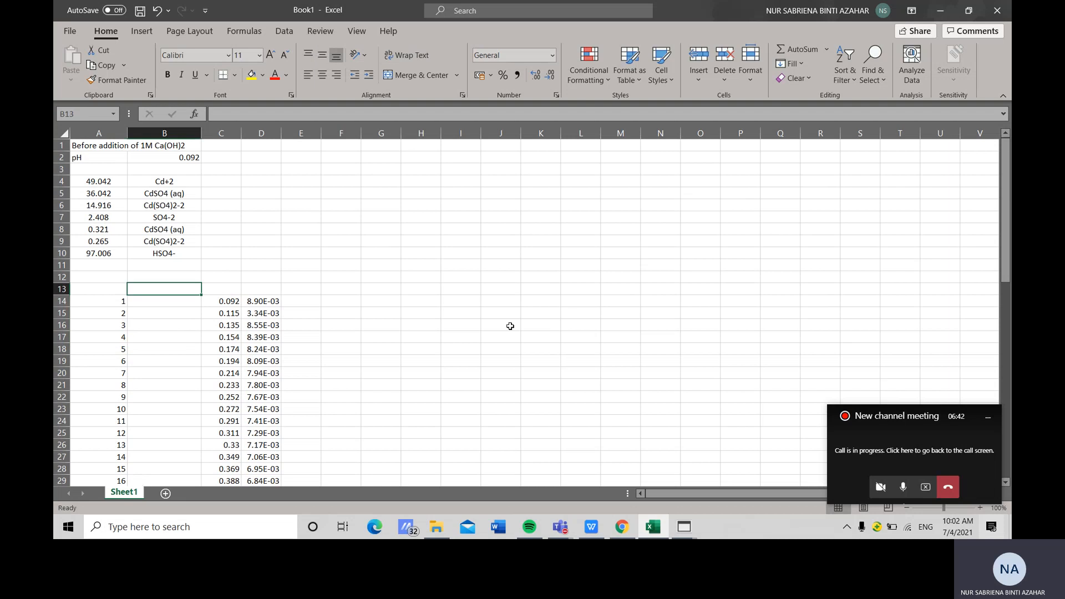
{"action": "type", "text": "Volume"}
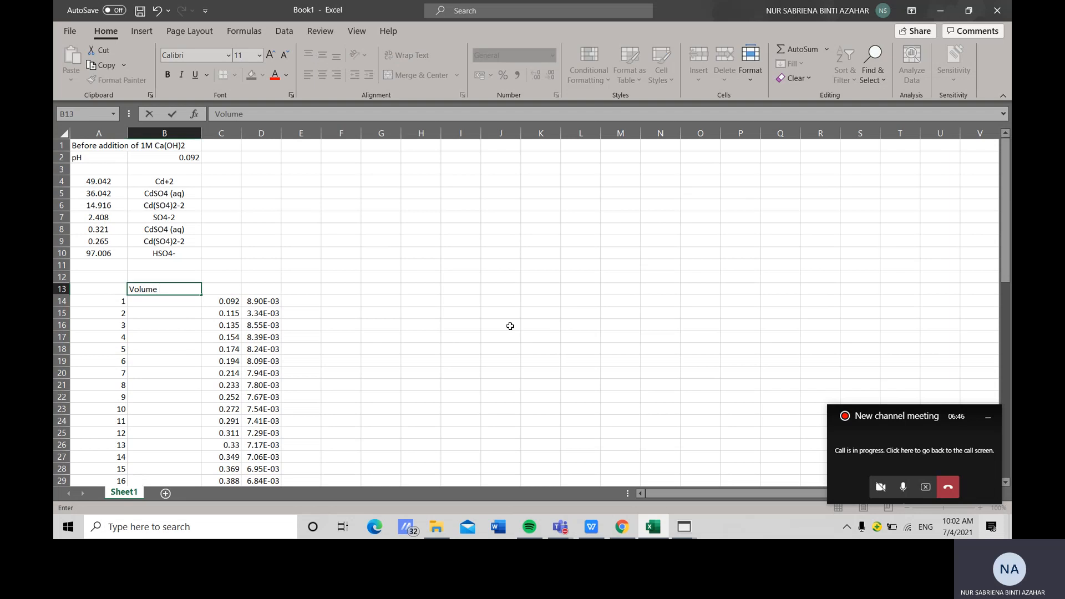
{"action": "type", "text": " of 1M Ca(OH)2 [mol/L"}
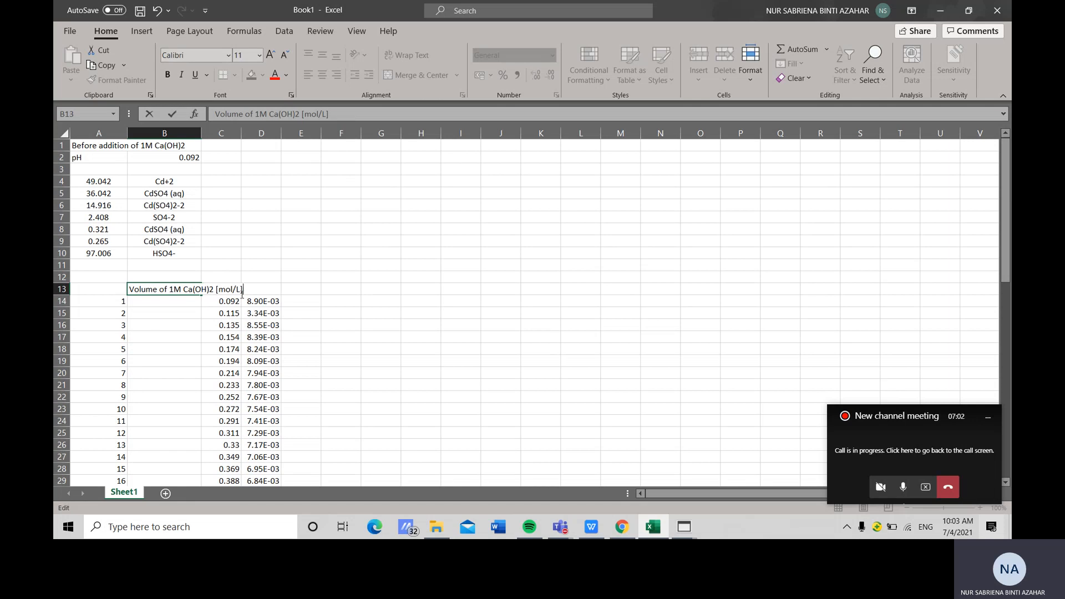
{"action": "left_click", "coordinate": [279, 269]}
{"action": "left_click", "coordinate": [220, 290]}
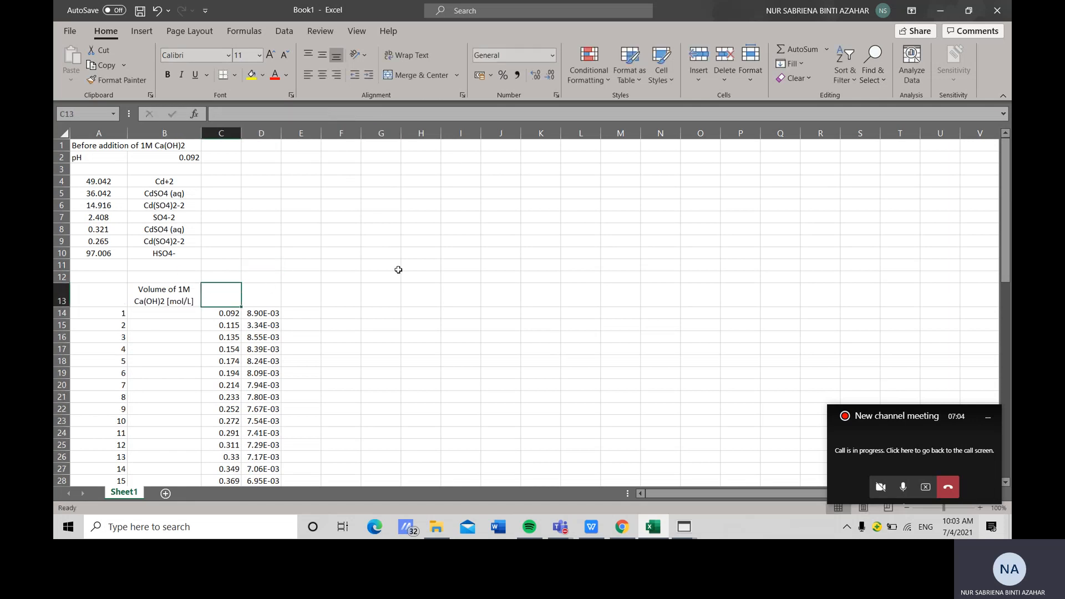
Enter the headings "pH [/]" in C13 and "Total dissolved Cd conc. [mol/L]" in D13
{"action": "type", "text": "pH [/"}
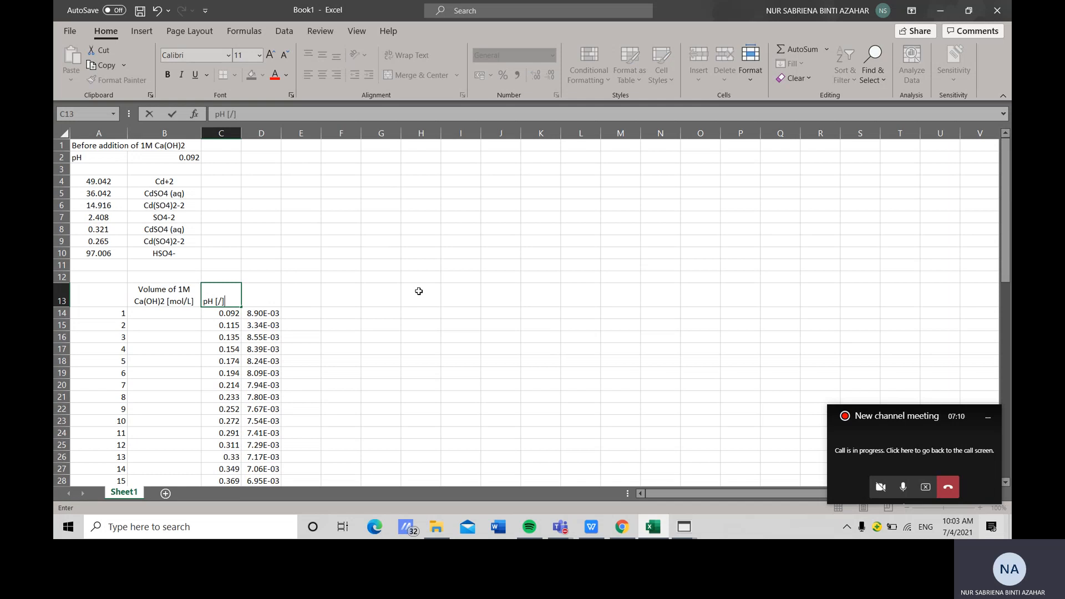
{"action": "key", "text": "Tab"}
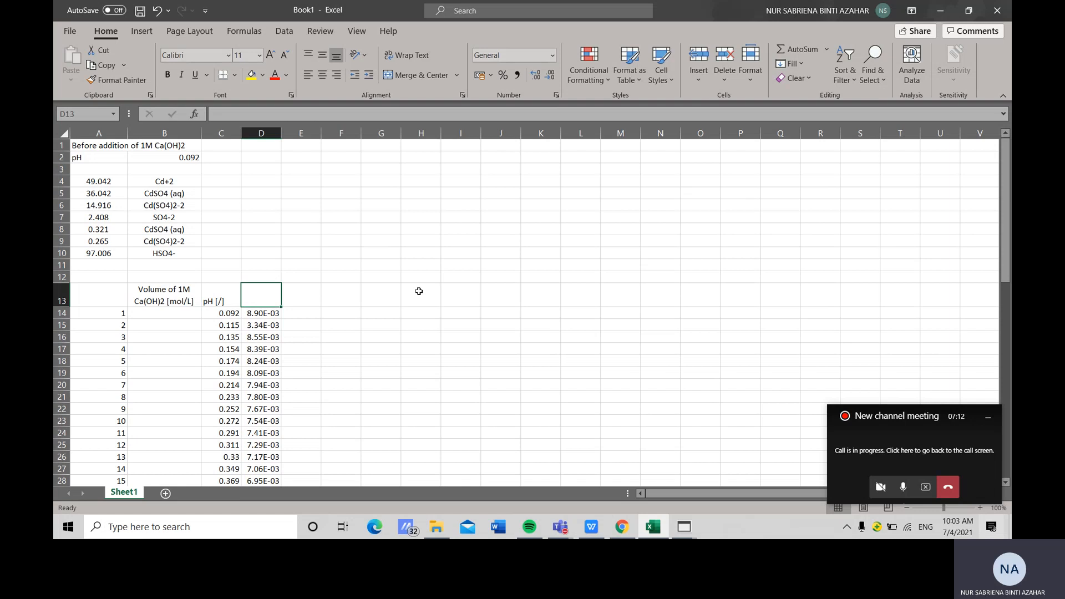
{"action": "type", "text": "Total"}
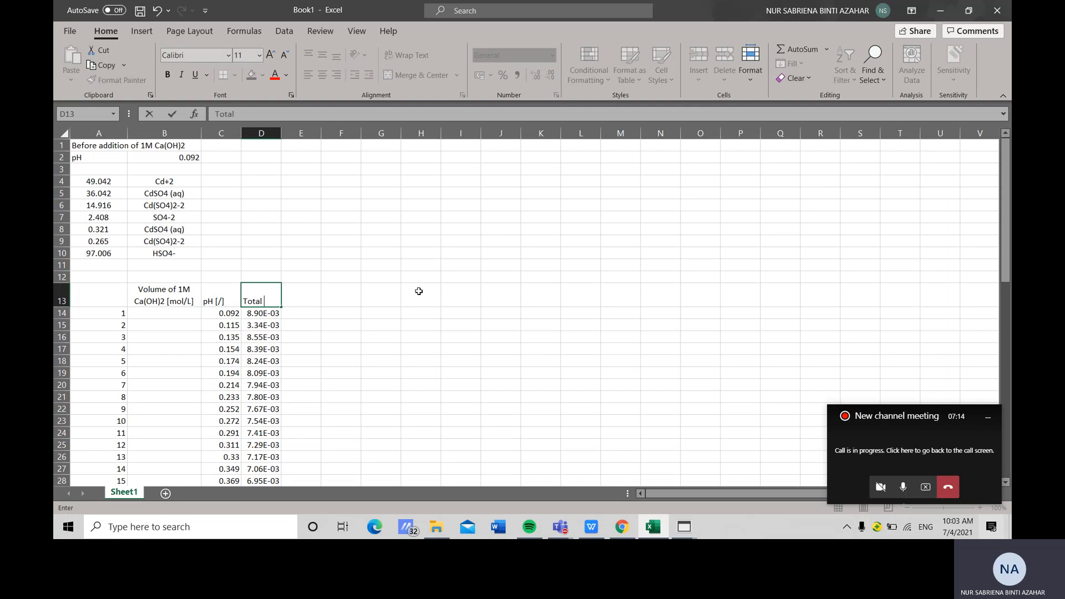
{"action": "type", "text": " dissolved"}
{"action": "type", "text": " Cd"}
{"action": "type", "text": " co"}
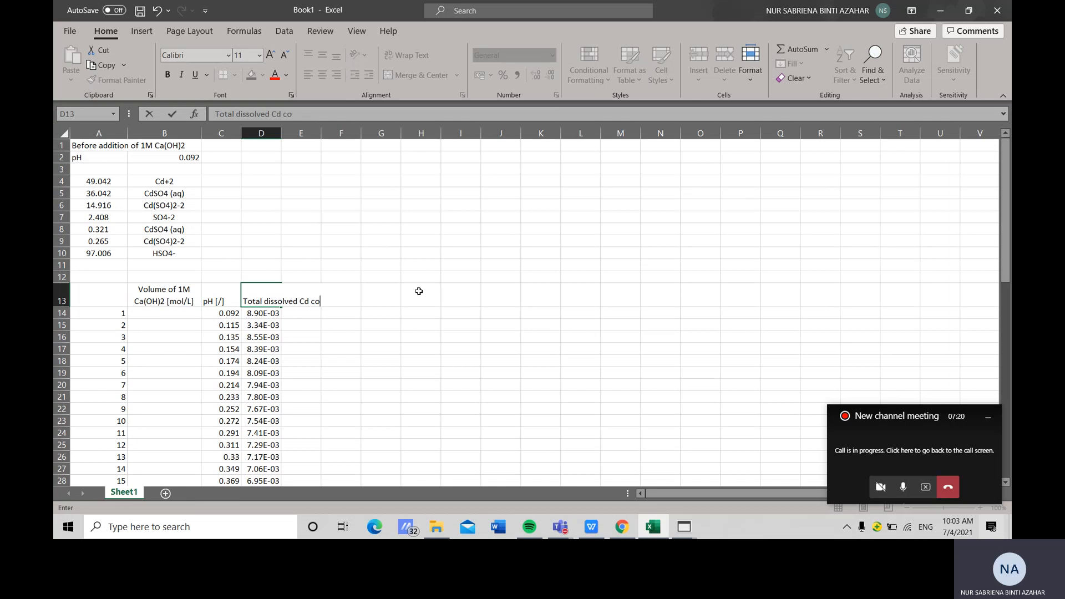
{"action": "type", "text": "nc. ["}
{"action": "type", "text": "mol/L"}
{"action": "left_click", "coordinate": [333, 340]}
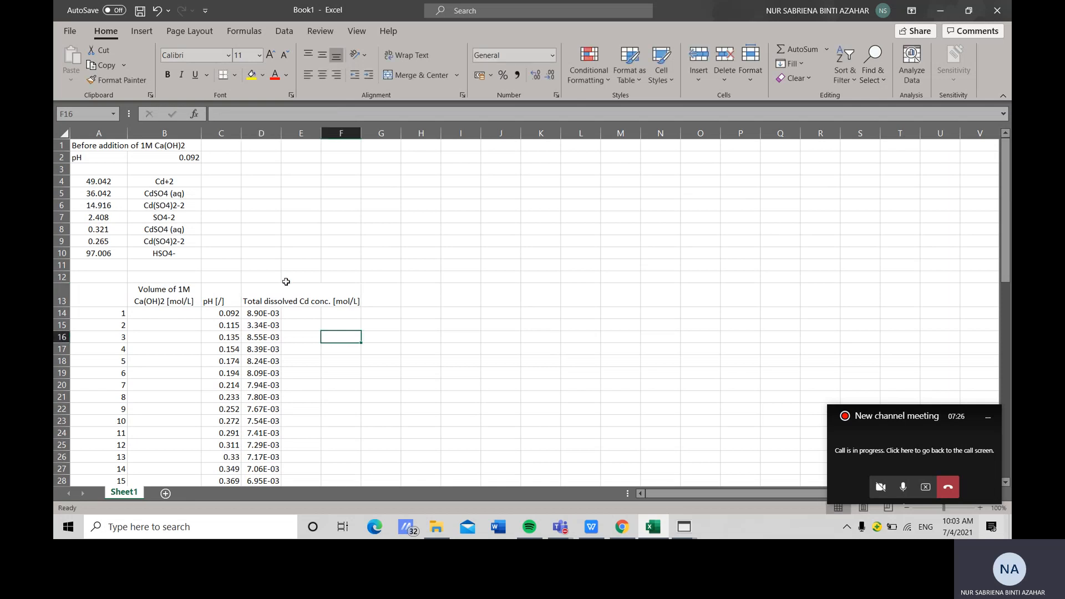
Wrap the text of the D13 heading and widen column D to fit it
{"action": "left_click", "coordinate": [267, 297]}
{"action": "left_click", "coordinate": [283, 333]}
{"action": "left_click", "coordinate": [261, 298]}
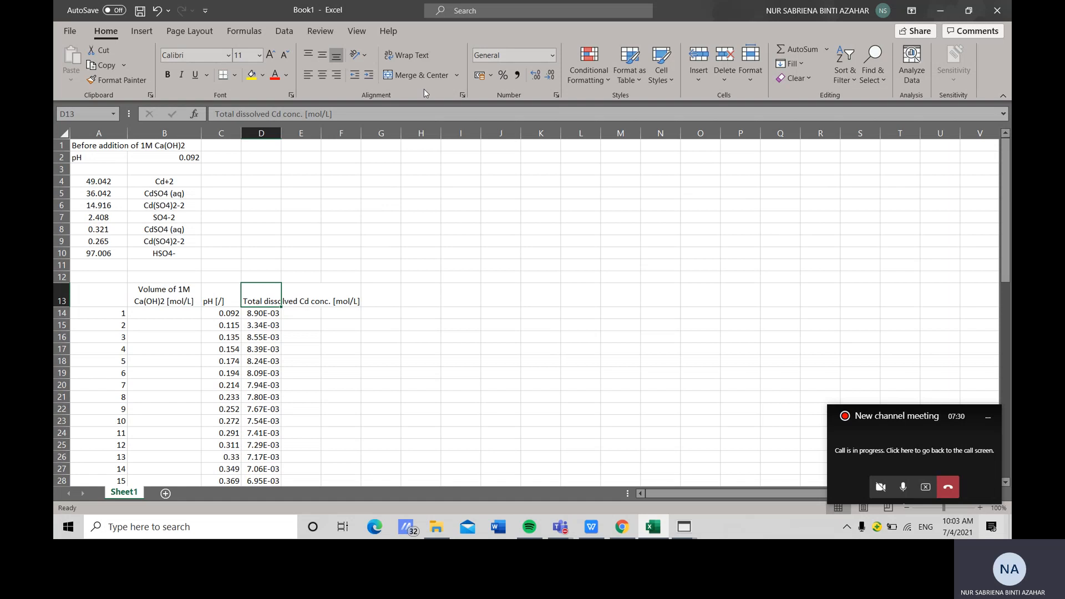
{"action": "left_click", "coordinate": [406, 56]}
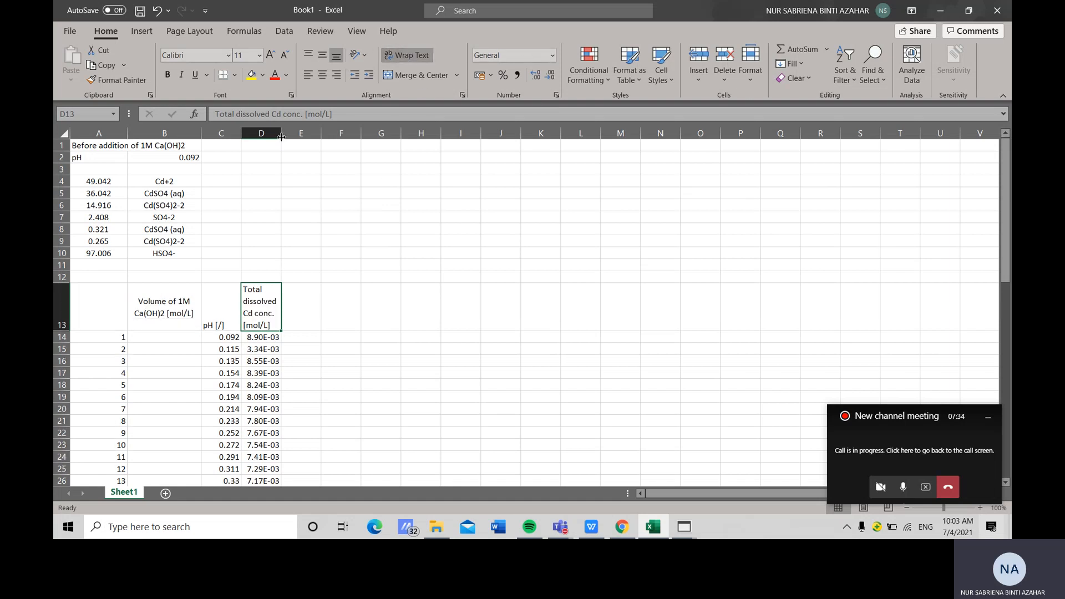
{"action": "left_click_drag", "start_coordinate": [281, 134], "coordinate": [307, 135]}
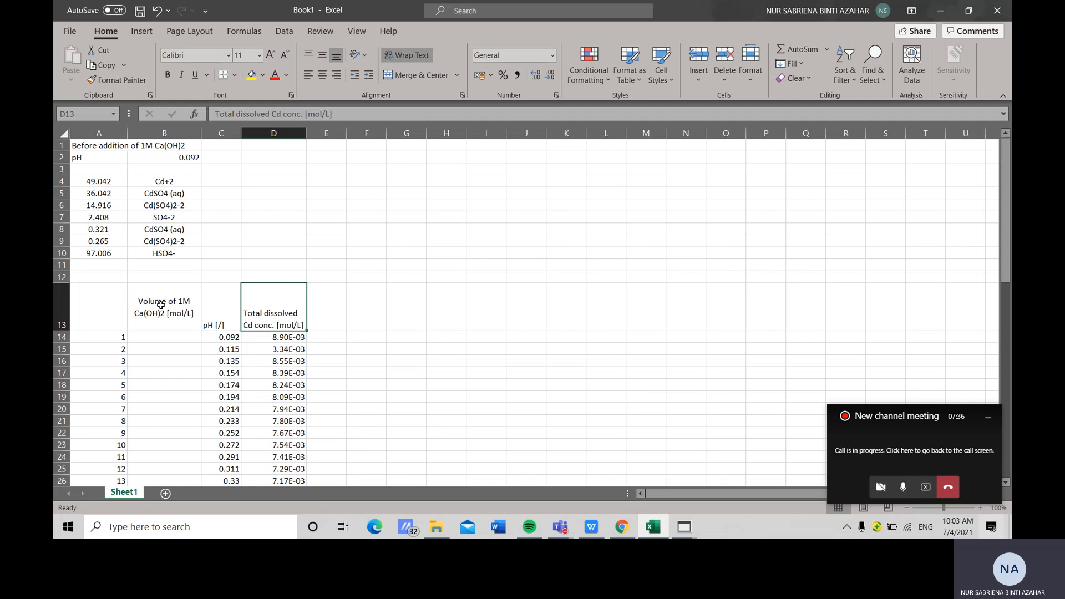
Center-align the whole results table from A13 to D68
{"action": "left_click_drag", "start_coordinate": [120, 307], "coordinate": [258, 522]}
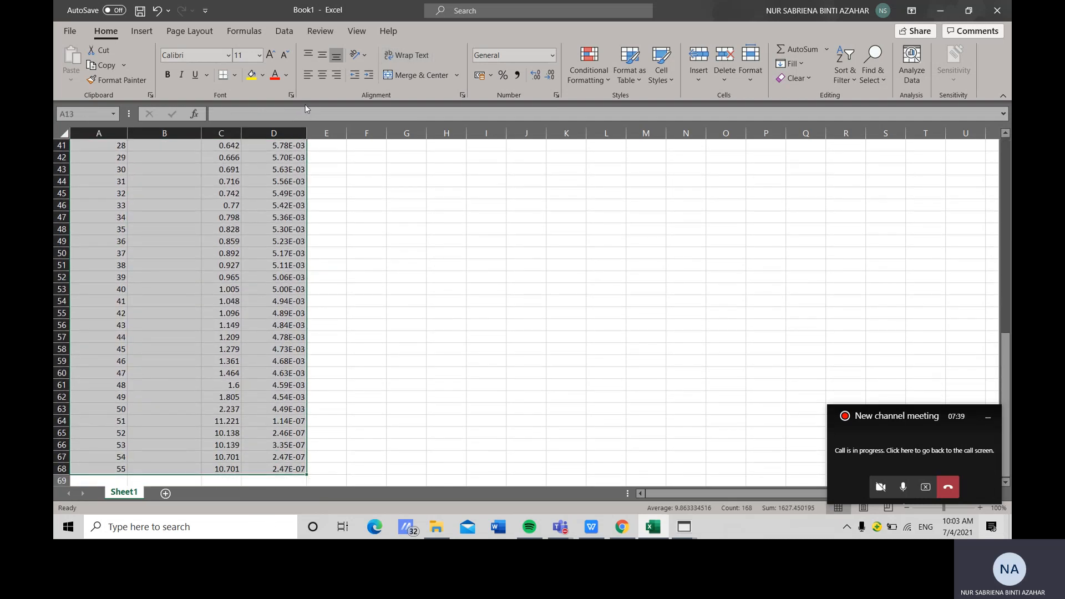
{"action": "left_click", "coordinate": [322, 75]}
{"action": "scroll", "coordinate": [399, 373], "scroll_direction": "down", "scroll_amount": 3}
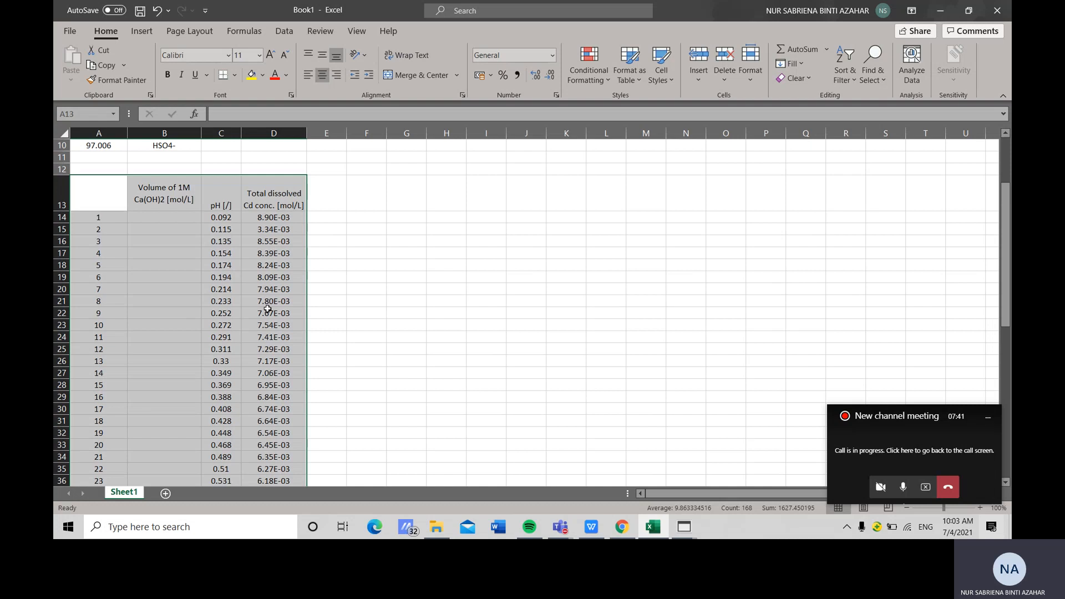
Enter 0 and 0.02 as the first two Ca(OH)2 volumes in B14 and B15
{"action": "left_click", "coordinate": [172, 223]}
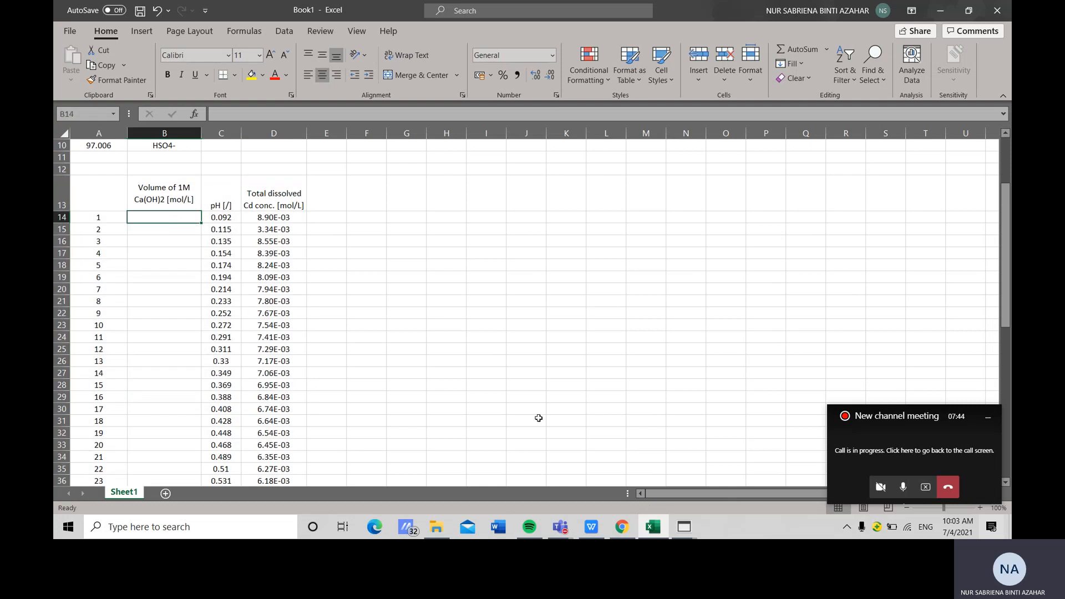
{"action": "type", "text": "0"}
{"action": "left_click", "coordinate": [182, 228]}
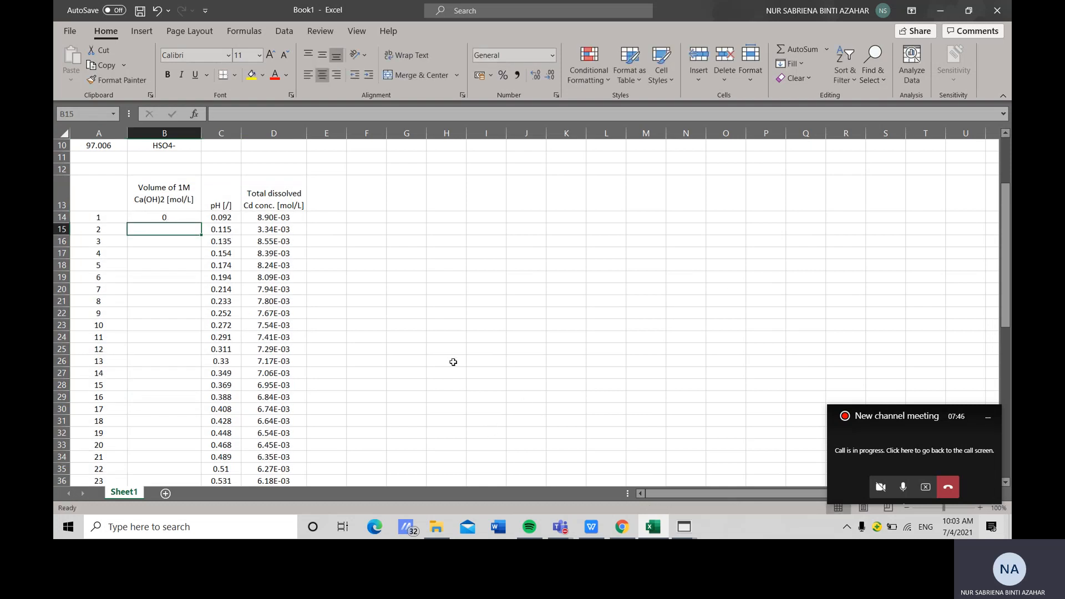
{"action": "type", "text": "0.02"}
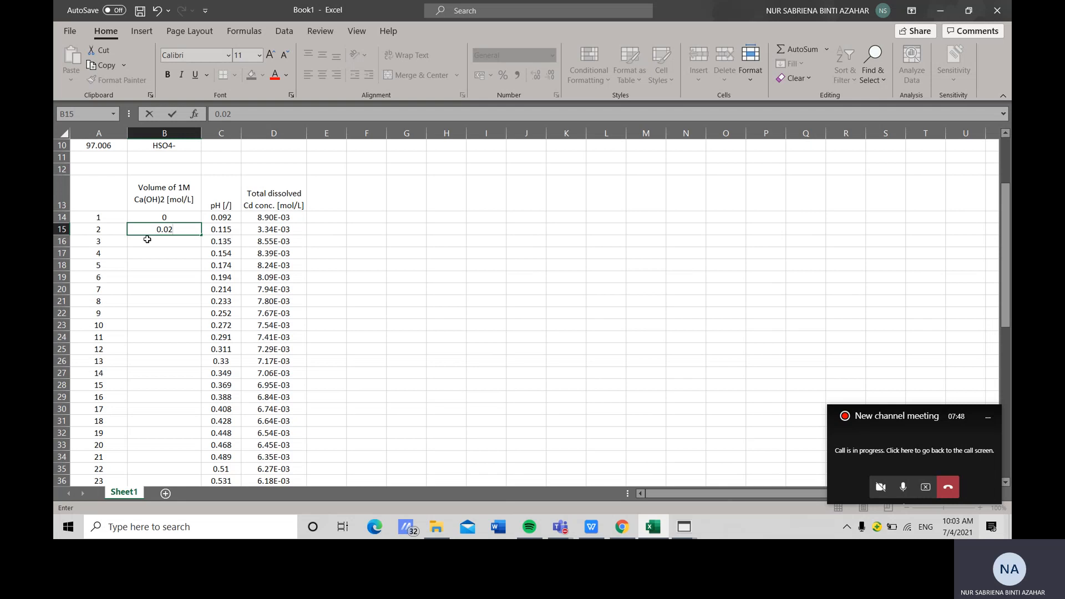
{"action": "key", "text": "Return"}
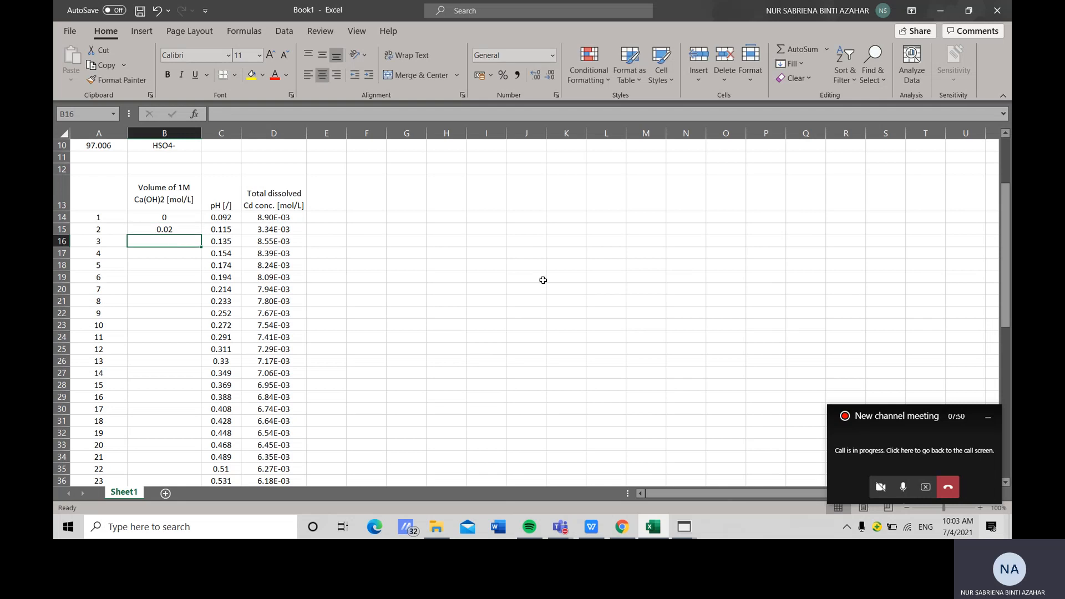
Enter the formula =0.02+B15 in B16 and fill it down to B68
{"action": "type", "text": "="}
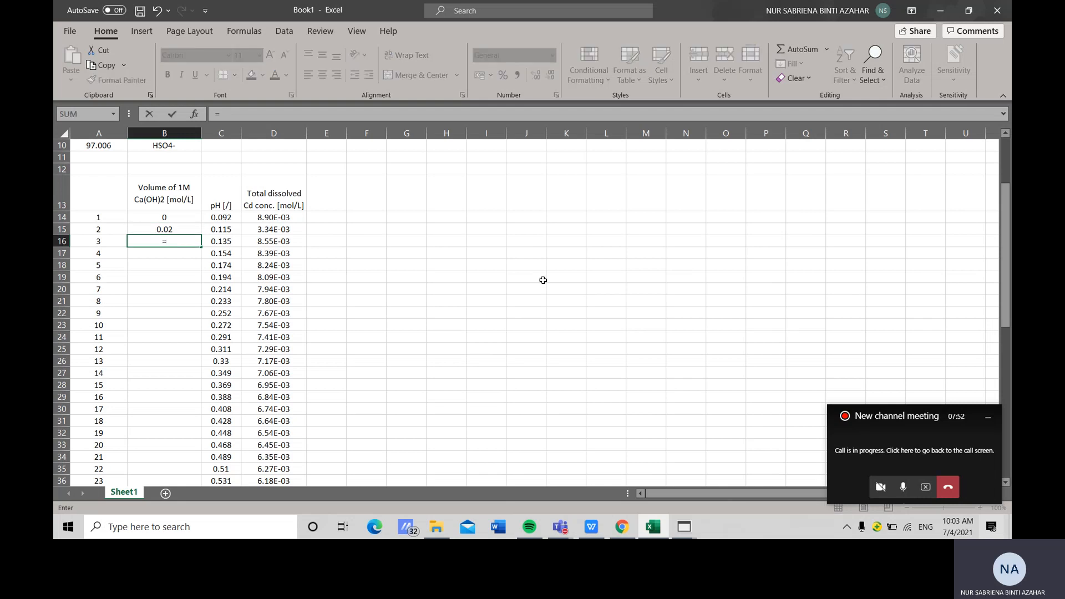
{"action": "type", "text": "0.02+"}
{"action": "left_click", "coordinate": [189, 229]}
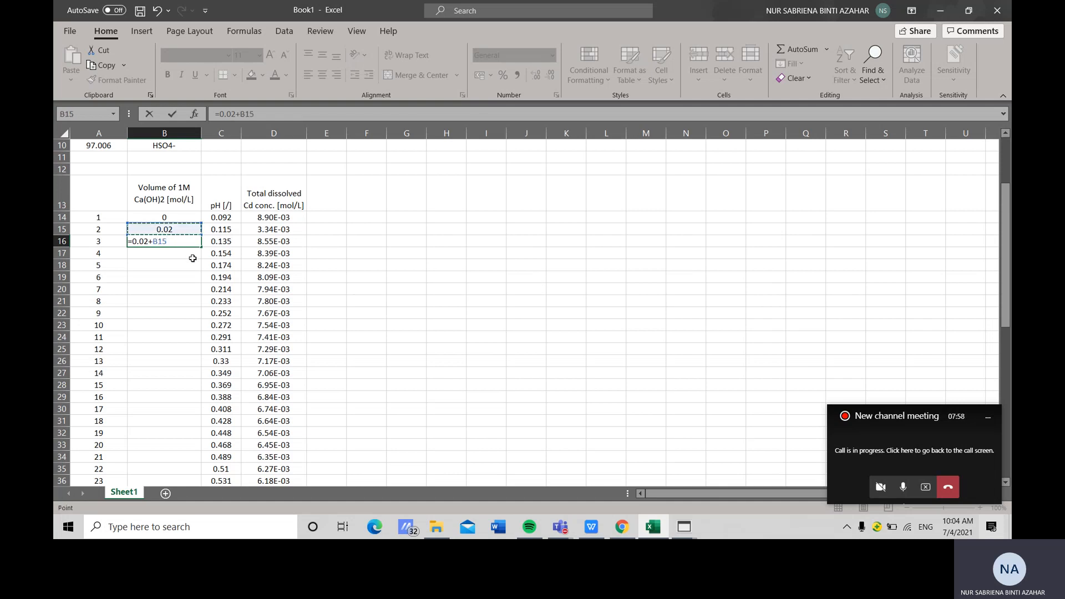
{"action": "key", "text": "Return"}
{"action": "left_click", "coordinate": [190, 239]}
{"action": "left_click_drag", "start_coordinate": [200, 246], "coordinate": [184, 473]}
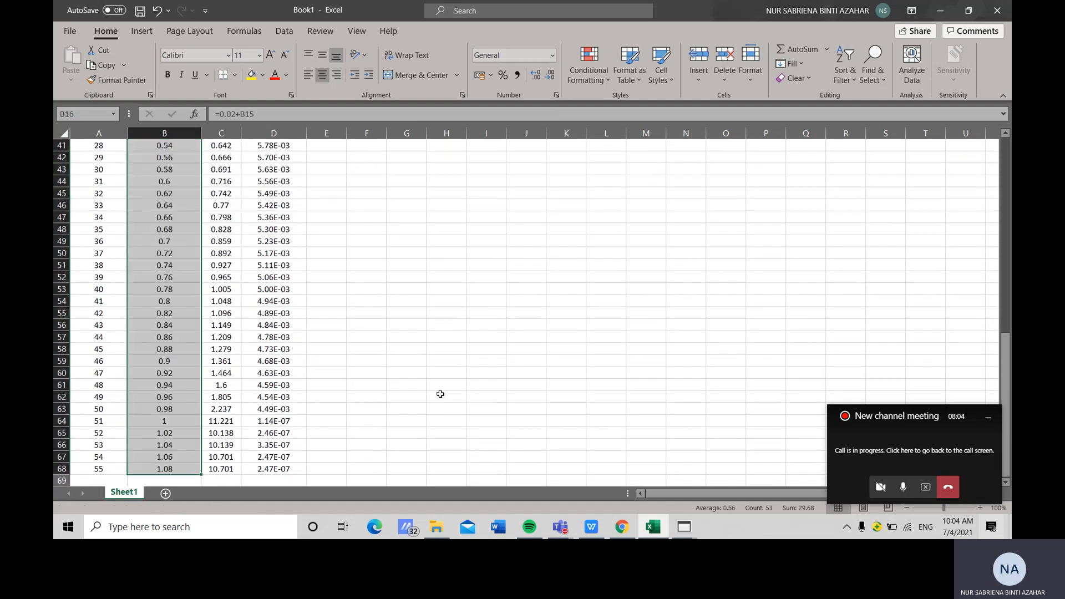
Insert a scatter chart with smooth lines and markers from the volume, pH and Cd concentration columns B13:D68
{"action": "scroll", "coordinate": [440, 394], "scroll_direction": "up", "scroll_amount": 13}
{"action": "left_click", "coordinate": [173, 359]}
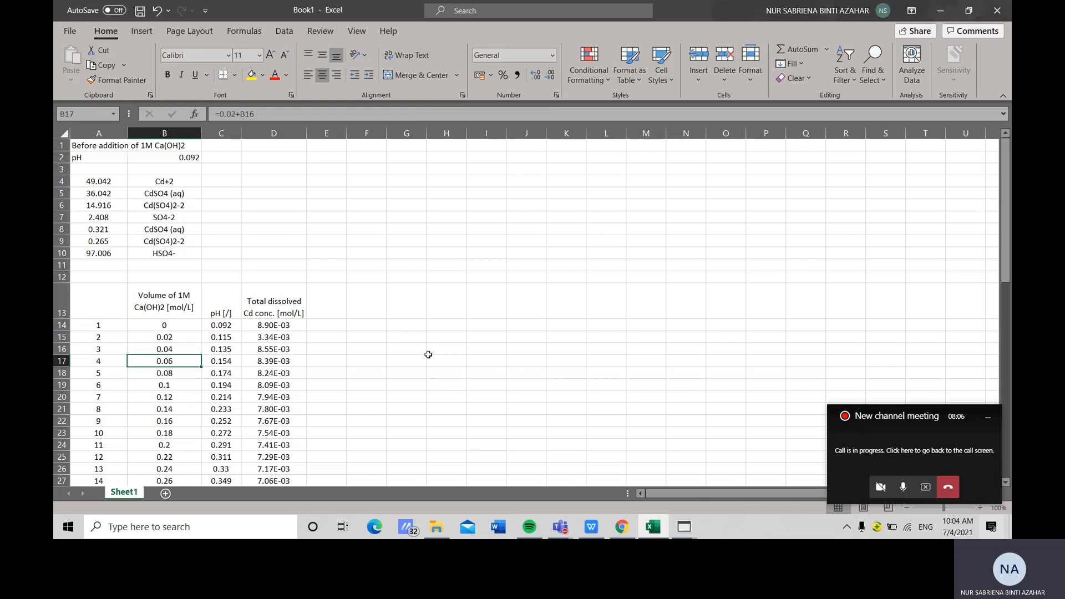
{"action": "scroll", "coordinate": [517, 456], "scroll_direction": "down", "scroll_amount": 4}
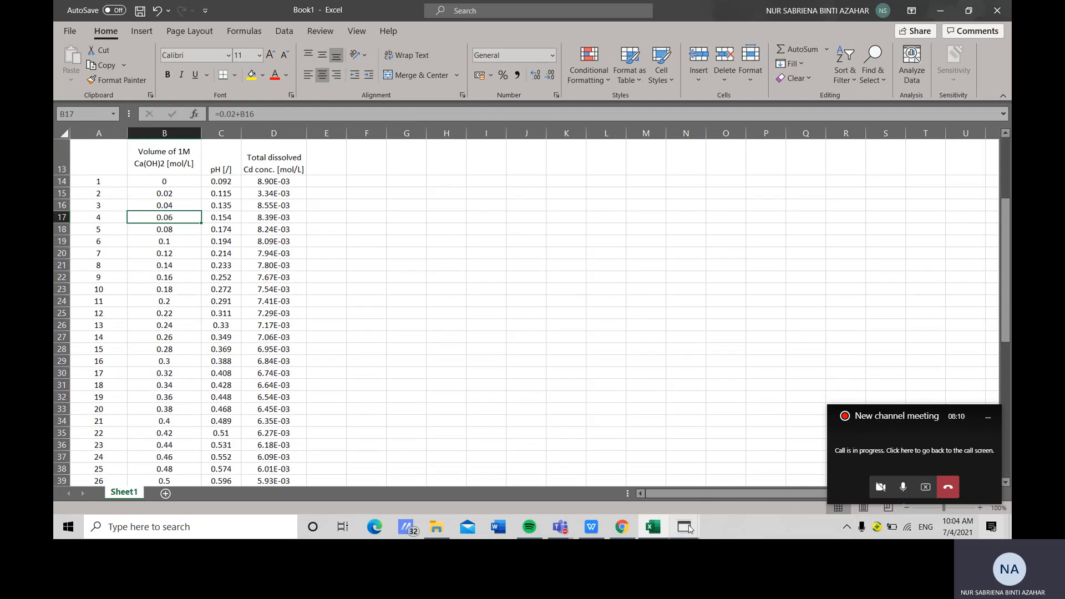
{"action": "scroll", "coordinate": [494, 310], "scroll_direction": "up", "scroll_amount": 2}
{"action": "left_click", "coordinate": [146, 226]}
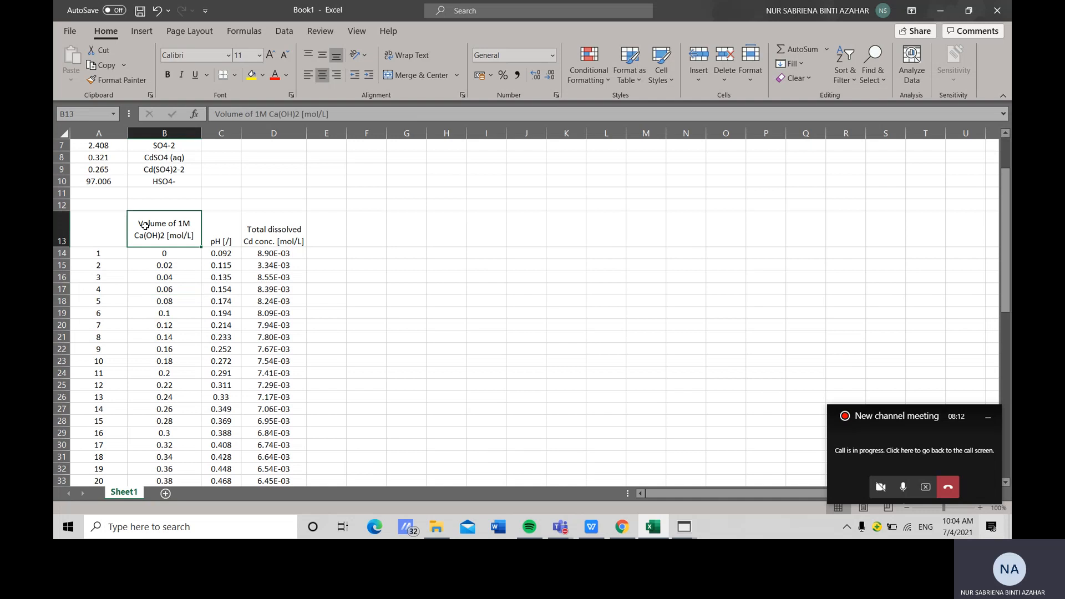
{"action": "left_click_drag", "start_coordinate": [147, 224], "coordinate": [211, 328]}
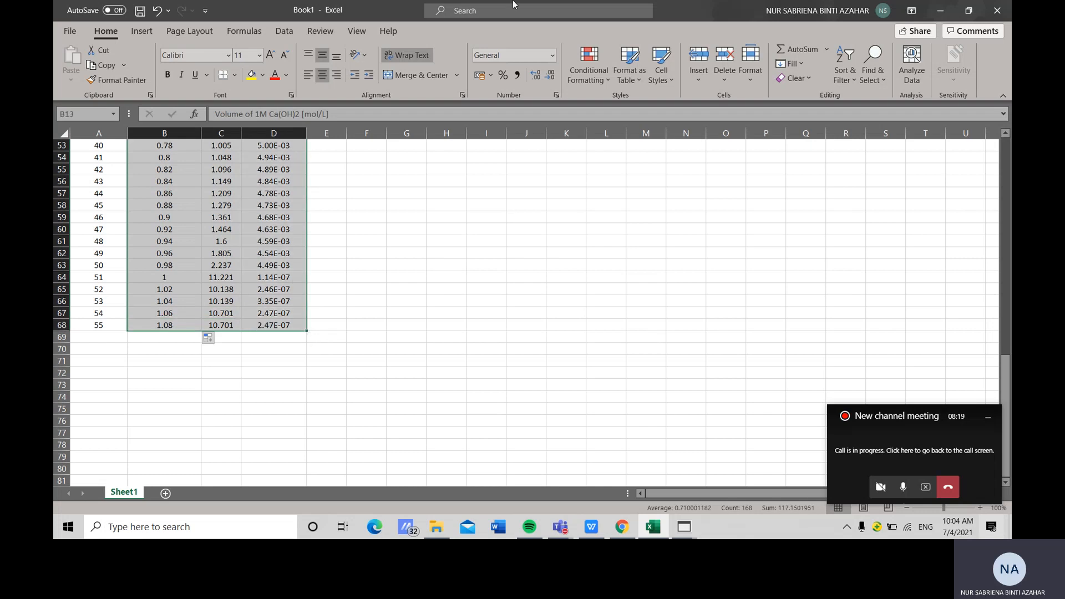
{"action": "left_click", "coordinate": [142, 30]}
{"action": "left_click", "coordinate": [520, 79]}
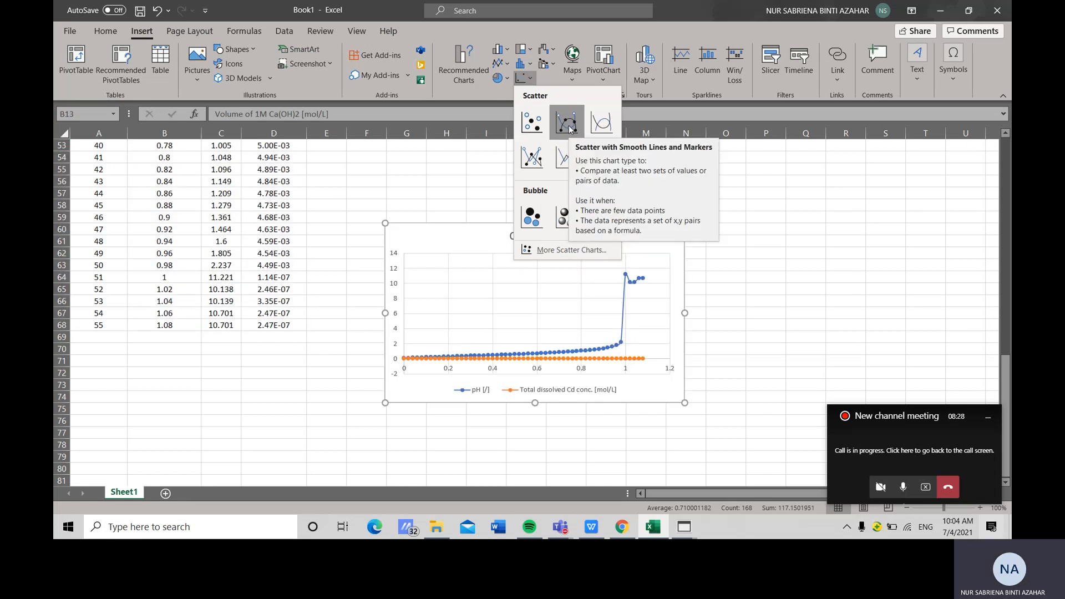
{"action": "left_click", "coordinate": [570, 129]}
Move the chart beside the table and enlarge it
{"action": "scroll", "coordinate": [702, 299], "scroll_direction": "up", "scroll_amount": 4}
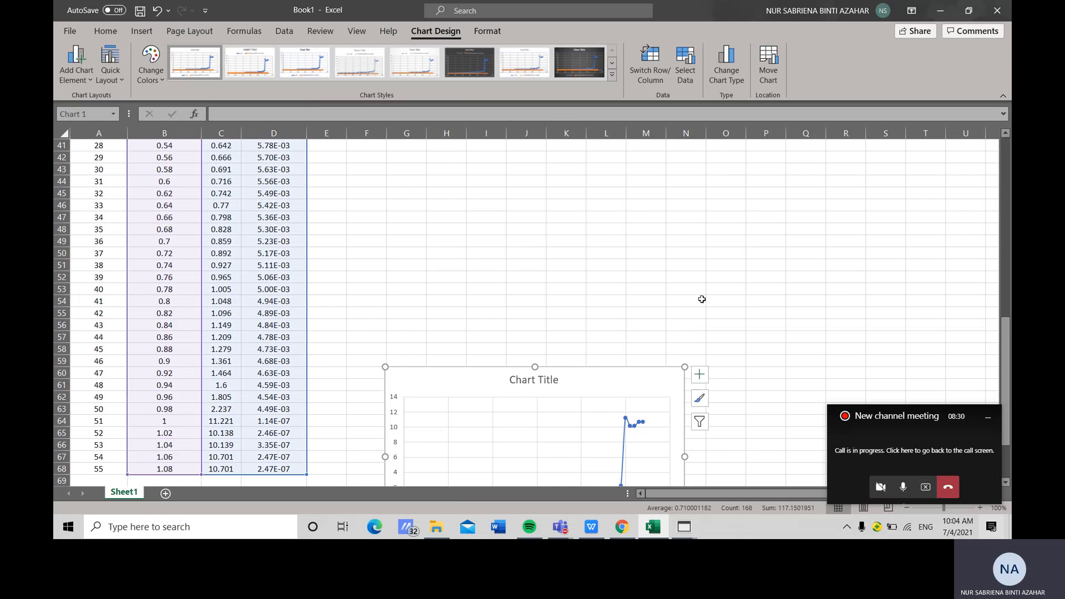
{"action": "left_click_drag", "start_coordinate": [582, 386], "coordinate": [614, 147]}
{"action": "scroll", "coordinate": [659, 396], "scroll_direction": "up", "scroll_amount": 7}
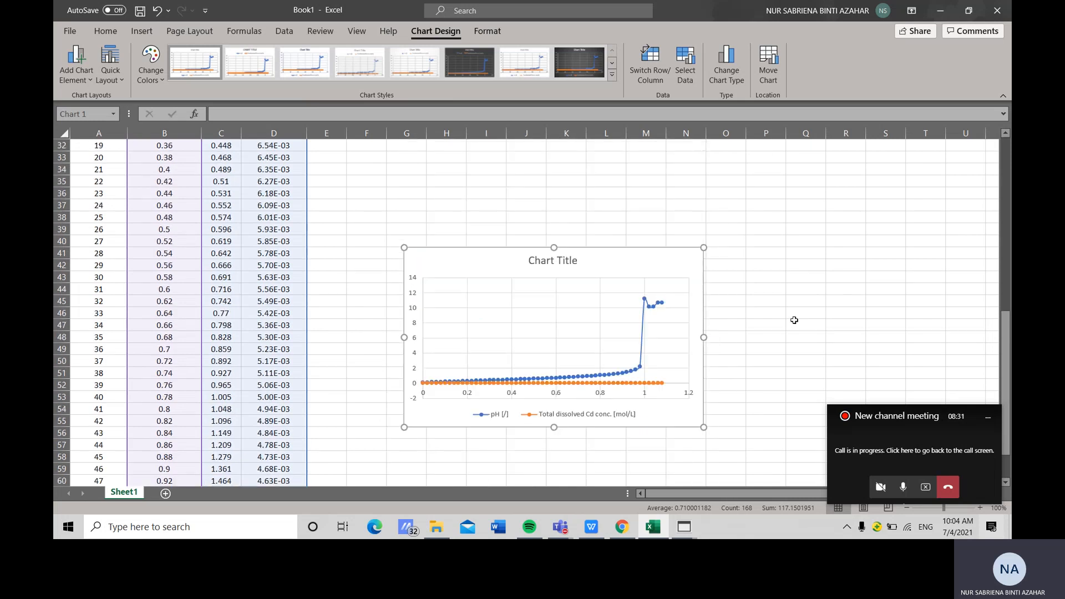
{"action": "left_click_drag", "start_coordinate": [659, 396], "coordinate": [627, 200]}
{"action": "scroll", "coordinate": [761, 257], "scroll_direction": "up", "scroll_amount": 6}
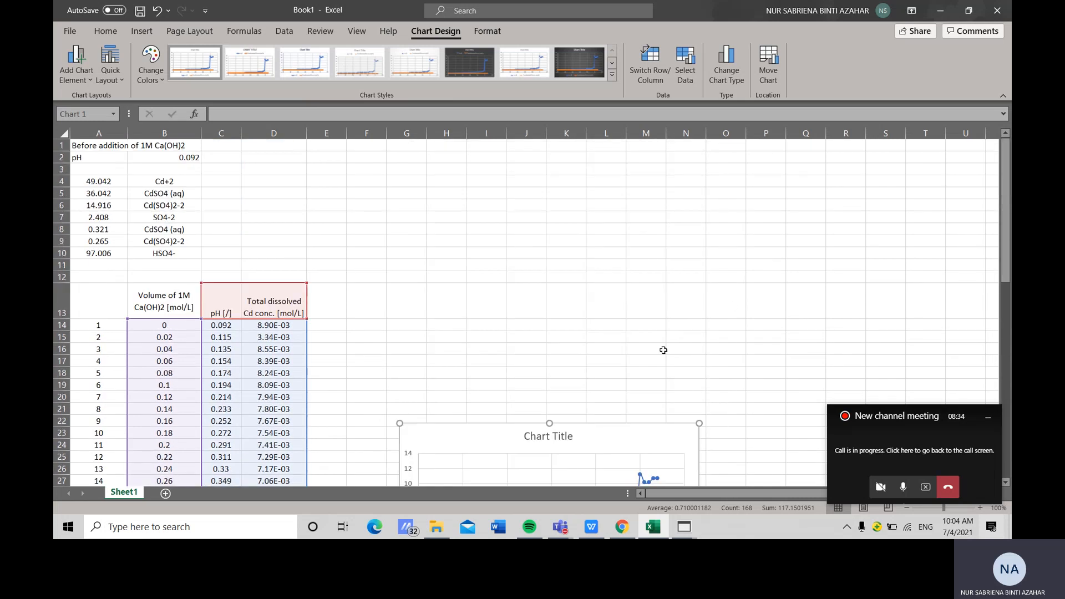
{"action": "scroll", "coordinate": [610, 377], "scroll_direction": "down", "scroll_amount": 2}
{"action": "left_click_drag", "start_coordinate": [611, 377], "coordinate": [650, 256]}
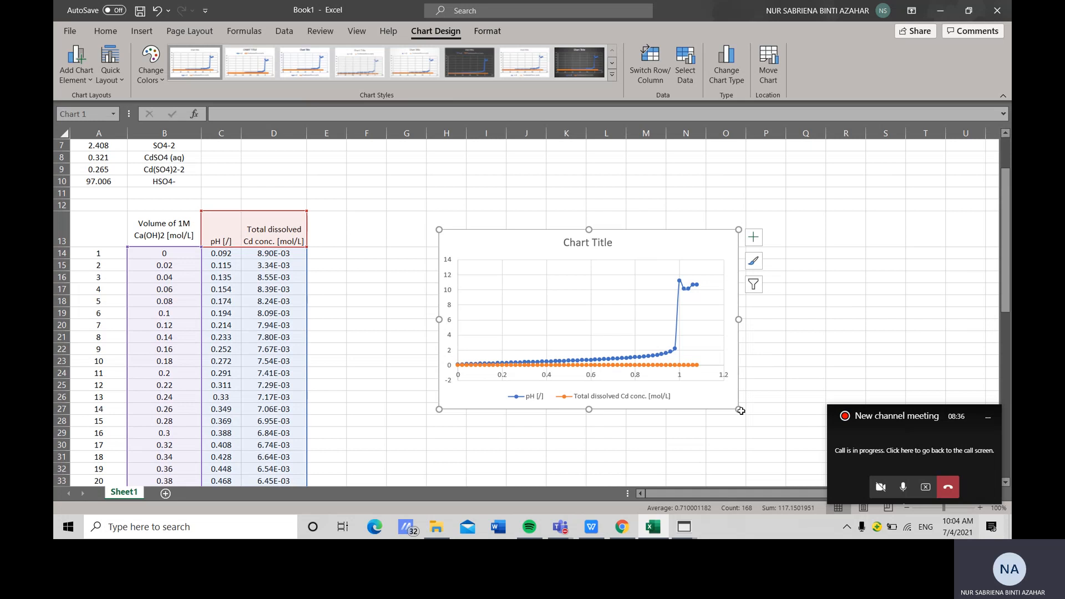
{"action": "left_click_drag", "start_coordinate": [739, 409], "coordinate": [787, 471]}
{"action": "left_click_drag", "start_coordinate": [697, 264], "coordinate": [645, 249]}
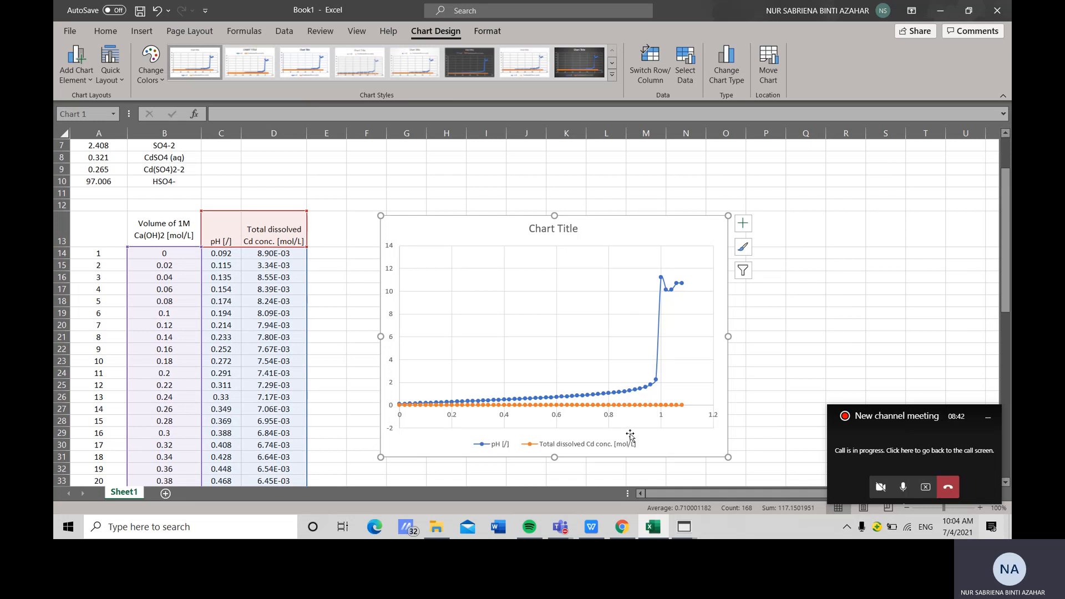
Open the Format Chart Area pane and view its size and properties options
{"action": "right_click", "coordinate": [691, 446]}
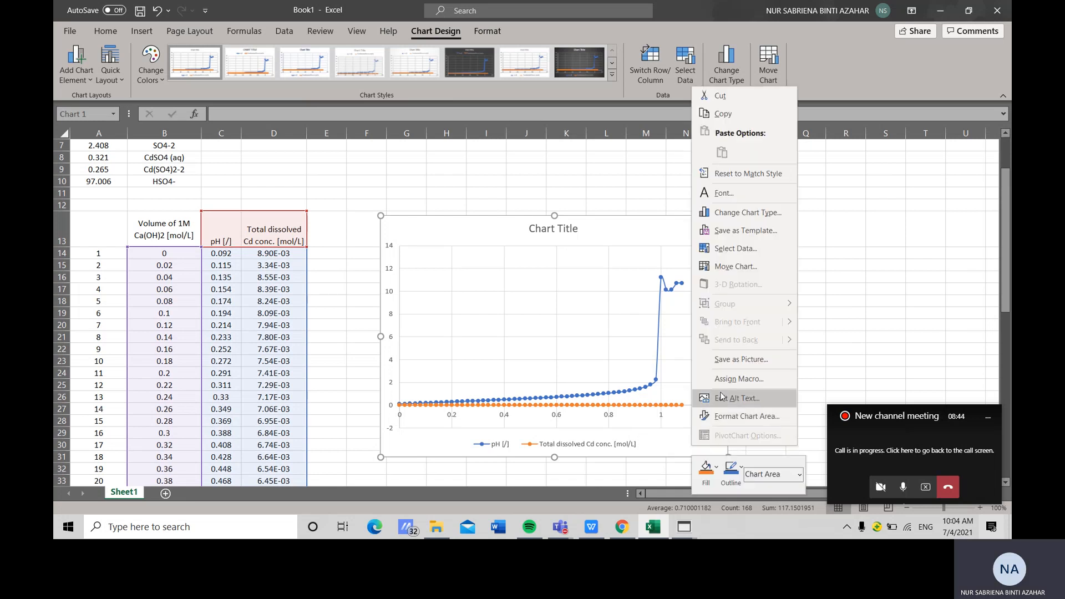
{"action": "left_click", "coordinate": [738, 418]}
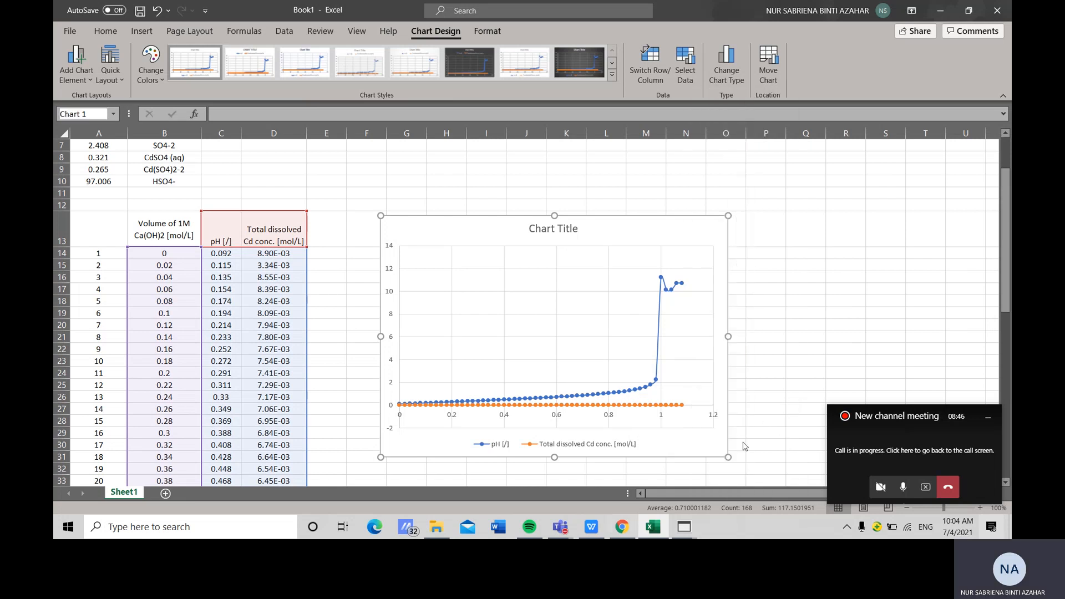
{"action": "left_click", "coordinate": [988, 422]}
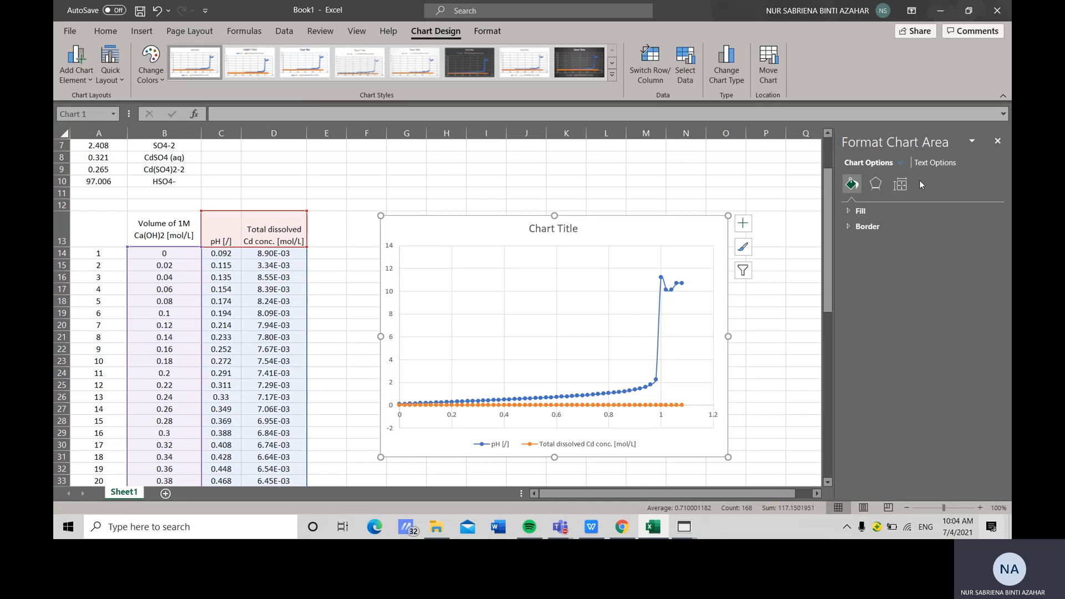
{"action": "left_click", "coordinate": [901, 184]}
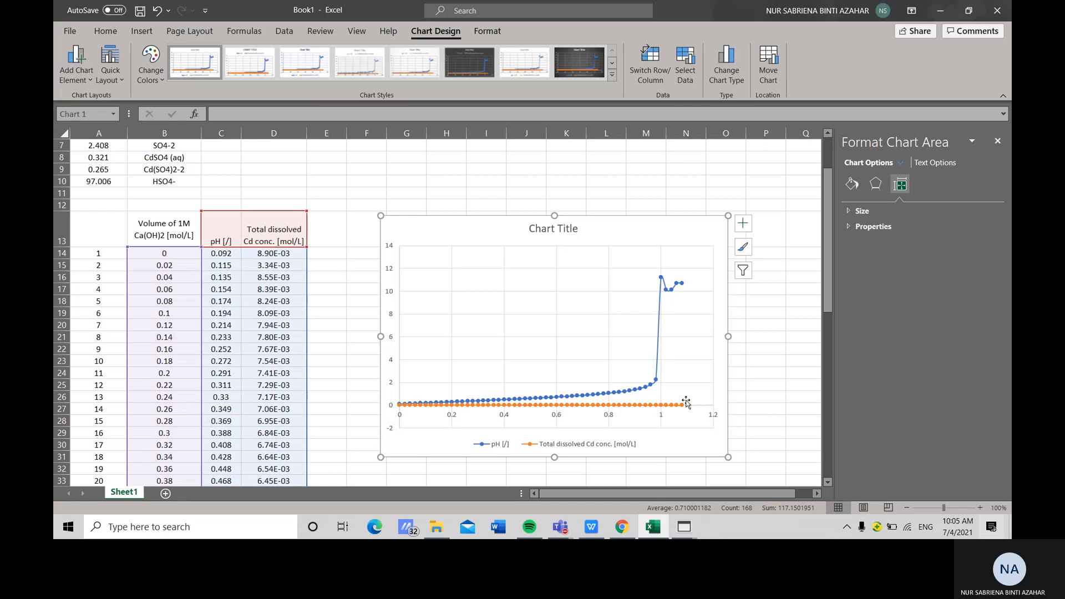
Delete the chart's vertical and horizontal major gridlines
{"action": "left_click", "coordinate": [682, 292]}
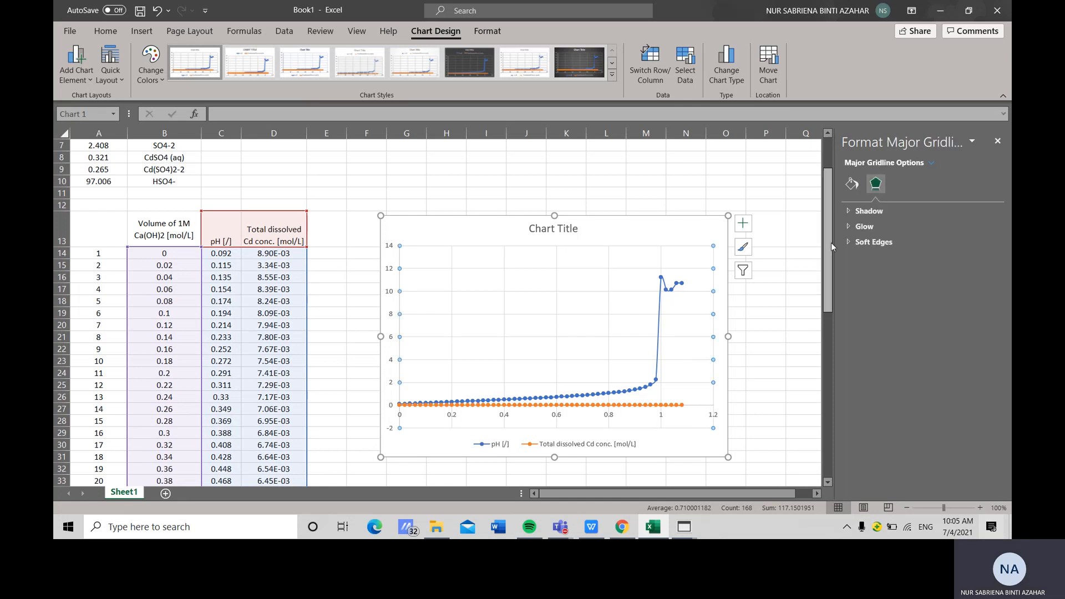
{"action": "left_click", "coordinate": [610, 301]}
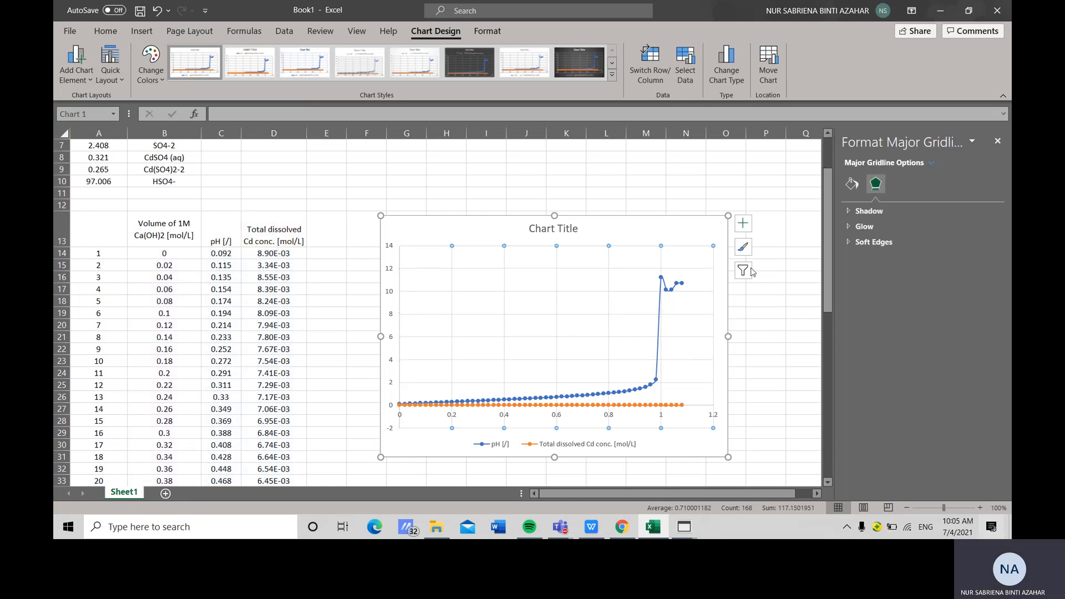
{"action": "key", "text": "Delete"}
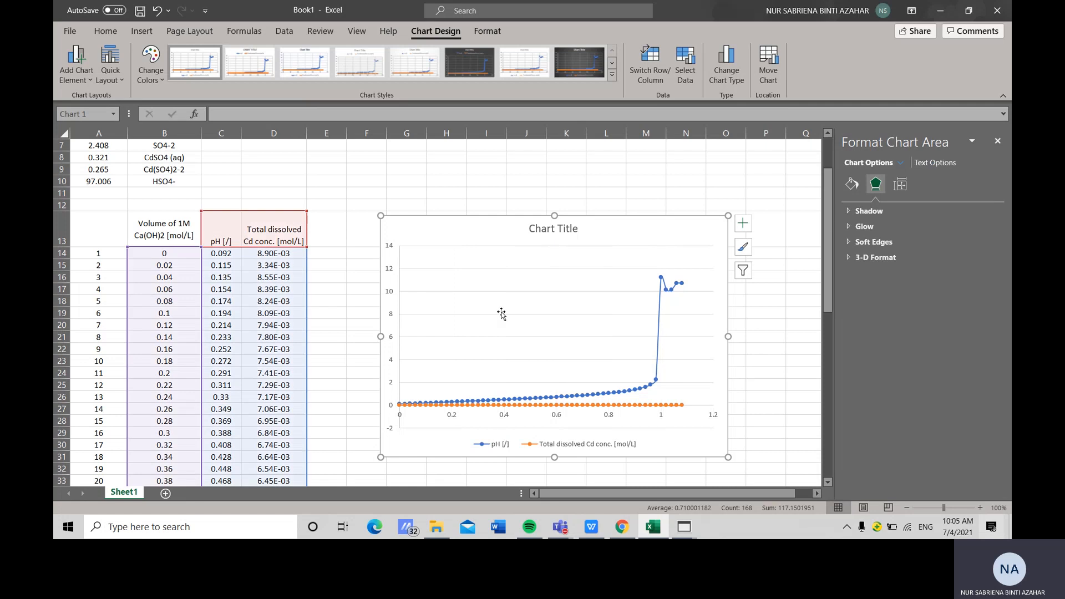
{"action": "left_click", "coordinate": [583, 268]}
{"action": "key", "text": "Delete"}
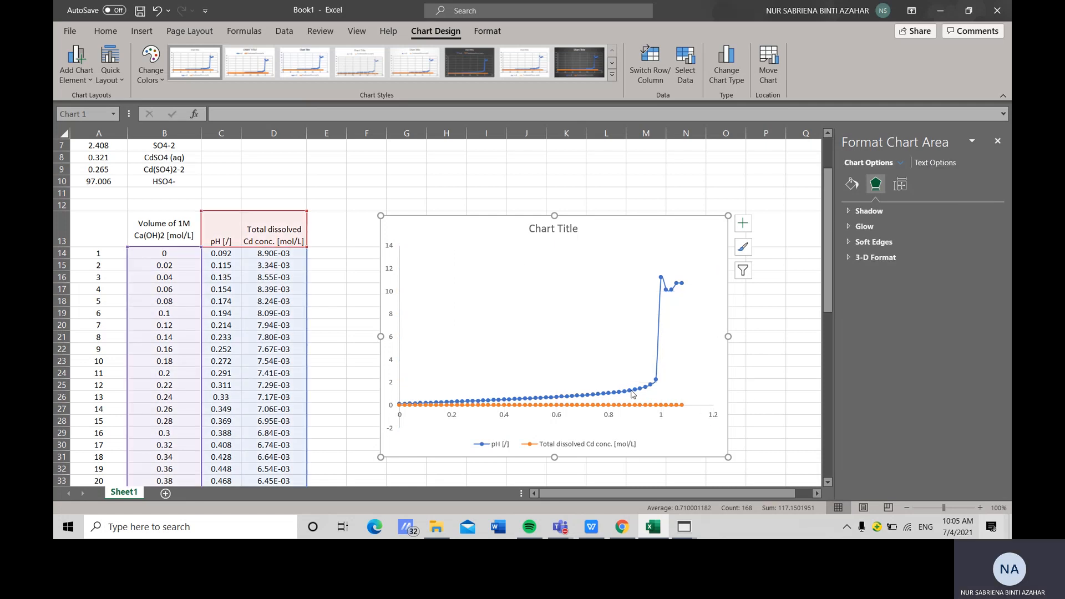
Plot the dissolved Cd concentration series on the secondary axis and delete the chart title
{"action": "left_click", "coordinate": [632, 406]}
{"action": "left_click", "coordinate": [900, 183]}
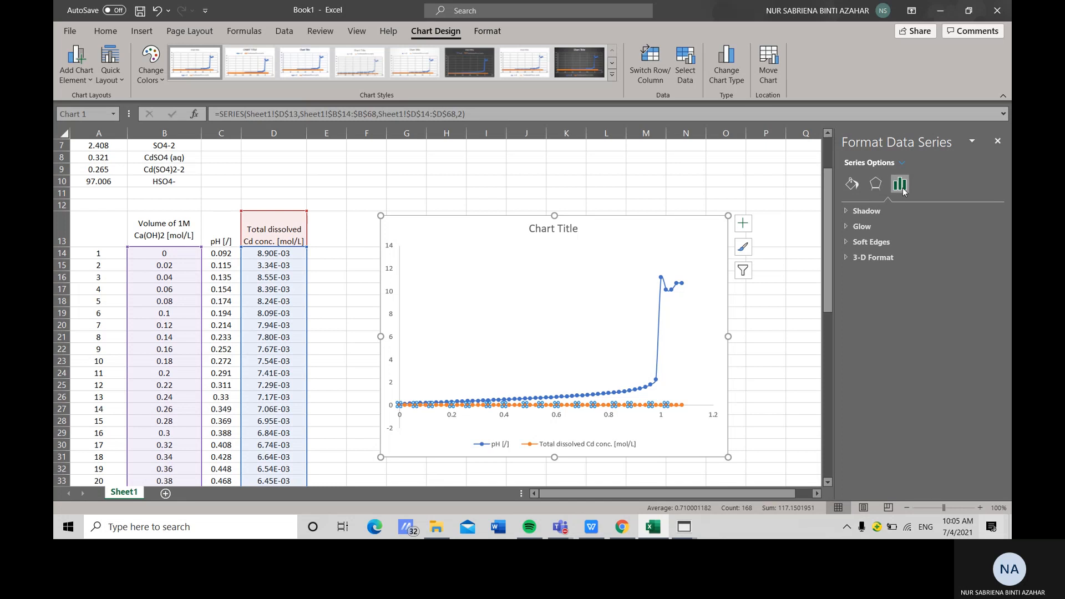
{"action": "left_click", "coordinate": [886, 255]}
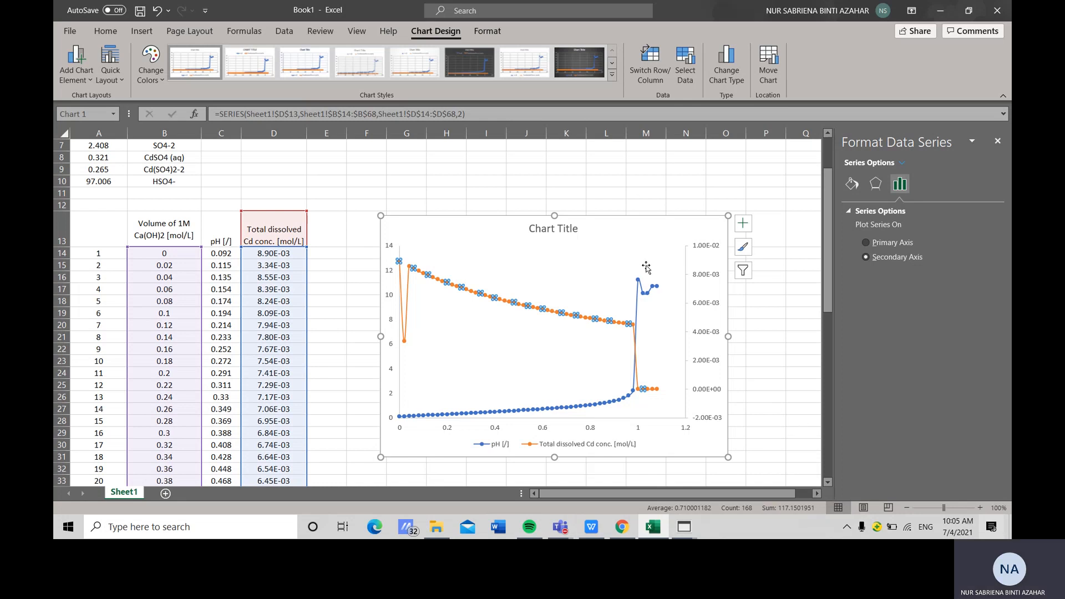
{"action": "left_click", "coordinate": [562, 232]}
{"action": "key", "text": "Delete"}
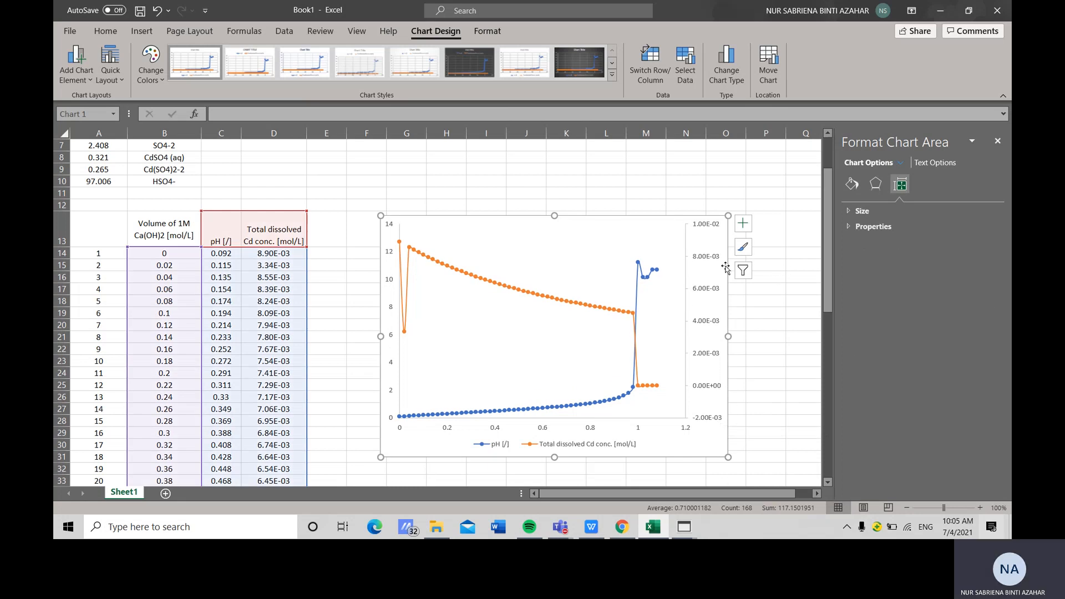
Set the secondary vertical axis line colour to black
{"action": "left_click", "coordinate": [719, 234]}
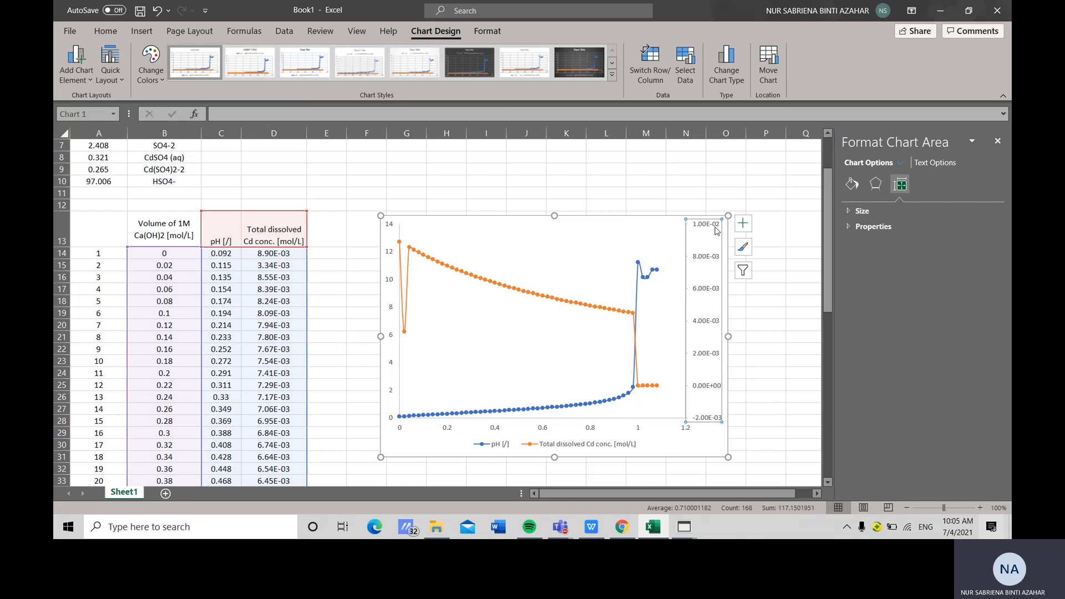
{"action": "left_click", "coordinate": [852, 183]}
{"action": "left_click", "coordinate": [860, 210]}
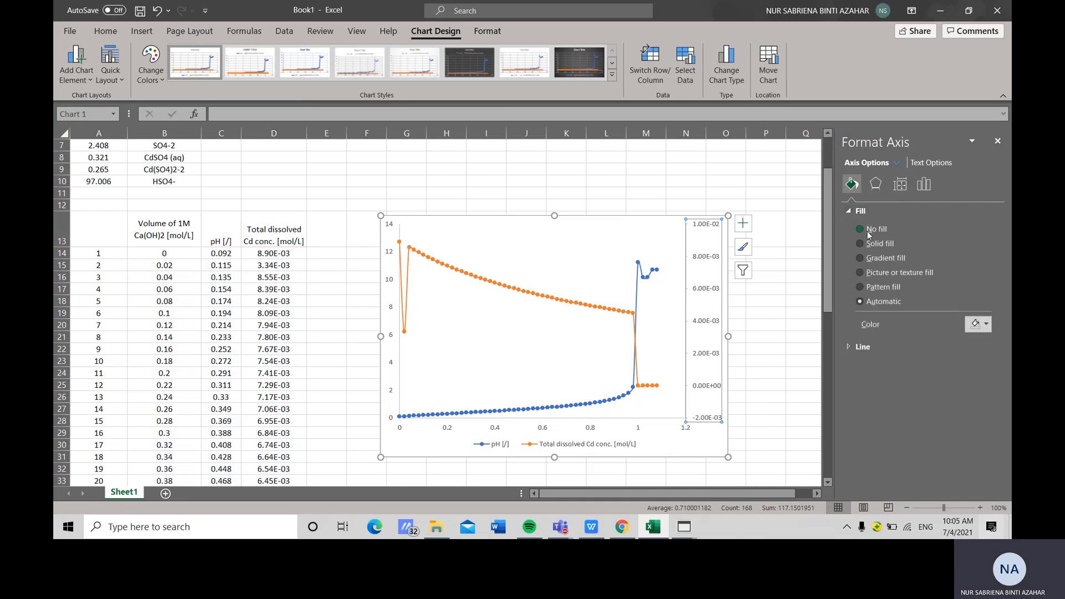
{"action": "left_click", "coordinate": [863, 346]}
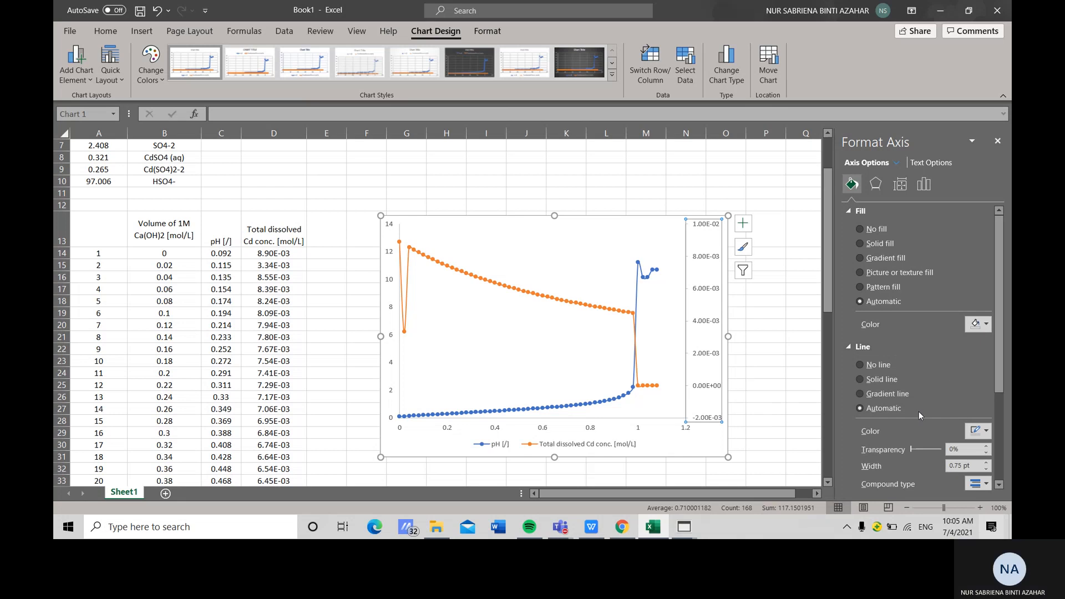
{"action": "scroll", "coordinate": [882, 349], "scroll_direction": "down", "scroll_amount": 3}
{"action": "scroll", "coordinate": [887, 350], "scroll_direction": "down", "scroll_amount": 1}
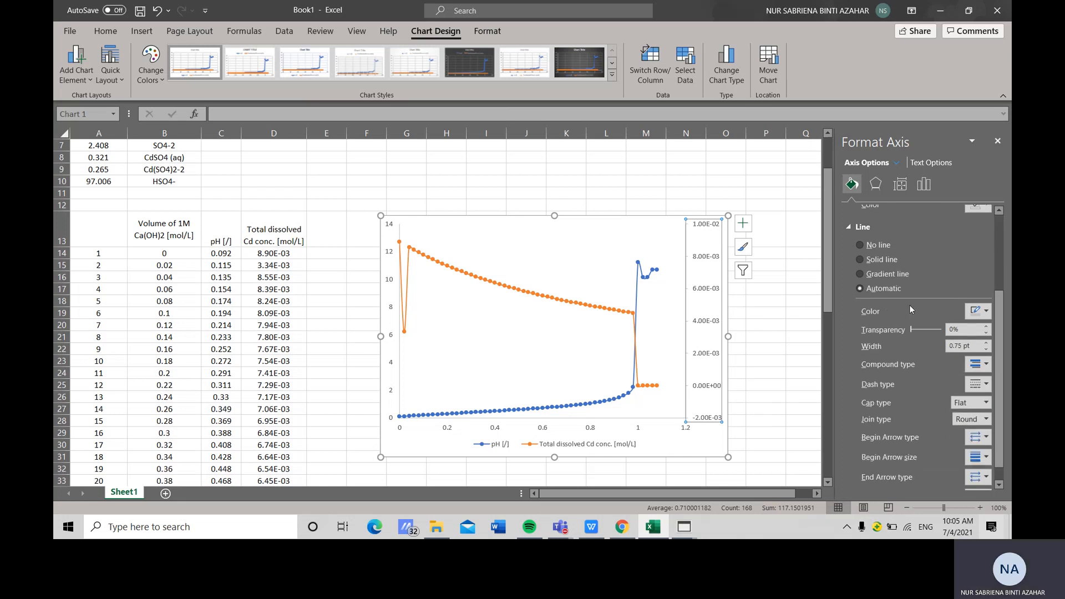
{"action": "left_click", "coordinate": [985, 311]}
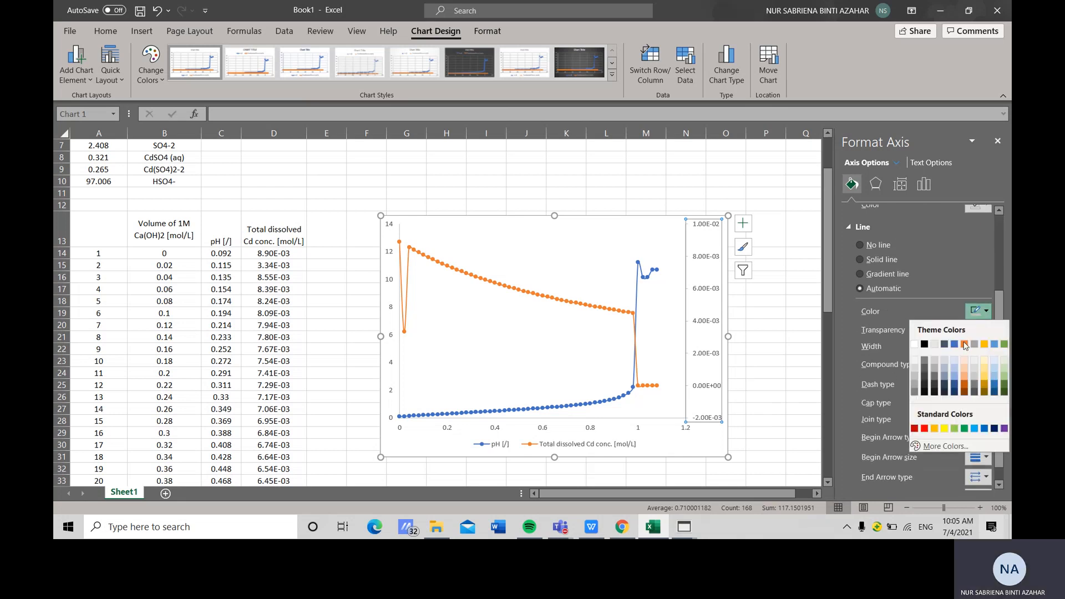
{"action": "left_click", "coordinate": [924, 345]}
Set the horizontal axis major tick marks to Outside and its line colour to black
{"action": "left_click", "coordinate": [923, 184]}
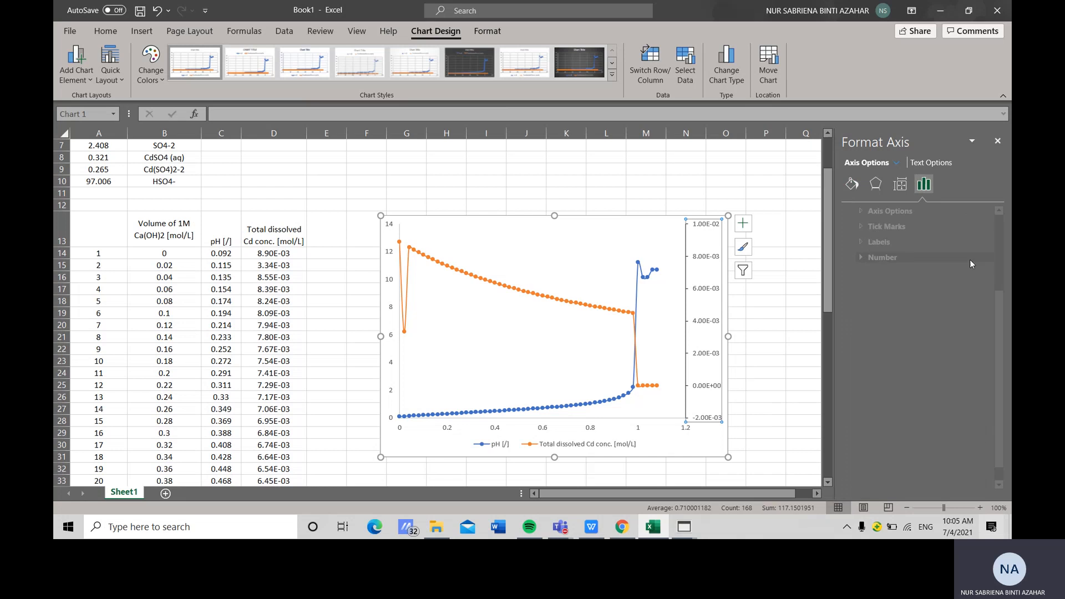
{"action": "left_click", "coordinate": [921, 227]}
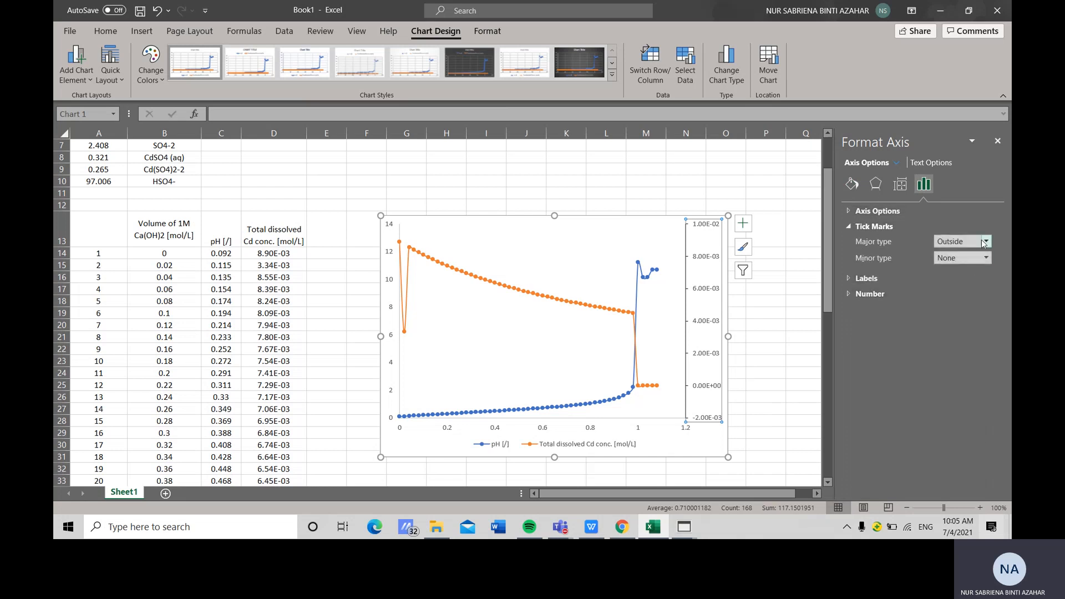
{"action": "left_click", "coordinate": [590, 429]}
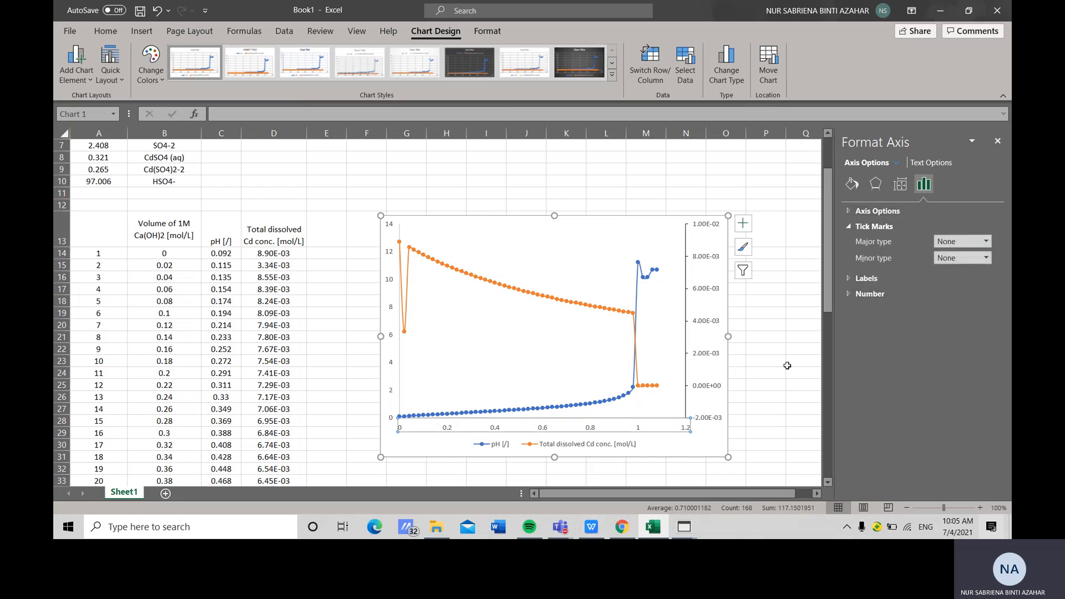
{"action": "left_click", "coordinate": [987, 242]}
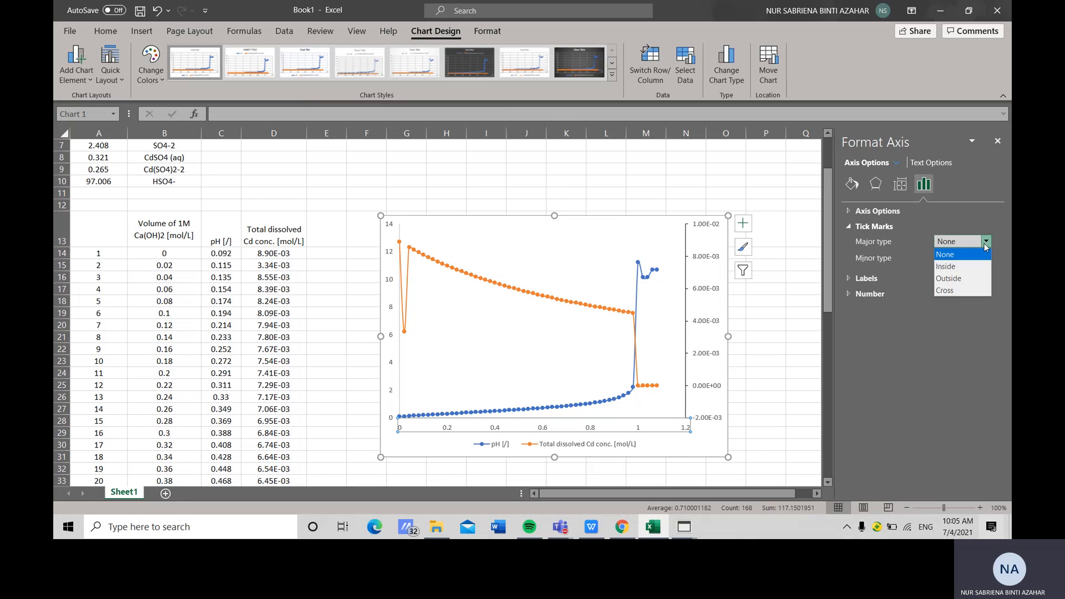
{"action": "left_click", "coordinate": [956, 278]}
{"action": "left_click", "coordinate": [855, 183]}
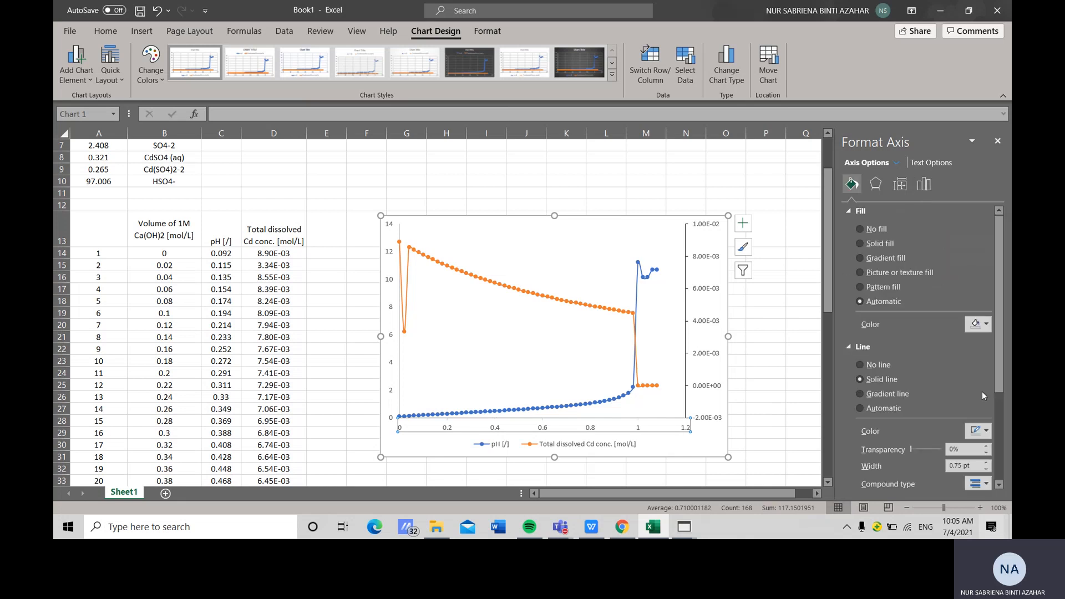
{"action": "left_click", "coordinate": [982, 431]}
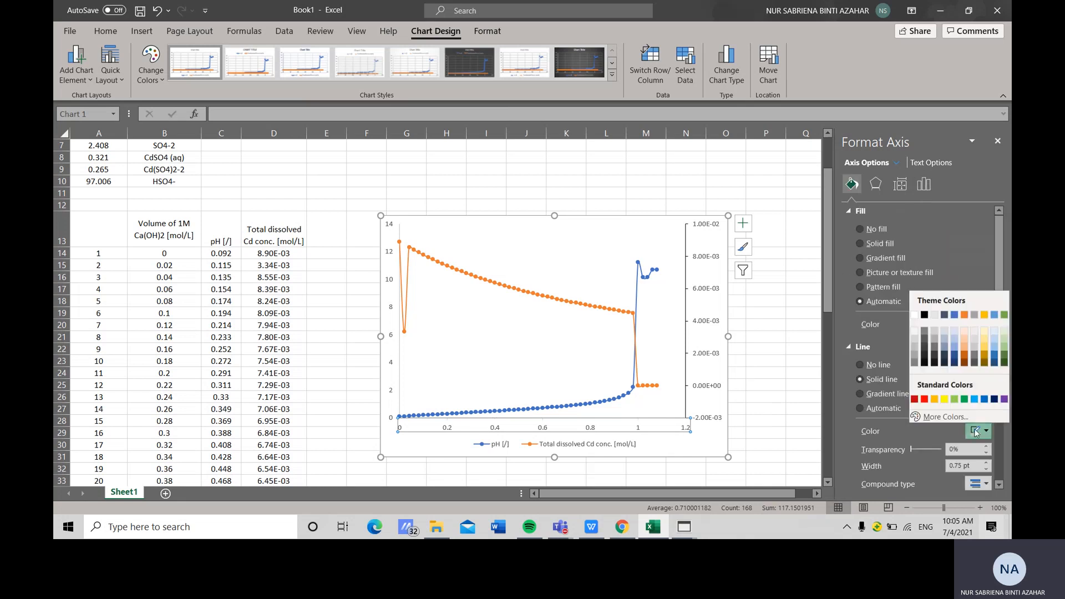
{"action": "left_click", "coordinate": [927, 315]}
Set the primary vertical axis line colour to black and its major tick marks to Outside
{"action": "left_click", "coordinate": [392, 312]}
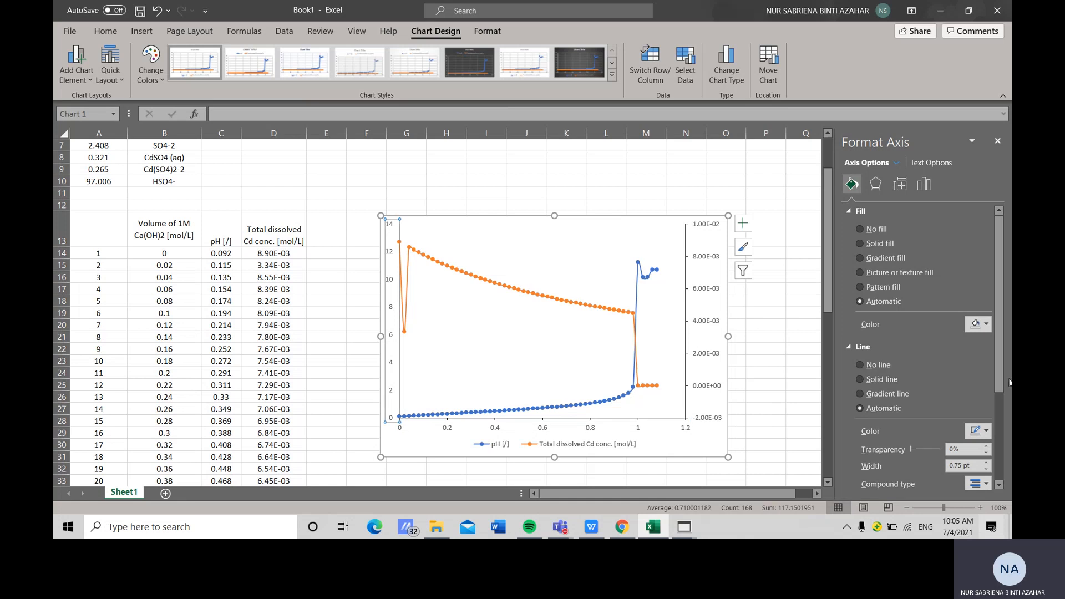
{"action": "left_click", "coordinate": [972, 428]}
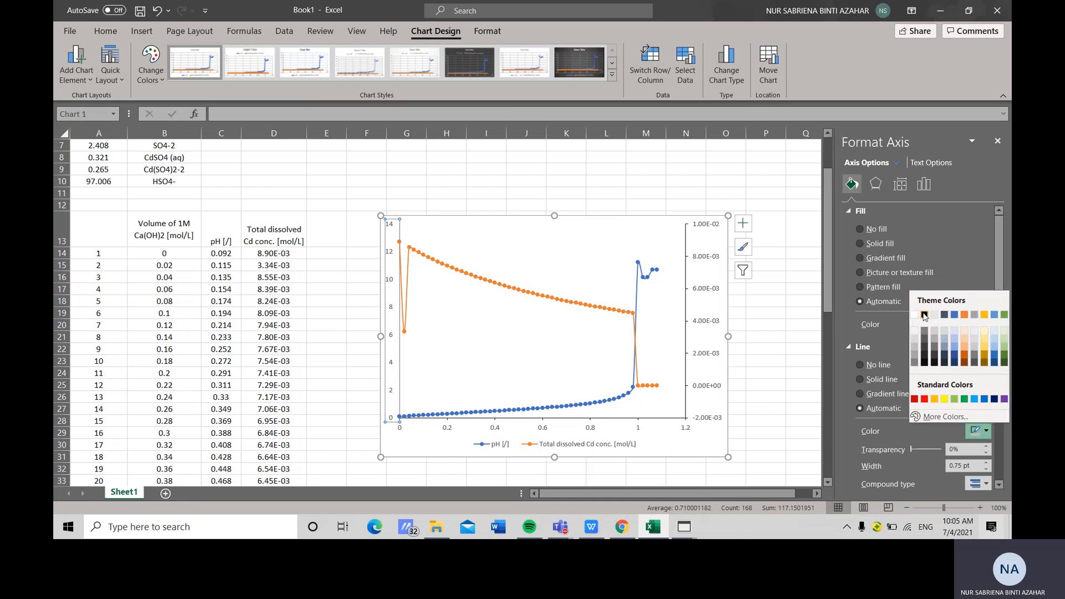
{"action": "left_click", "coordinate": [925, 315]}
{"action": "left_click", "coordinate": [924, 184]}
{"action": "left_click", "coordinate": [875, 227]}
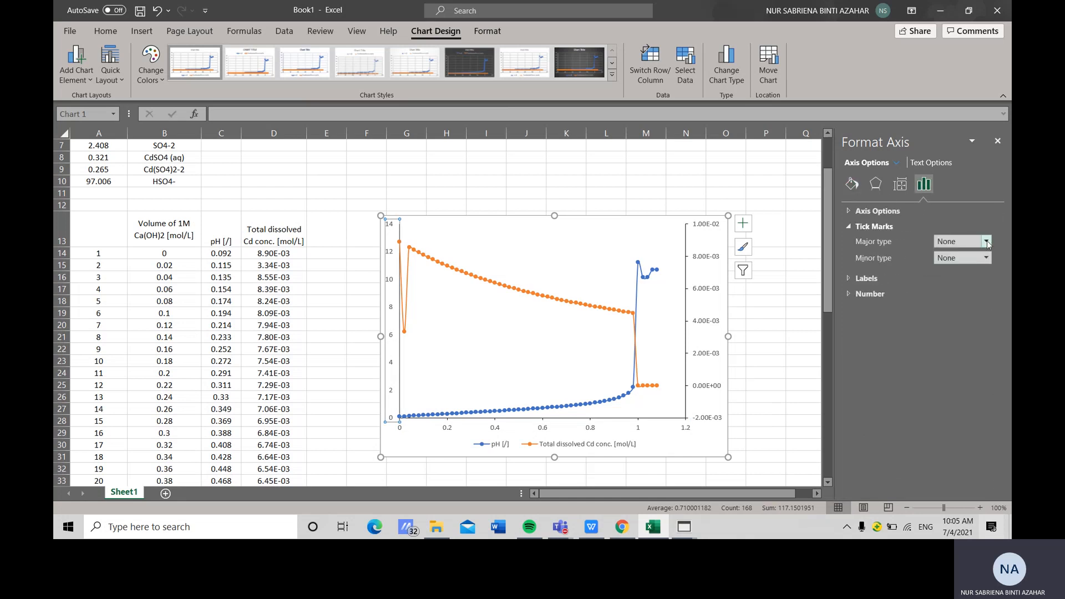
{"action": "left_click", "coordinate": [987, 244]}
{"action": "left_click", "coordinate": [955, 277]}
Add axis titles to the chart and title the primary vertical axis "pH [/]"
{"action": "left_click", "coordinate": [743, 224]}
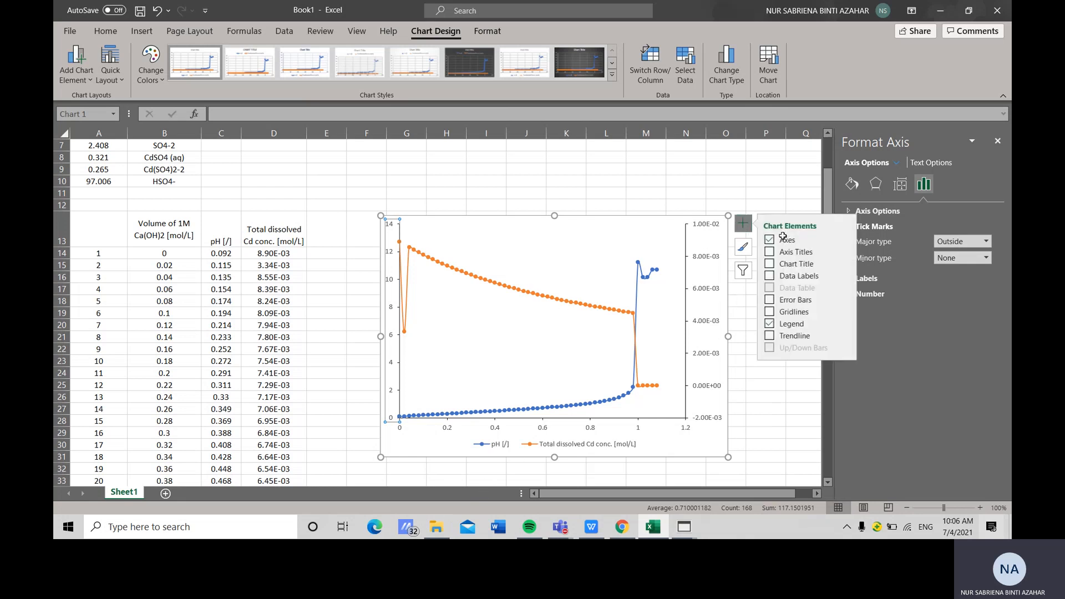
{"action": "left_click", "coordinate": [808, 252]}
{"action": "left_click", "coordinate": [390, 315]}
{"action": "left_click", "coordinate": [396, 310]}
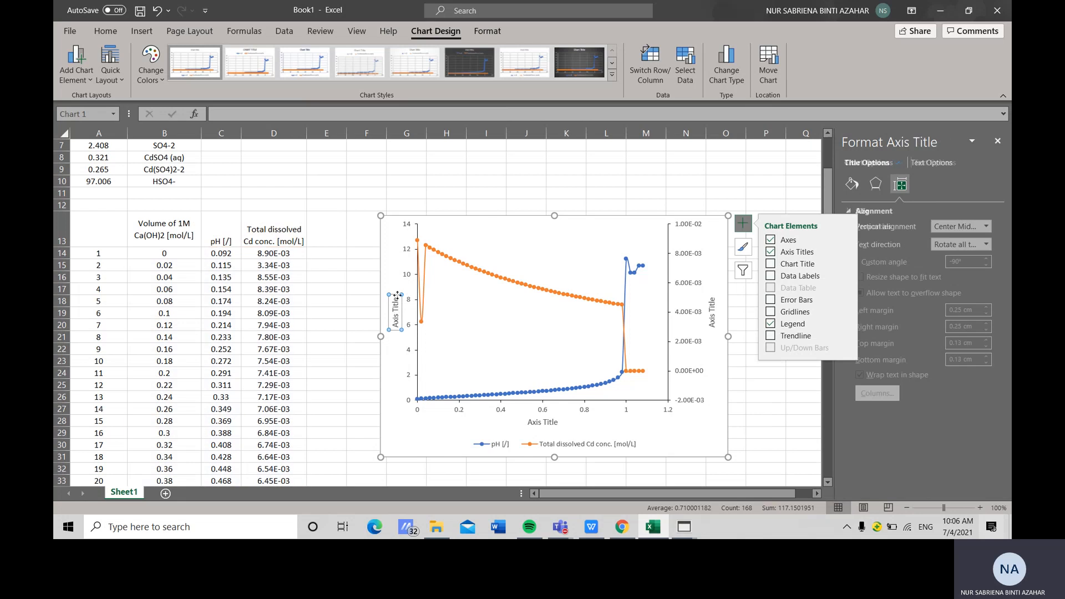
{"action": "left_click_drag", "start_coordinate": [397, 298], "coordinate": [398, 323]}
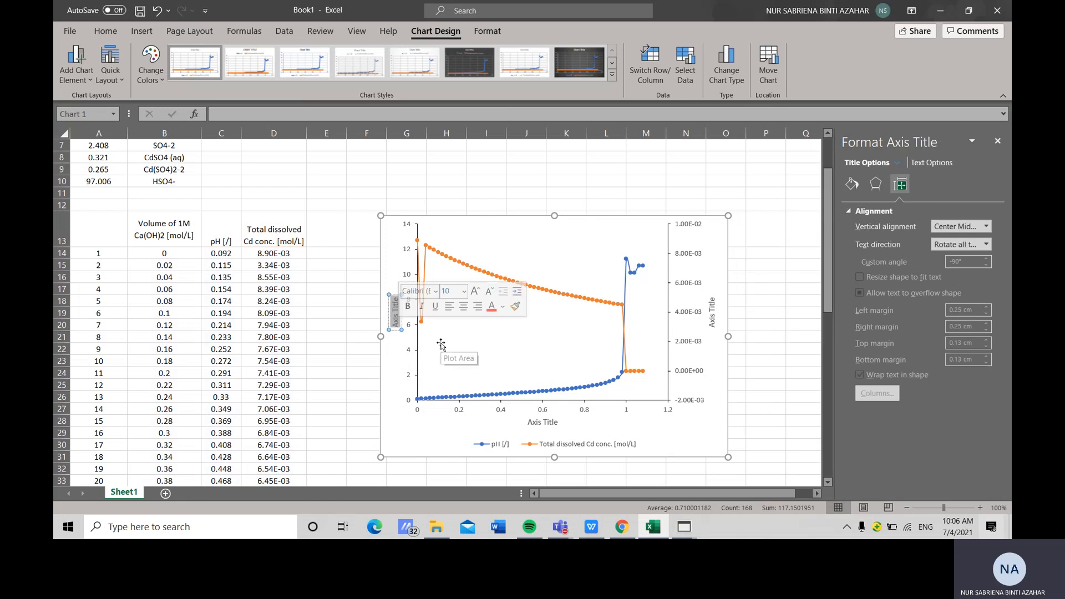
{"action": "type", "text": "pH"}
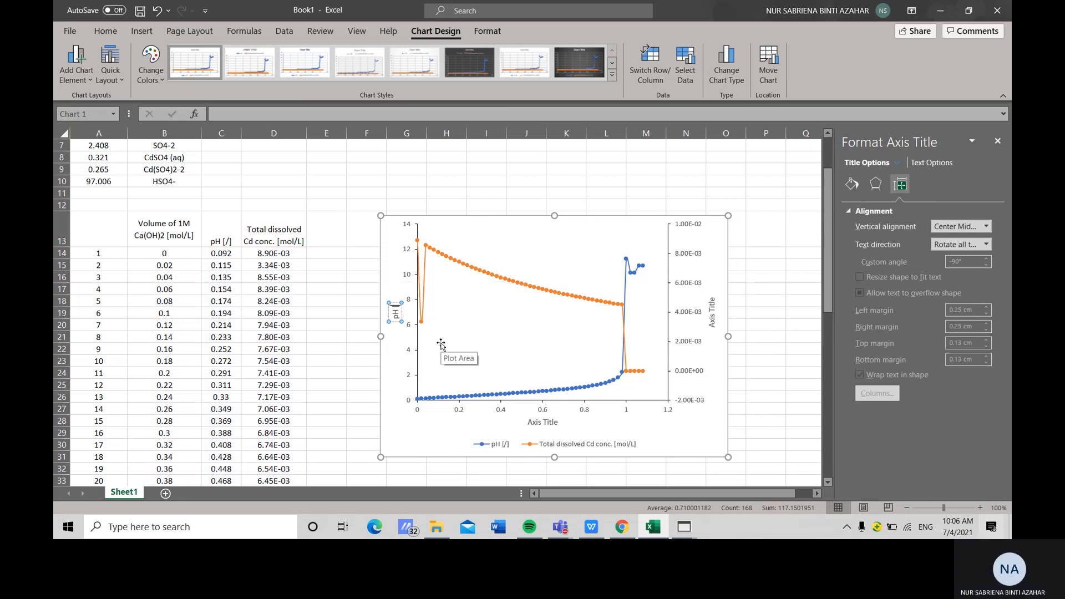
{"action": "type", "text": " [/]"}
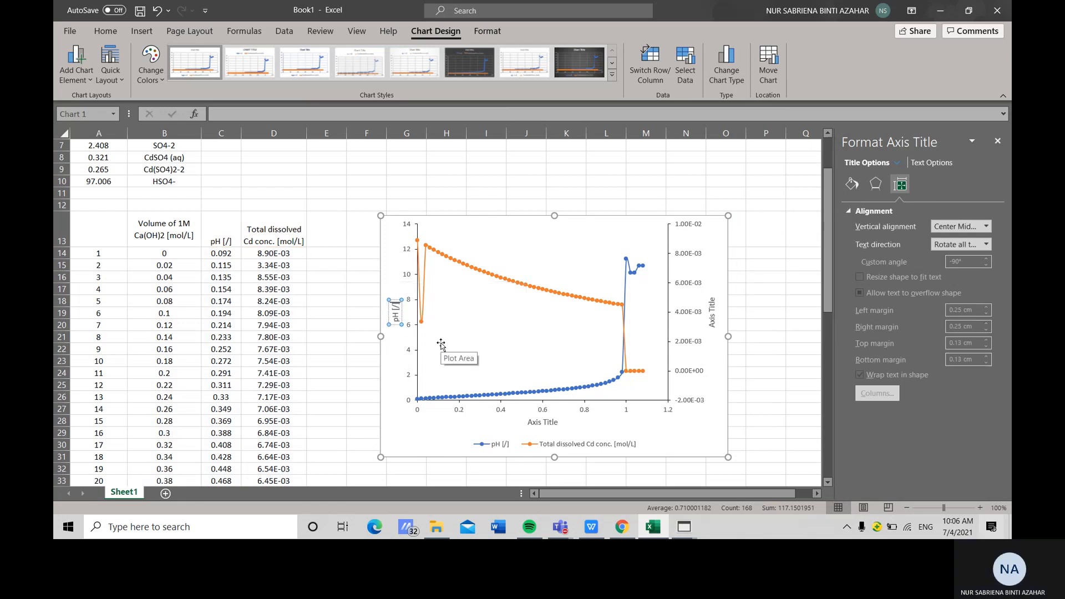
Title the horizontal axis "Volume of 1M Ca(OH)2 [mol/L]" by copying the header text from cell B13
{"action": "left_click", "coordinate": [546, 423]}
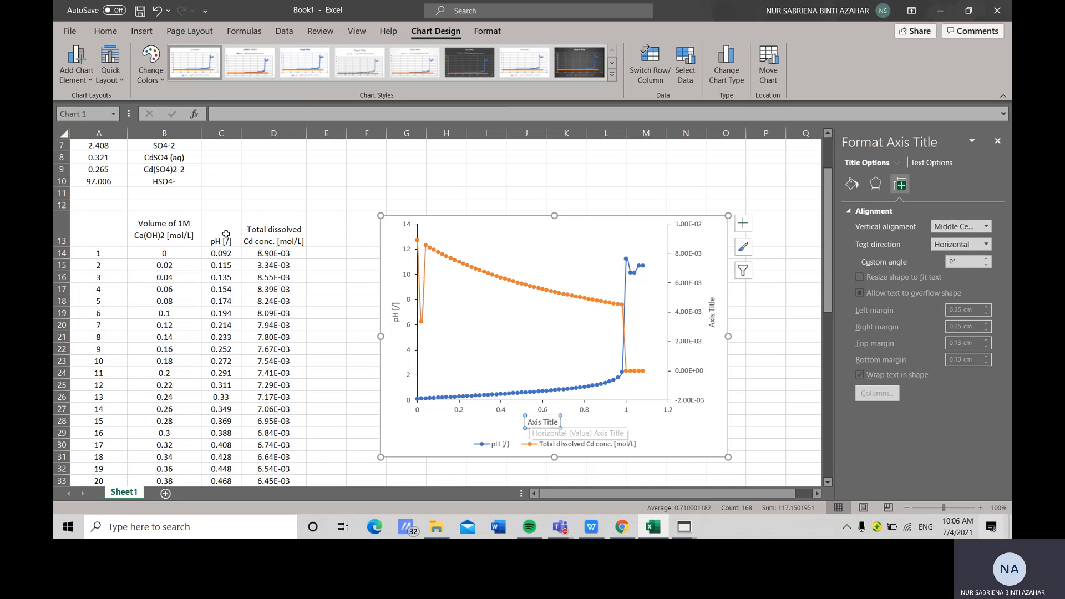
{"action": "left_click", "coordinate": [187, 237]}
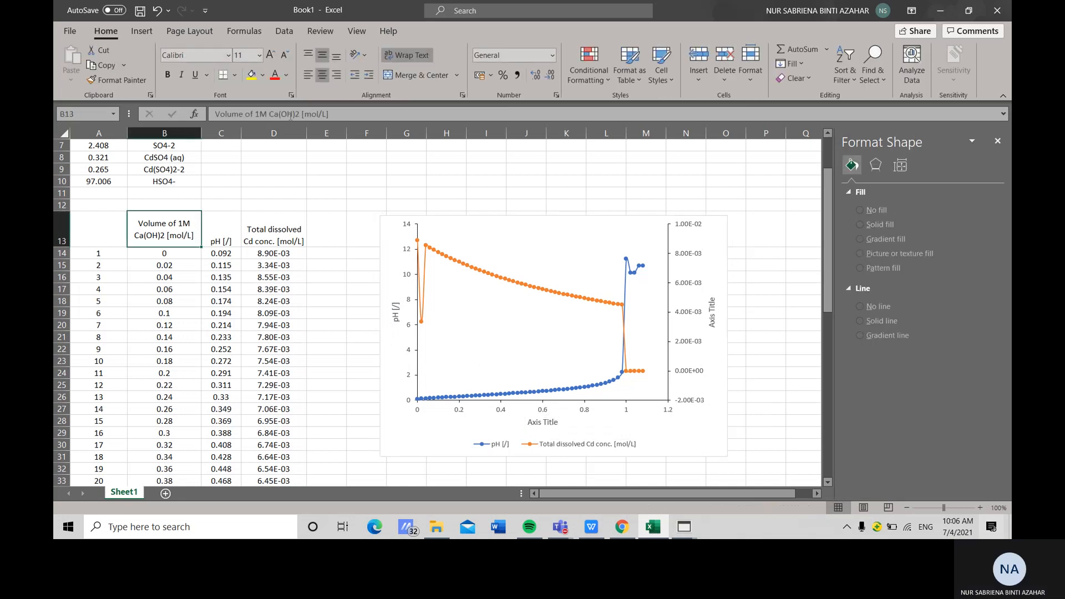
{"action": "left_click_drag", "start_coordinate": [338, 117], "coordinate": [214, 114]}
{"action": "key", "text": "ctrl+c"}
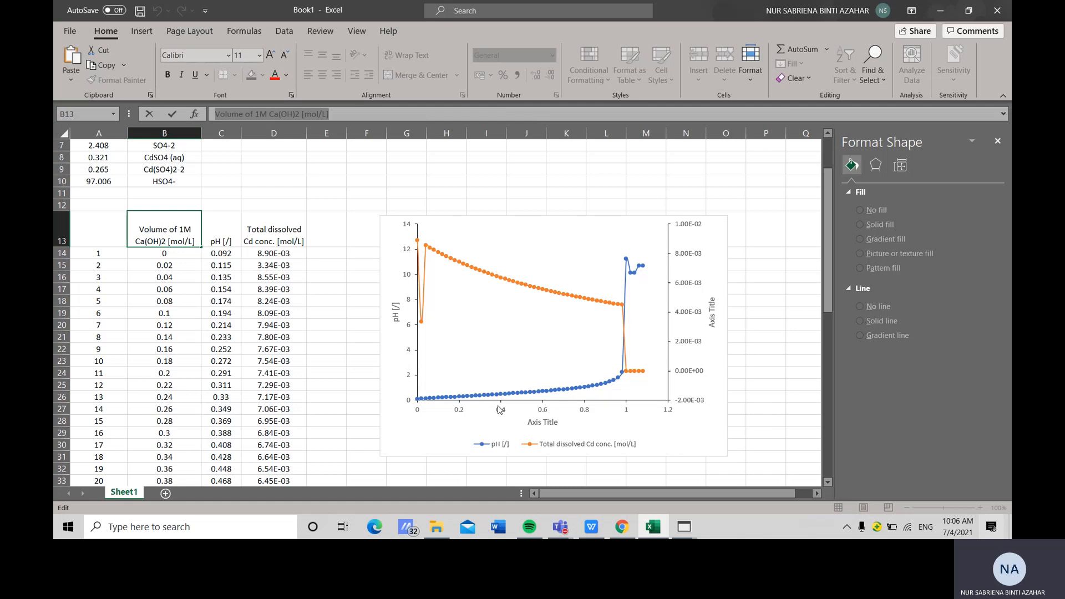
{"action": "left_click", "coordinate": [537, 423]}
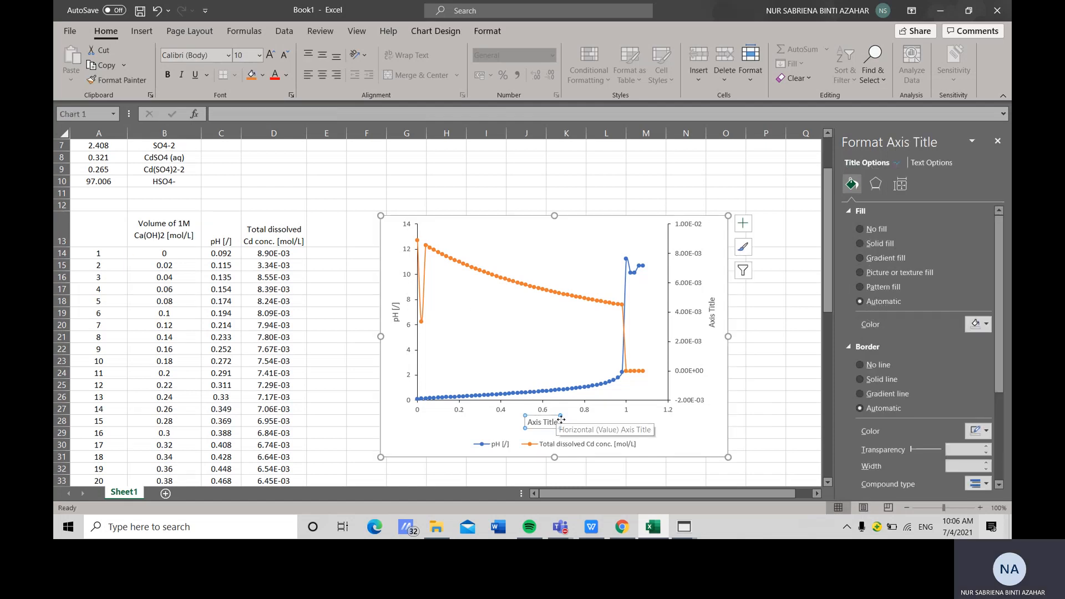
{"action": "left_click_drag", "start_coordinate": [559, 422], "coordinate": [522, 422]}
{"action": "key", "text": "ctrl+v"}
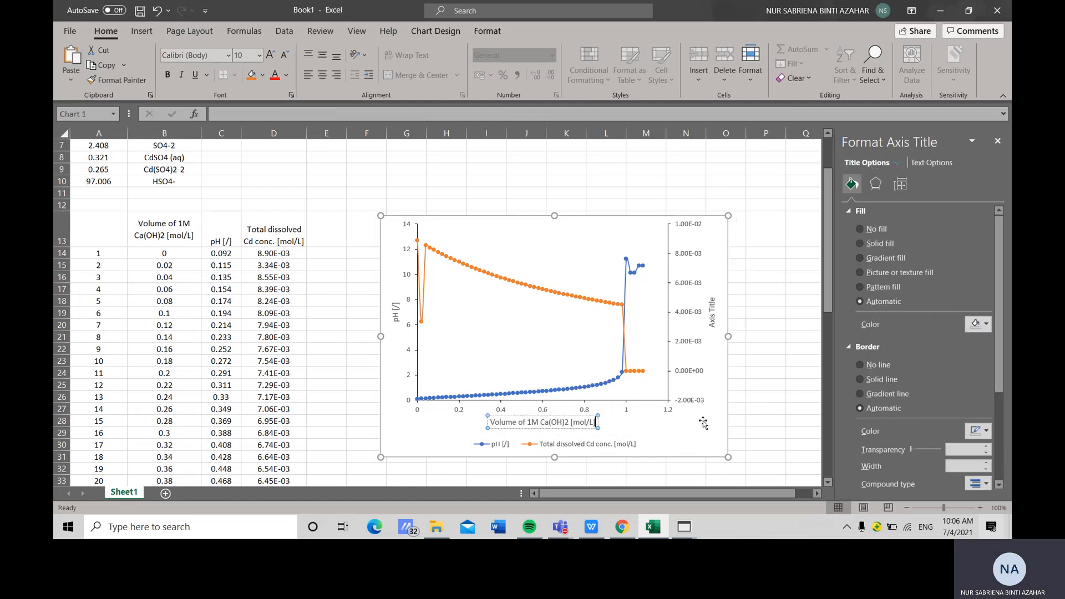
Title the secondary vertical axis "Total dissolved Cd conc. [mol/L]" by copying the header text from cell D13
{"action": "left_click", "coordinate": [274, 235]}
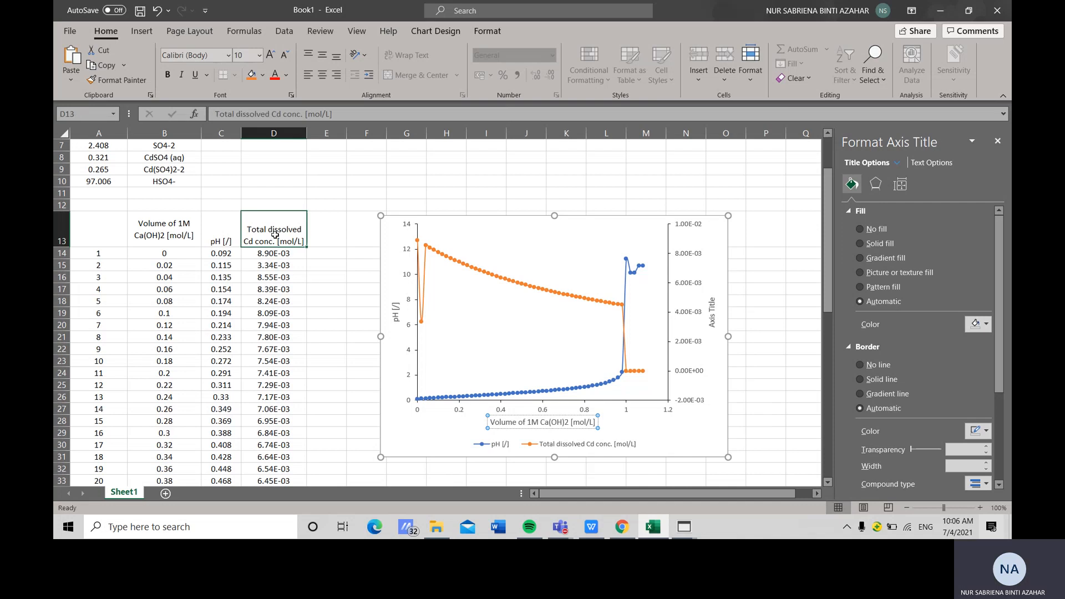
{"action": "left_click_drag", "start_coordinate": [335, 114], "coordinate": [214, 114]}
{"action": "key", "text": "ctrl+c"}
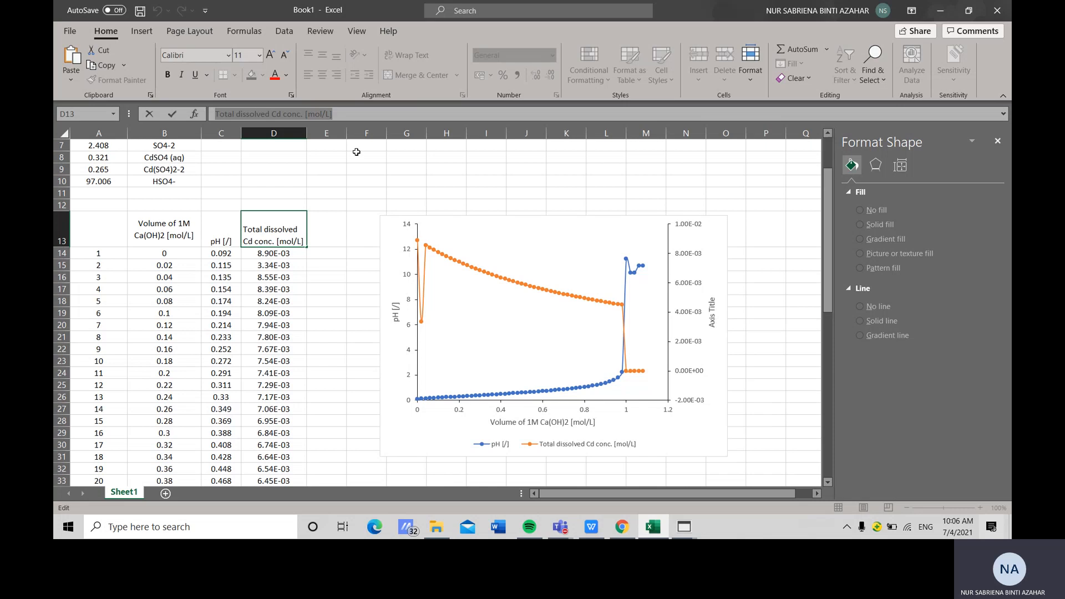
{"action": "left_click", "coordinate": [720, 314]}
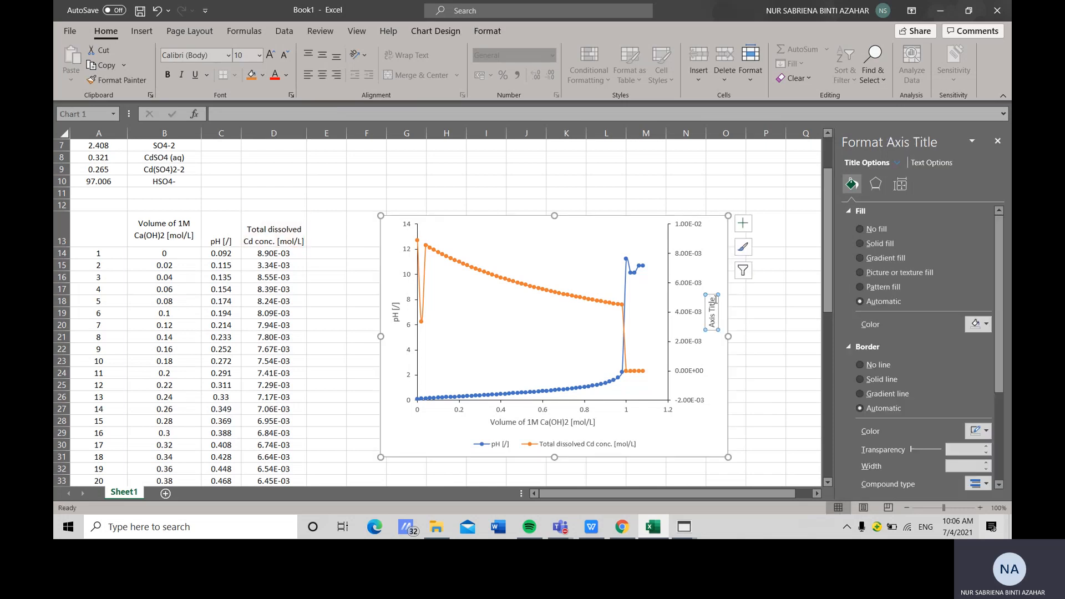
{"action": "key", "text": "ctrl+v"}
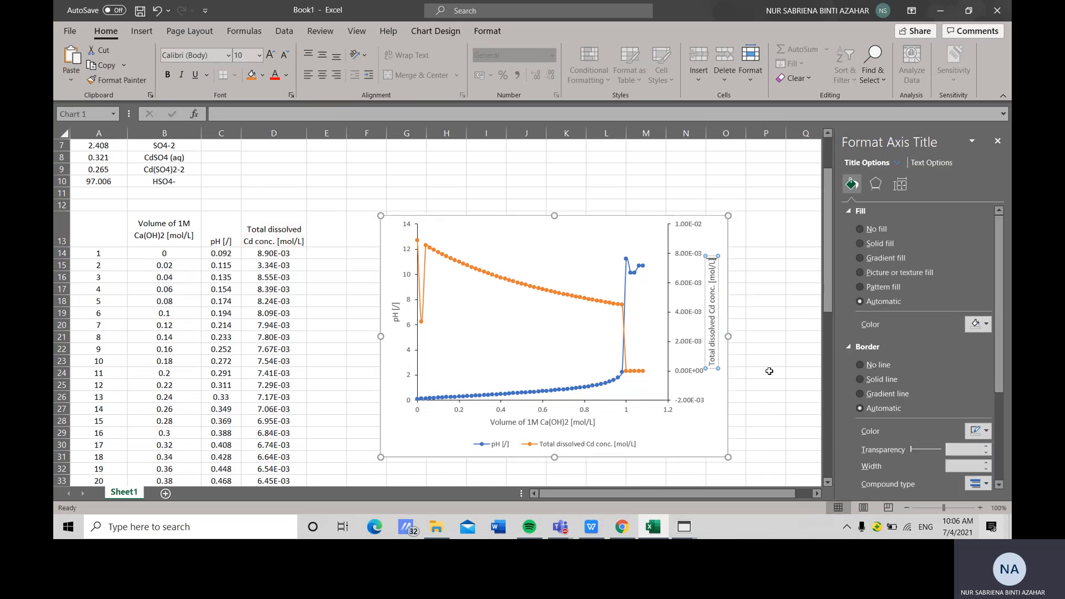
{"action": "left_click", "coordinate": [723, 448]}
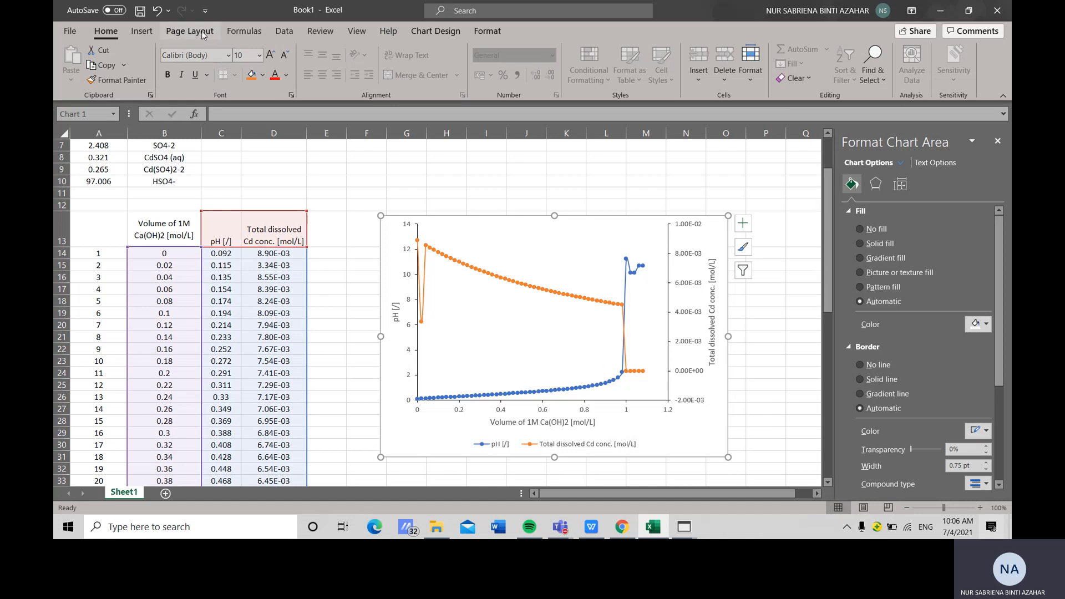
Insert a straight line across the chart at about pH 7, from the pH axis to about 1 mol/L volume
{"action": "left_click", "coordinate": [142, 32]}
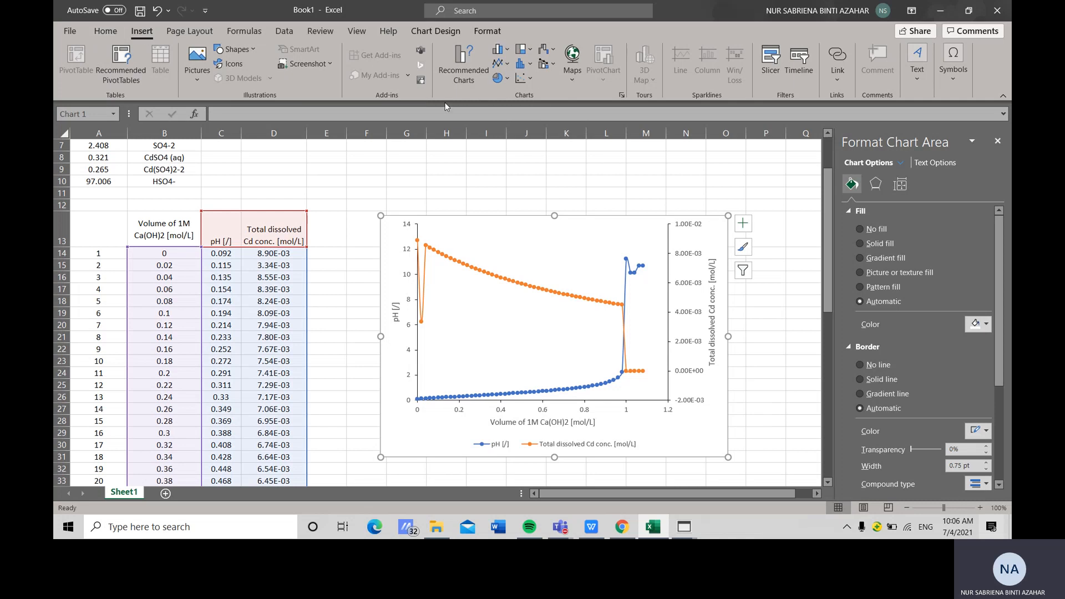
{"action": "left_click", "coordinate": [234, 49]}
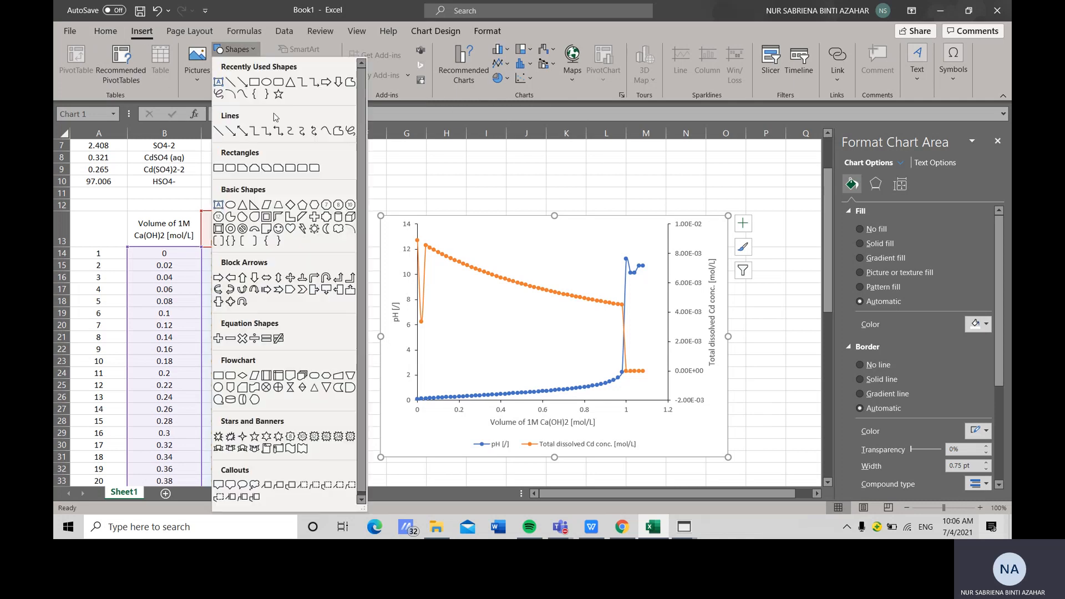
{"action": "left_click", "coordinate": [241, 93]}
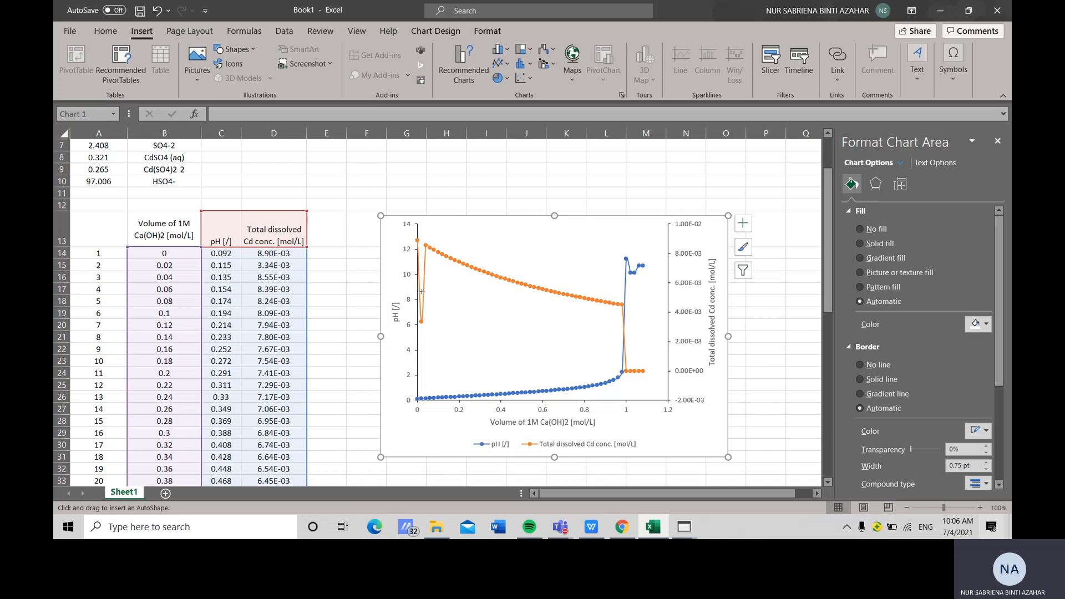
{"action": "left_click_drag", "start_coordinate": [417, 313], "coordinate": [625, 315]}
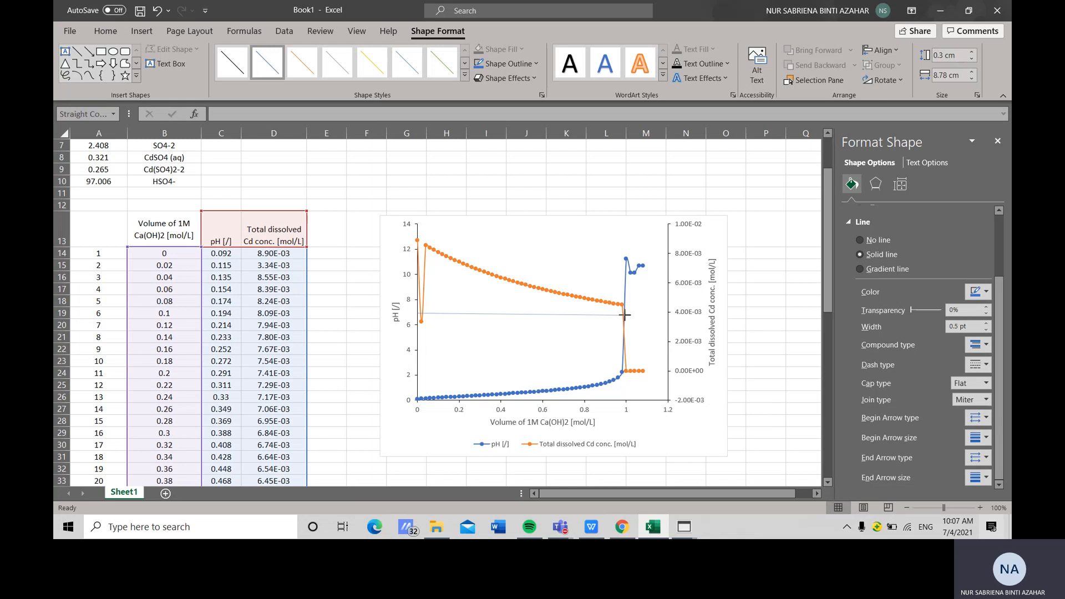
{"action": "left_click_drag", "start_coordinate": [625, 315], "coordinate": [626, 314]}
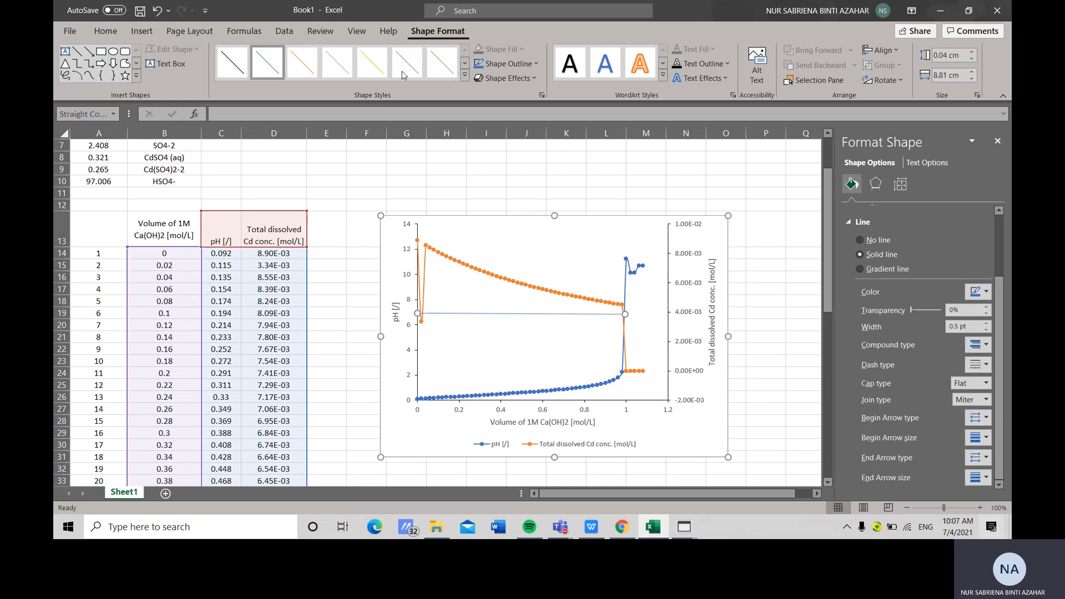
Style the line as a red dashed line with a weight of 1½ pt
{"action": "left_click", "coordinate": [532, 64]}
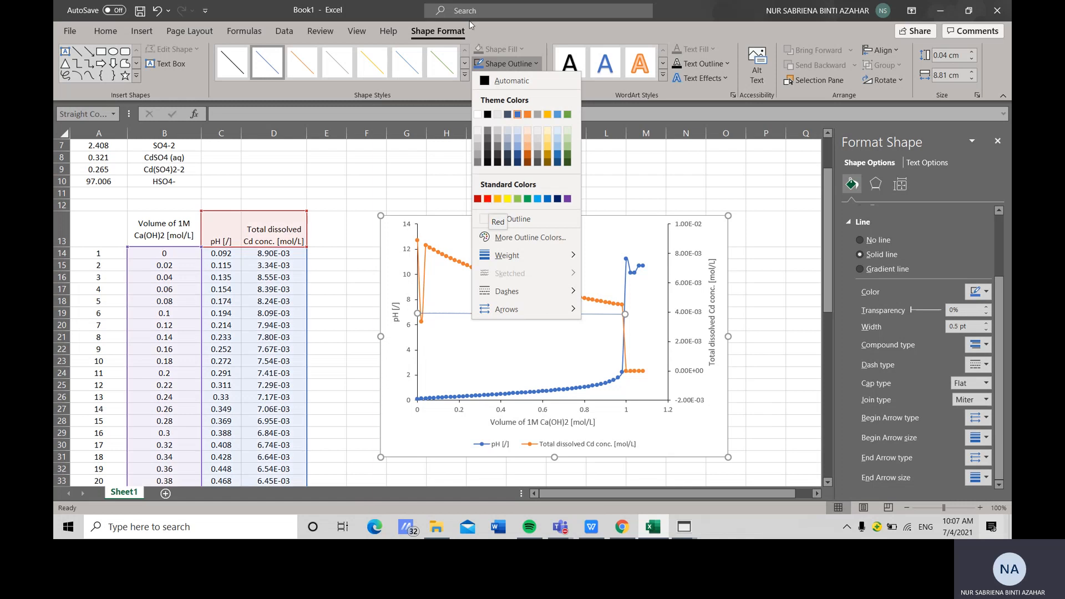
{"action": "left_click", "coordinate": [465, 77]}
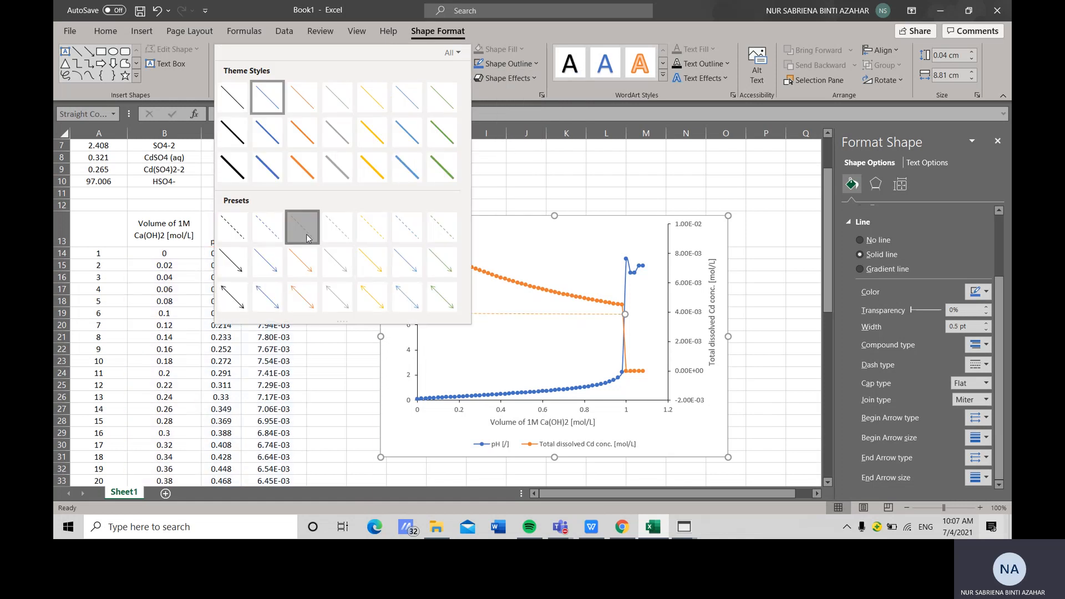
{"action": "left_click", "coordinate": [303, 228]}
{"action": "left_click", "coordinate": [533, 64]}
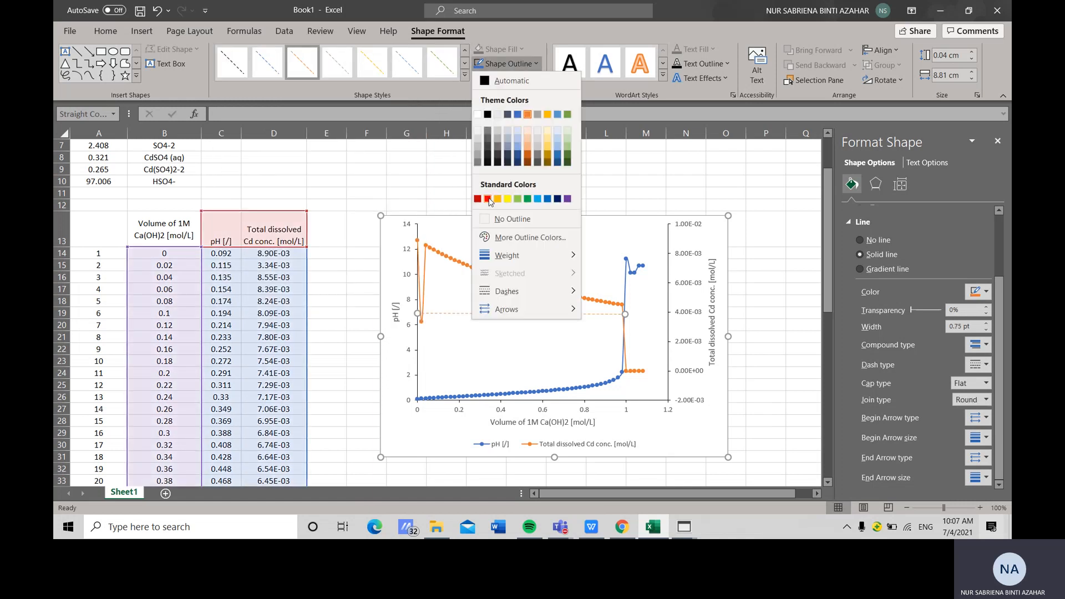
{"action": "left_click", "coordinate": [489, 229]}
{"action": "left_click", "coordinate": [508, 78]}
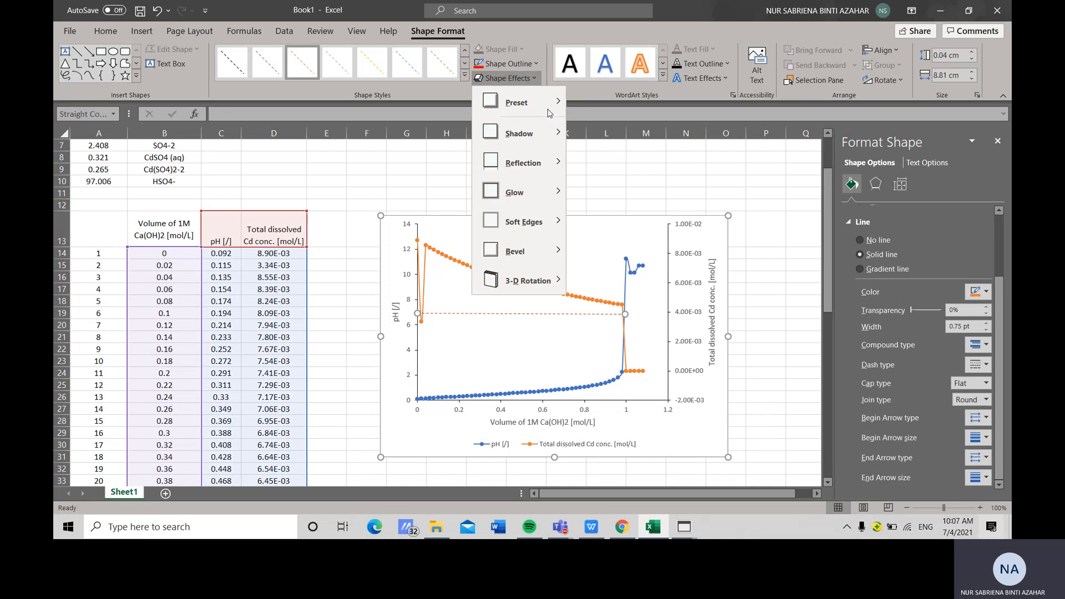
{"action": "left_click", "coordinate": [507, 64]}
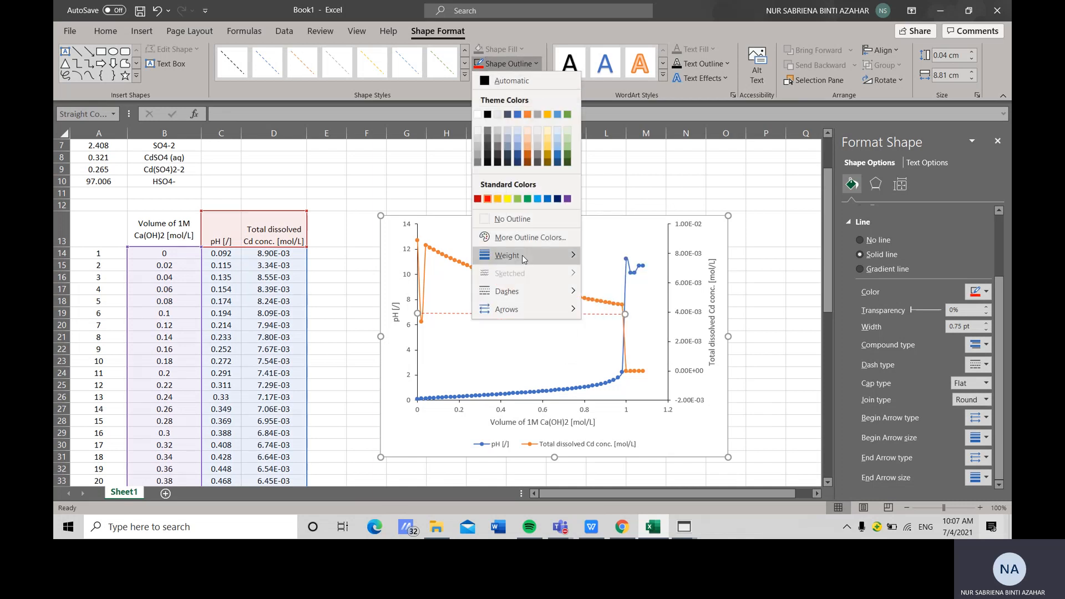
{"action": "mouse_move", "coordinate": [525, 258]}
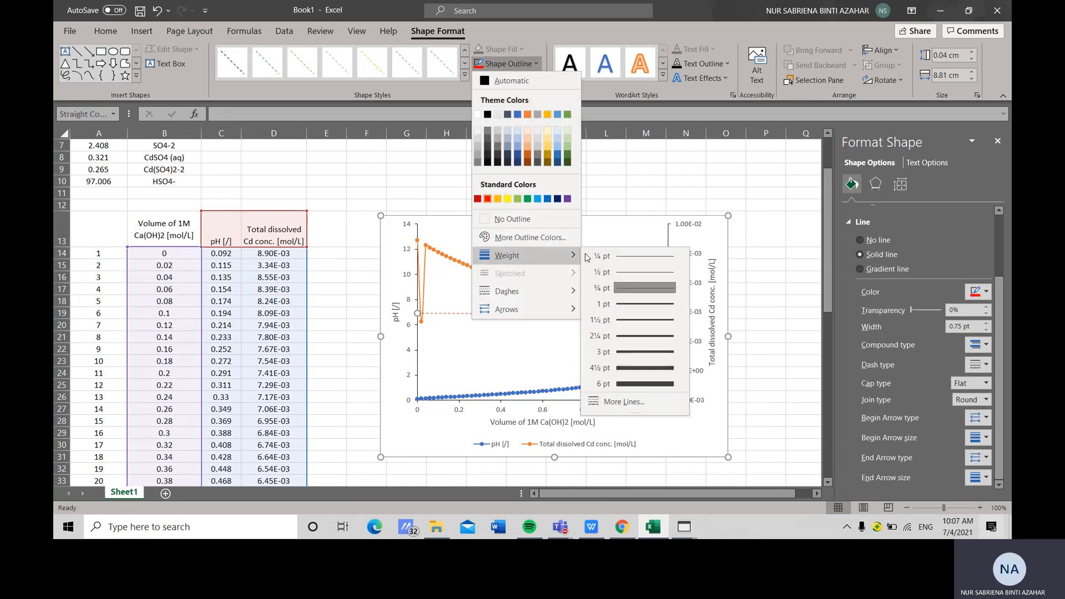
{"action": "left_click", "coordinate": [629, 319]}
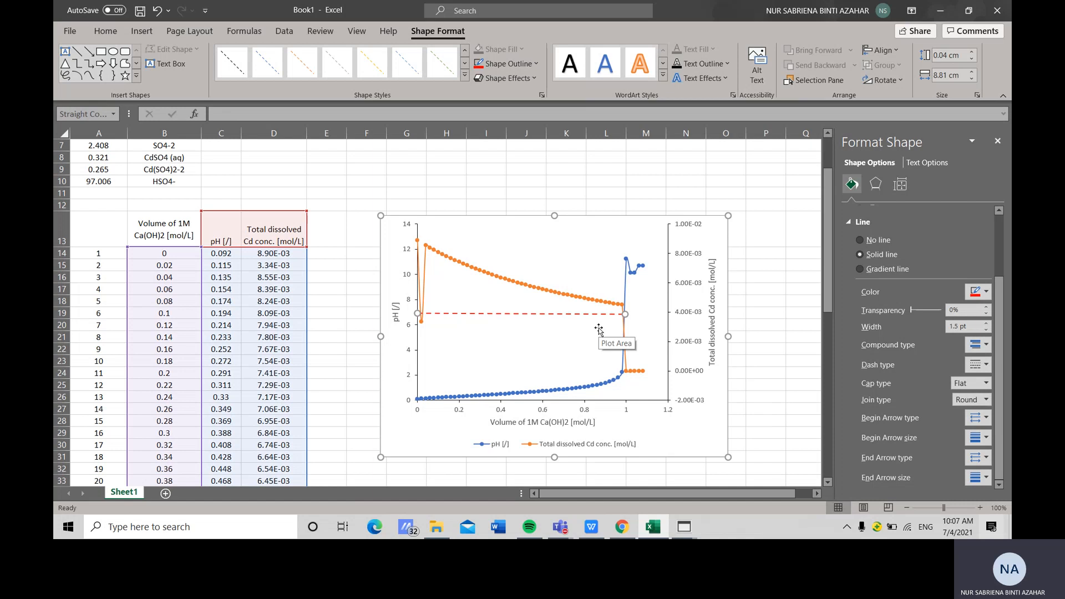
Paste a copy of the dashed line and reshape it into a vertical line at 1 mol/L from the horizontal axis up to the pH 7 line
{"action": "key", "text": "ctrl+v"}
{"action": "left_click_drag", "start_coordinate": [561, 224], "coordinate": [601, 336]}
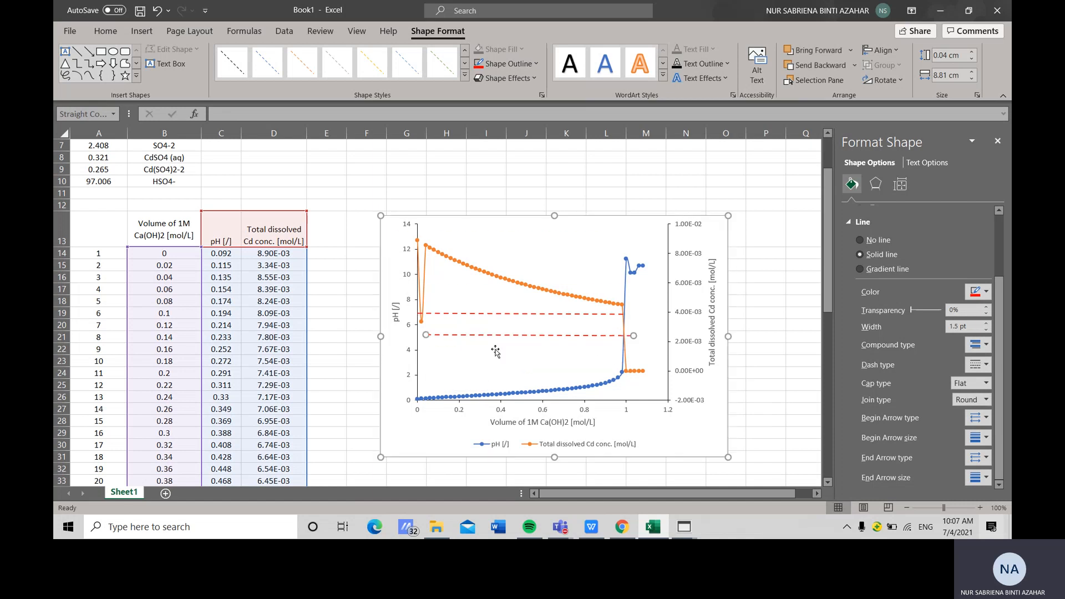
{"action": "left_click_drag", "start_coordinate": [421, 338], "coordinate": [494, 348]}
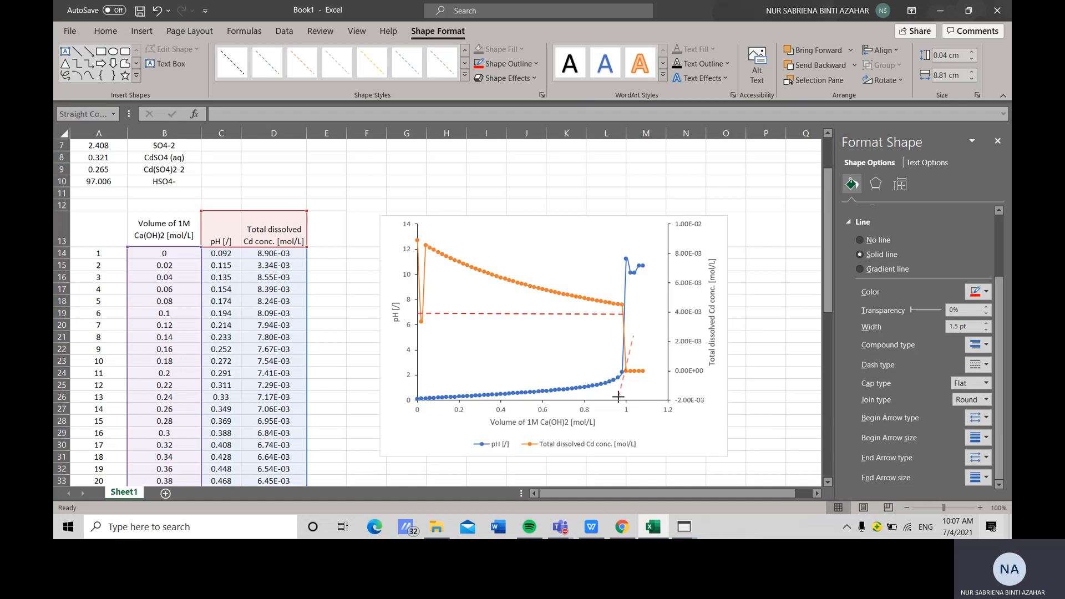
{"action": "left_click_drag", "start_coordinate": [618, 397], "coordinate": [618, 397]}
{"action": "left_click_drag", "start_coordinate": [633, 337], "coordinate": [623, 314]}
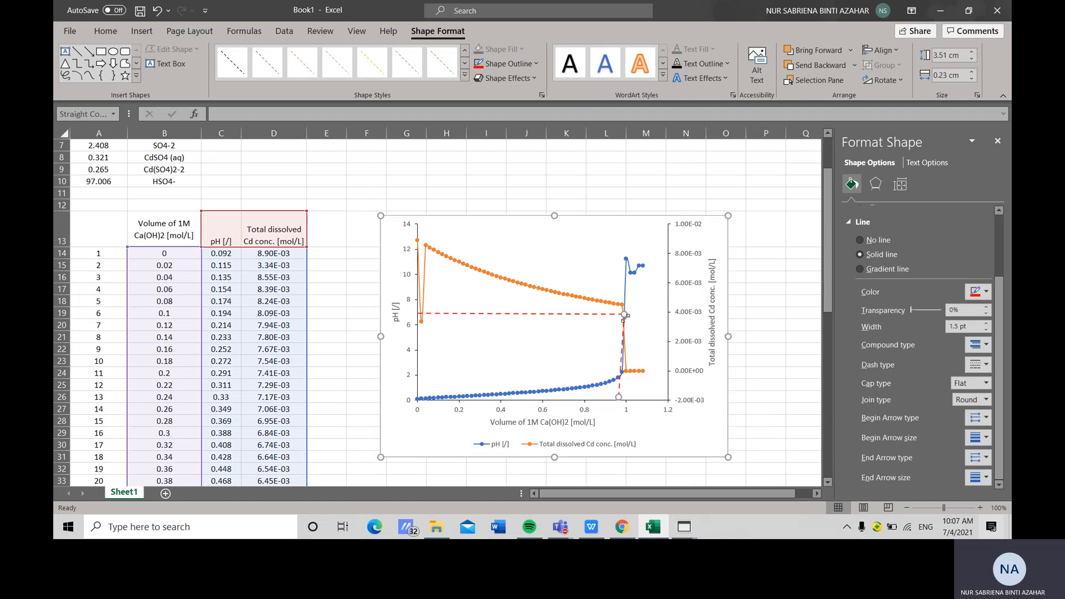
{"action": "left_click_drag", "start_coordinate": [619, 397], "coordinate": [624, 400]}
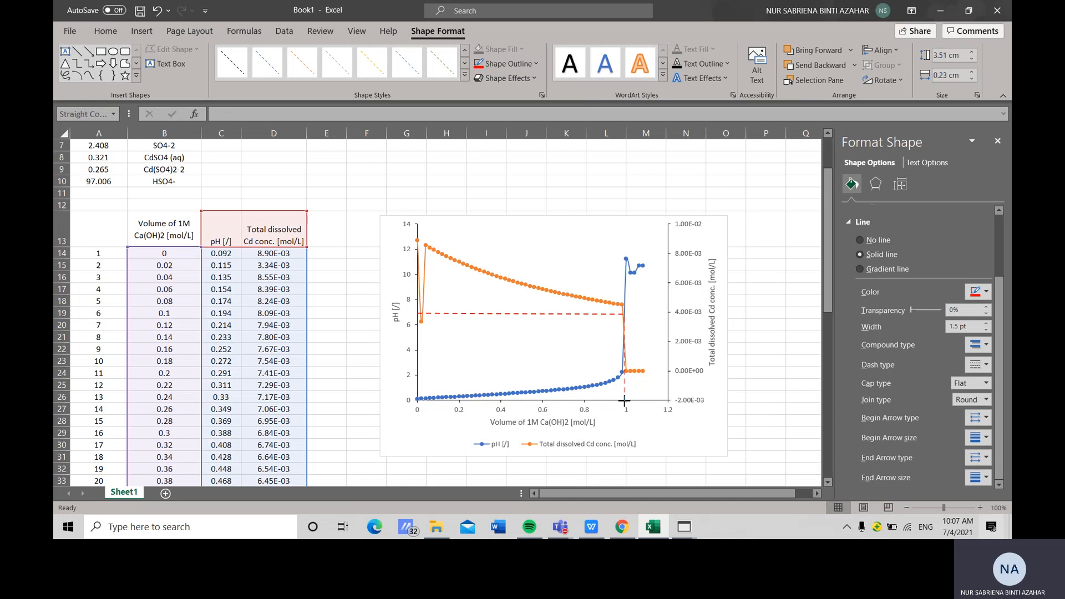
{"action": "left_click_drag", "start_coordinate": [624, 399], "coordinate": [624, 400]}
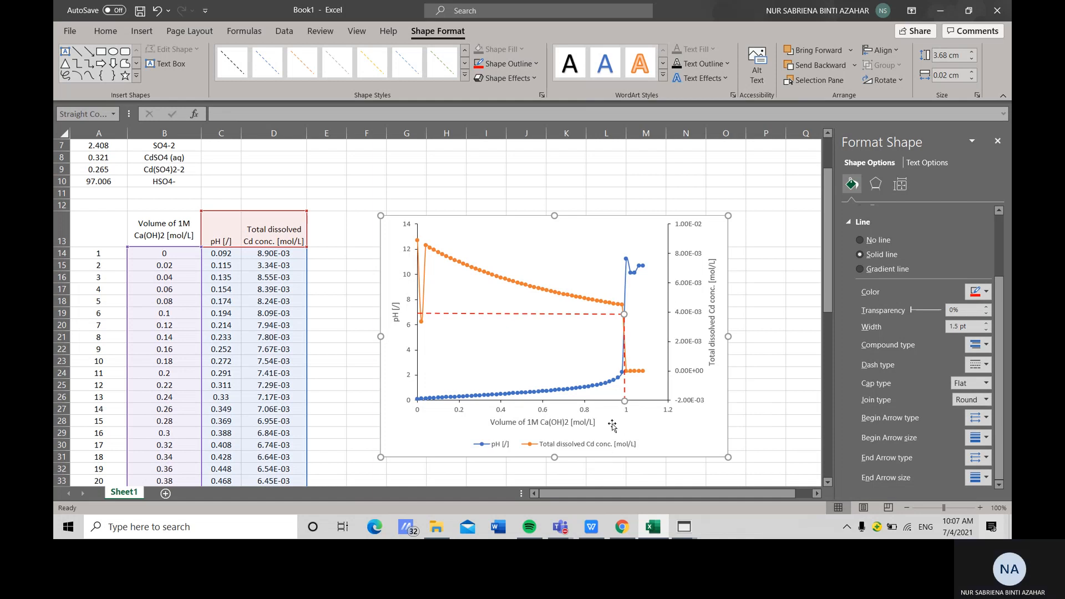
Remove the connecting lines from both the Cd and pH data series, leaving only markers
{"action": "scroll", "coordinate": [644, 336], "scroll_direction": "down", "scroll_amount": 1}
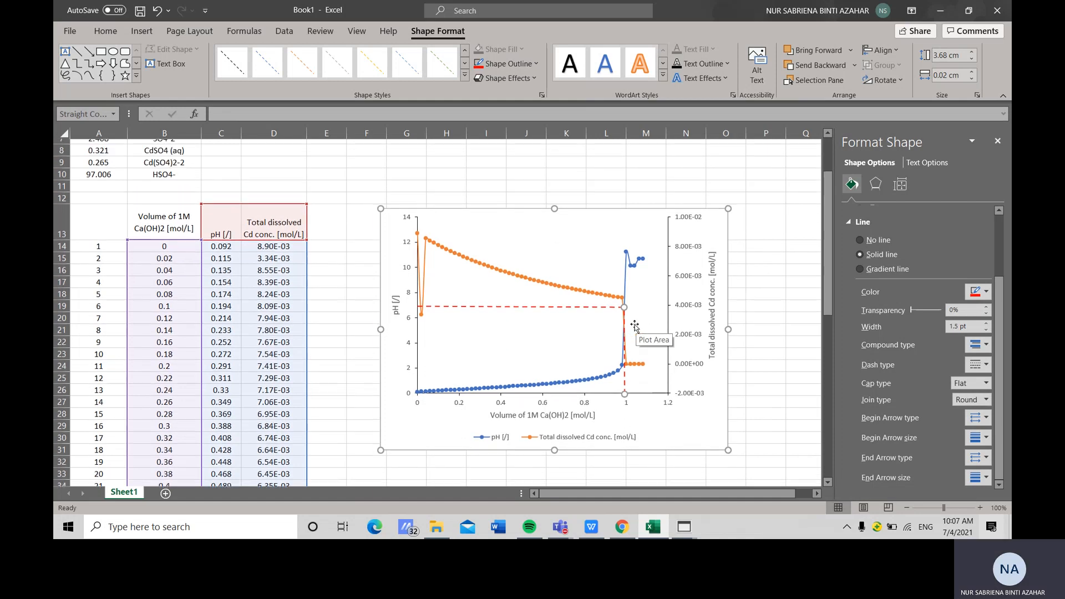
{"action": "scroll", "coordinate": [644, 335], "scroll_direction": "up", "scroll_amount": 1}
{"action": "left_click", "coordinate": [423, 268]}
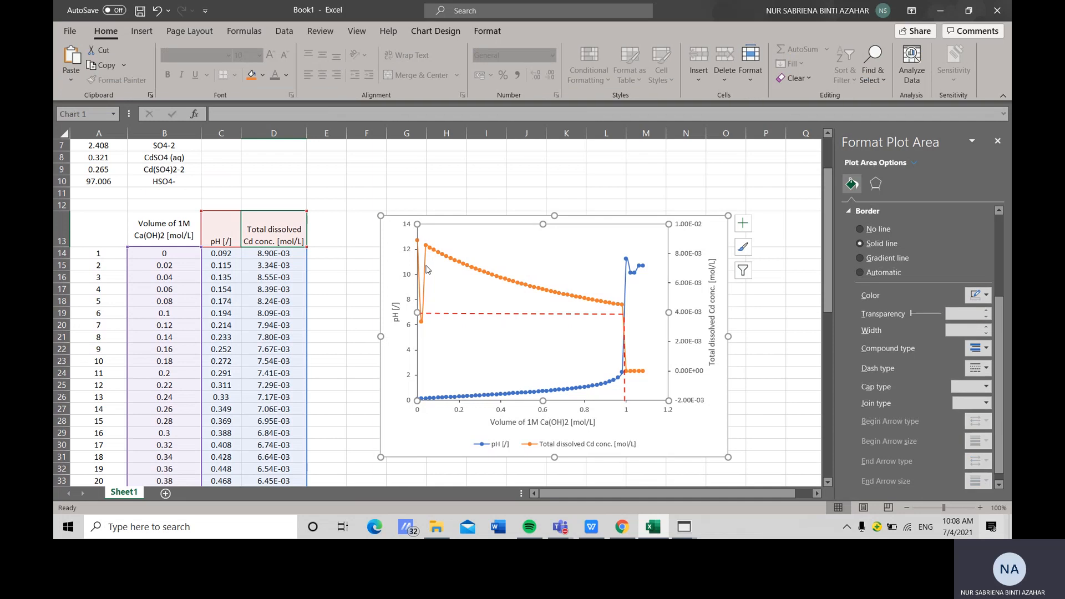
{"action": "left_click", "coordinate": [426, 268]}
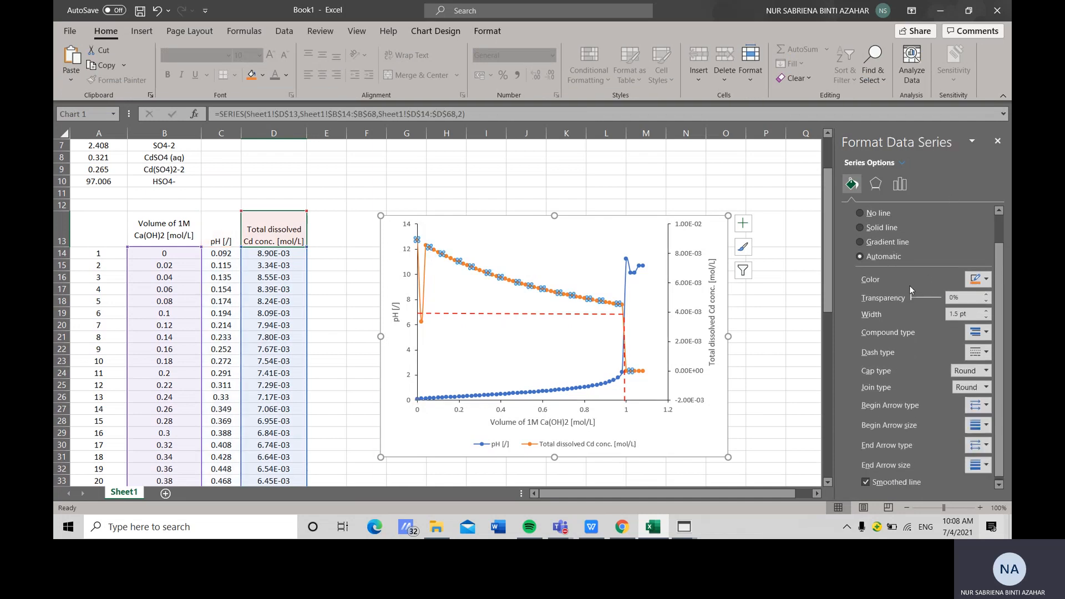
{"action": "left_click", "coordinate": [862, 213]}
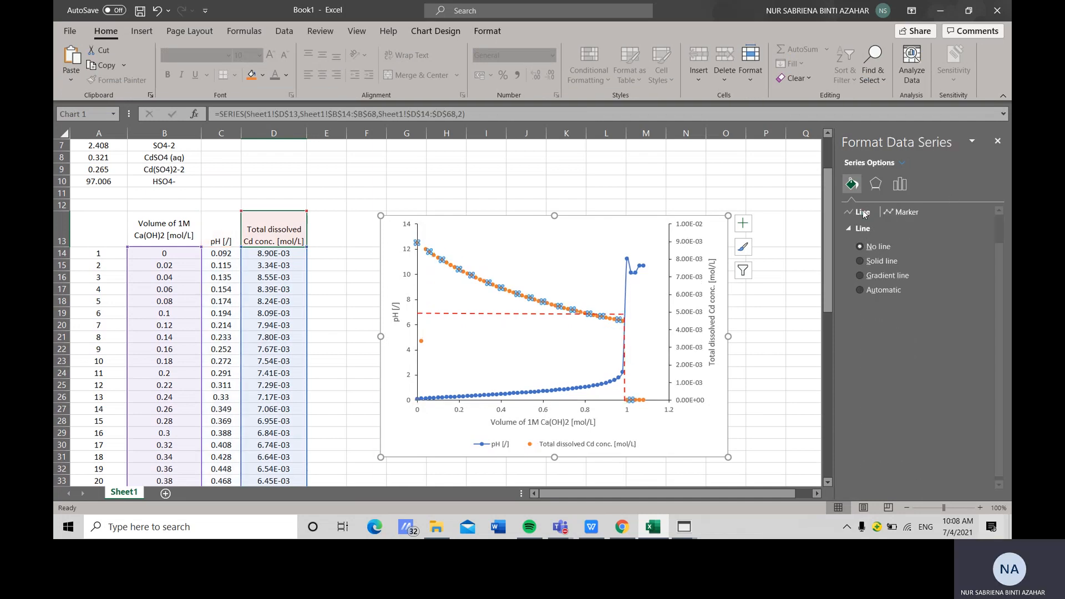
{"action": "left_click", "coordinate": [628, 273]}
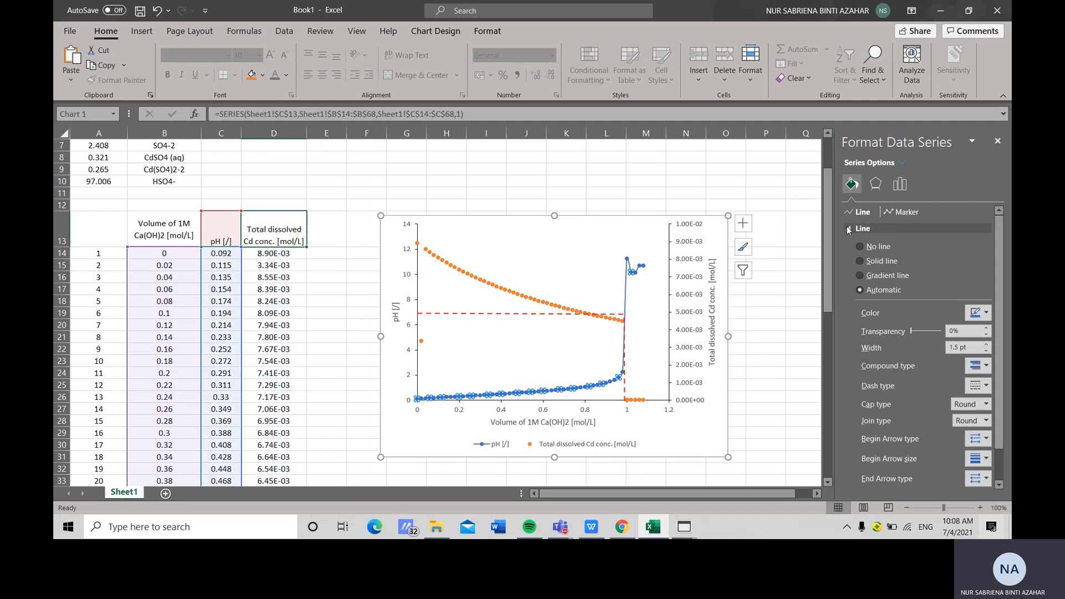
{"action": "left_click", "coordinate": [860, 247]}
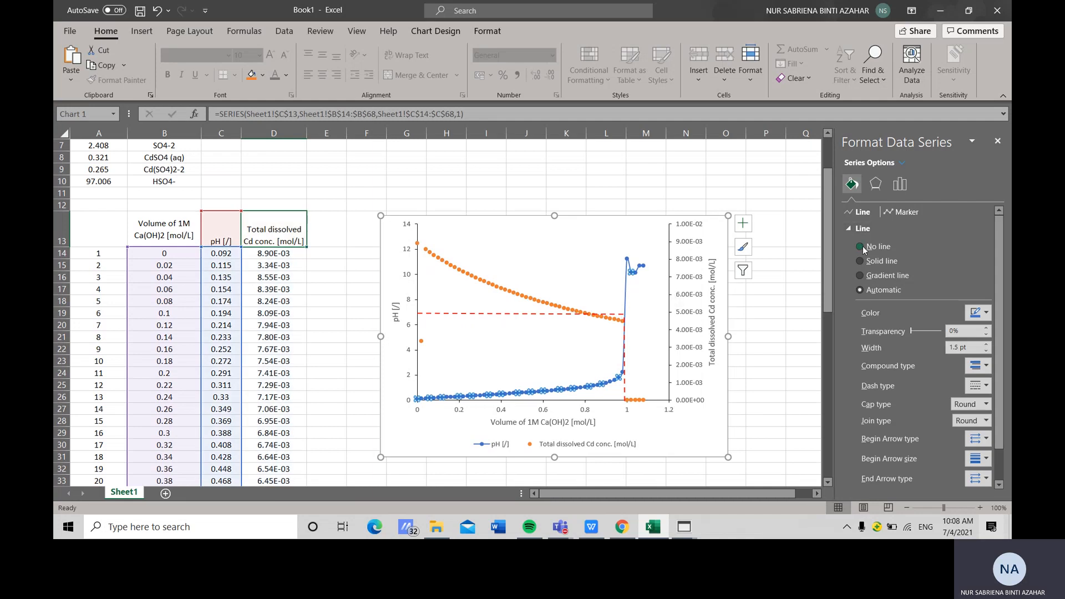
Review the lab task instructions in the presentation slide
{"action": "left_click", "coordinate": [650, 319]}
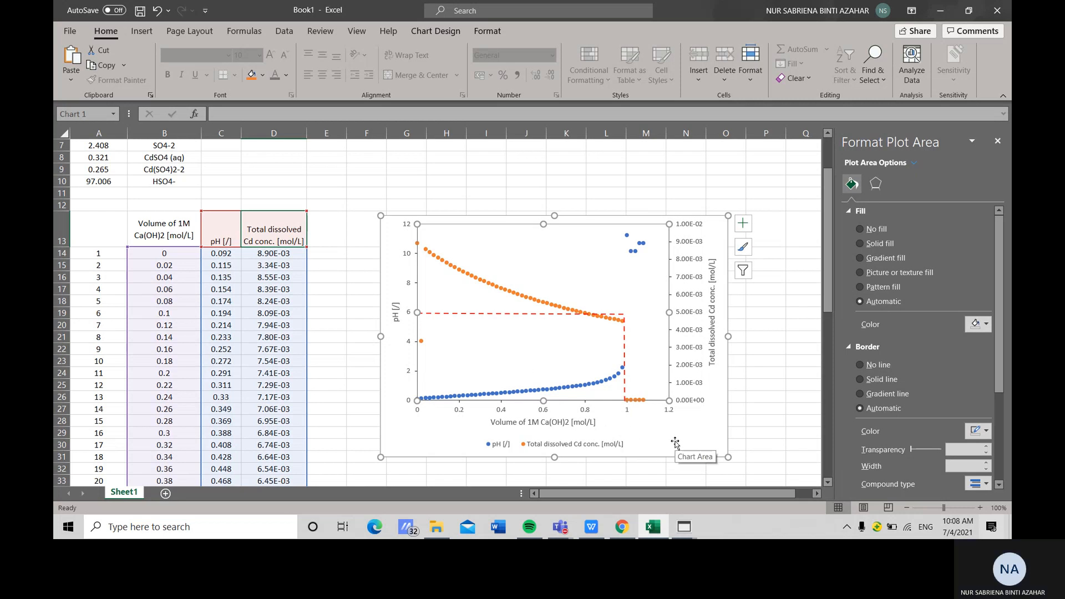
{"action": "scroll", "coordinate": [649, 379], "scroll_direction": "down", "scroll_amount": 1}
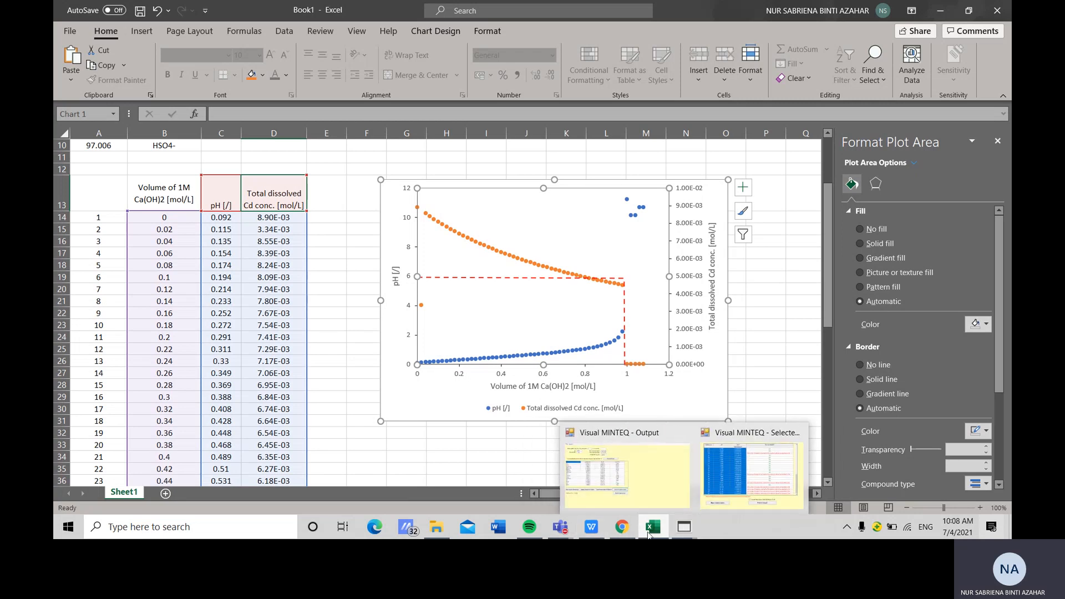
{"action": "left_click", "coordinate": [593, 531]}
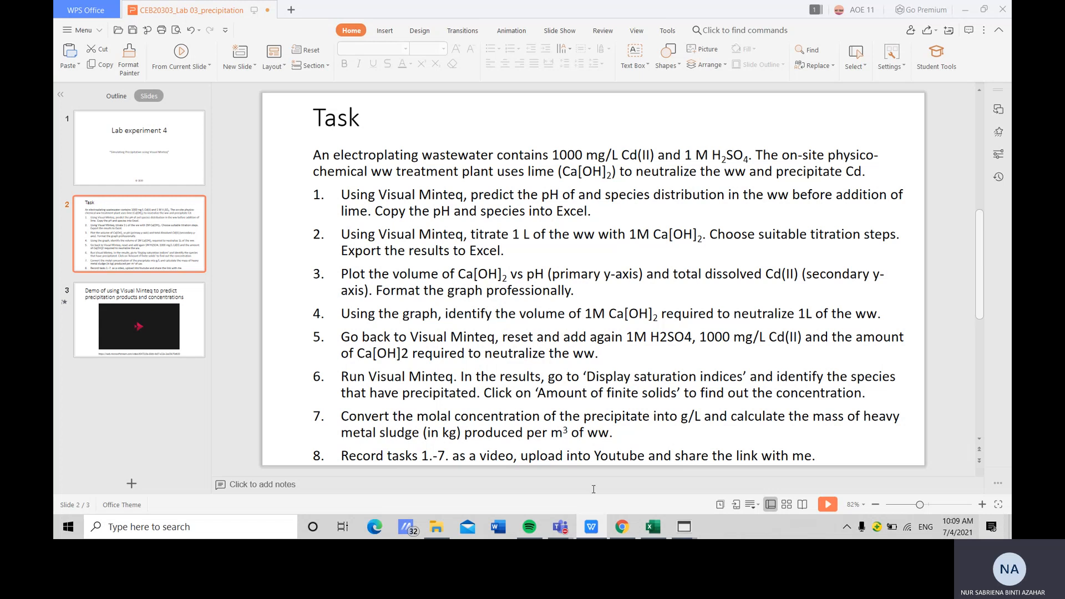
{"action": "mouse_move", "coordinate": [688, 532]}
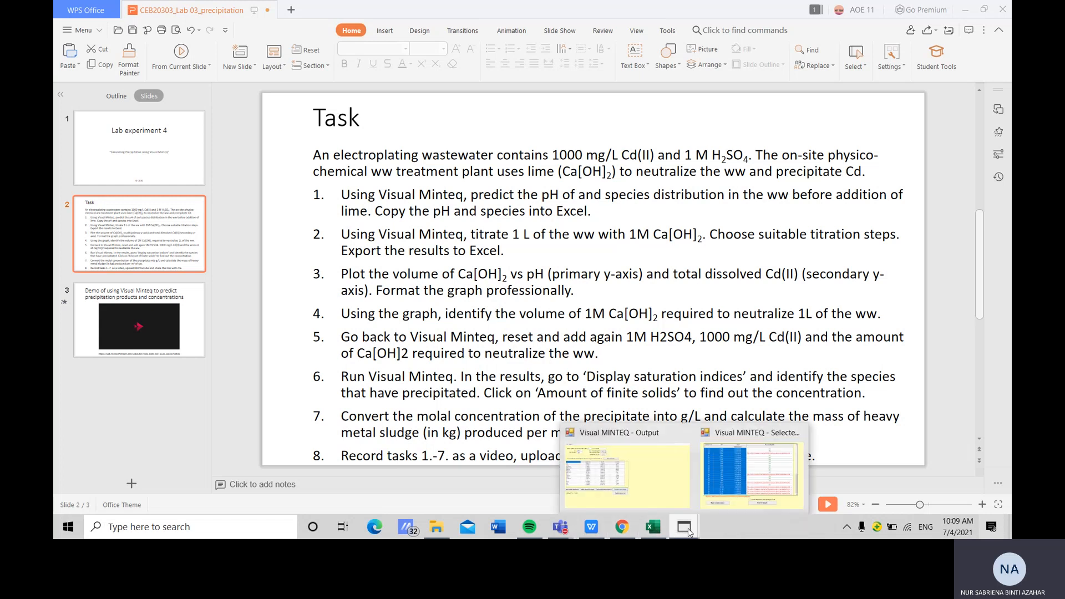
Close the Visual MINTEQ sweep results, return to the input menu and reset all inputs
{"action": "left_click", "coordinate": [727, 481]}
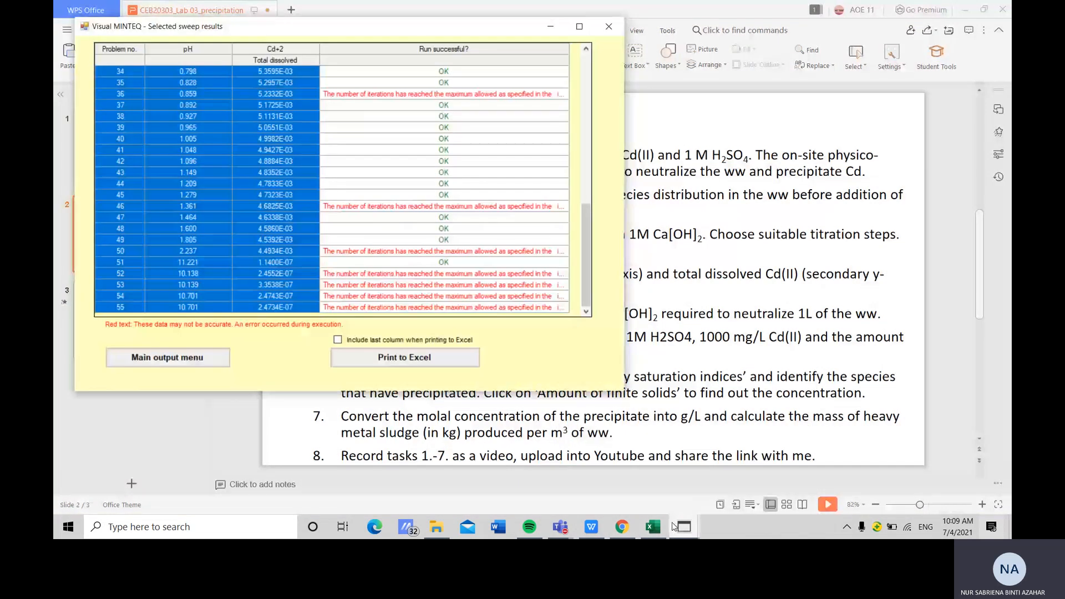
{"action": "mouse_move", "coordinate": [680, 528]}
{"action": "left_click", "coordinate": [654, 465]}
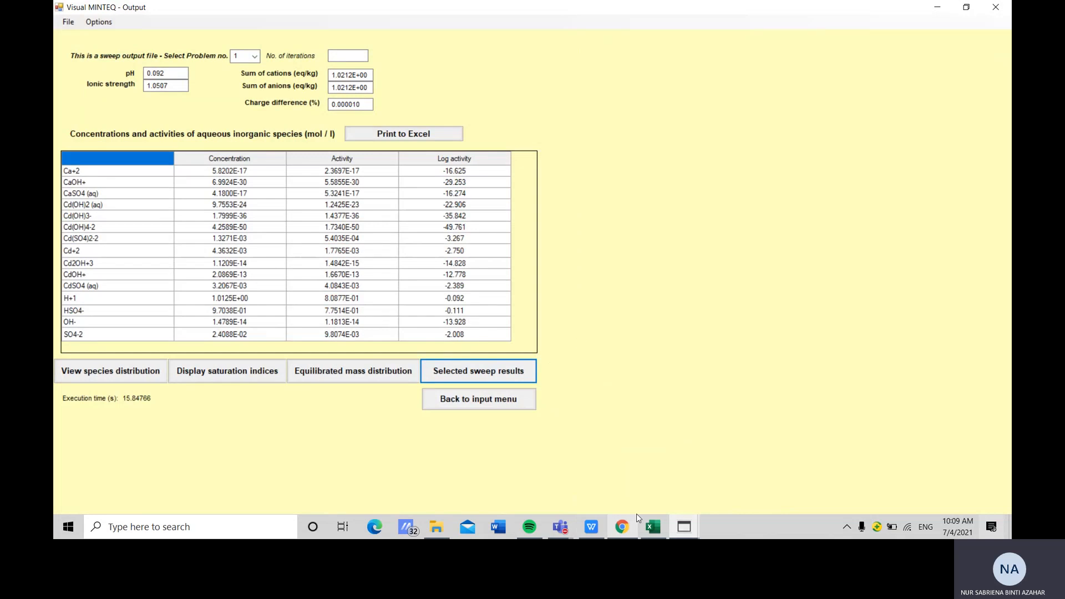
{"action": "left_click", "coordinate": [724, 460]}
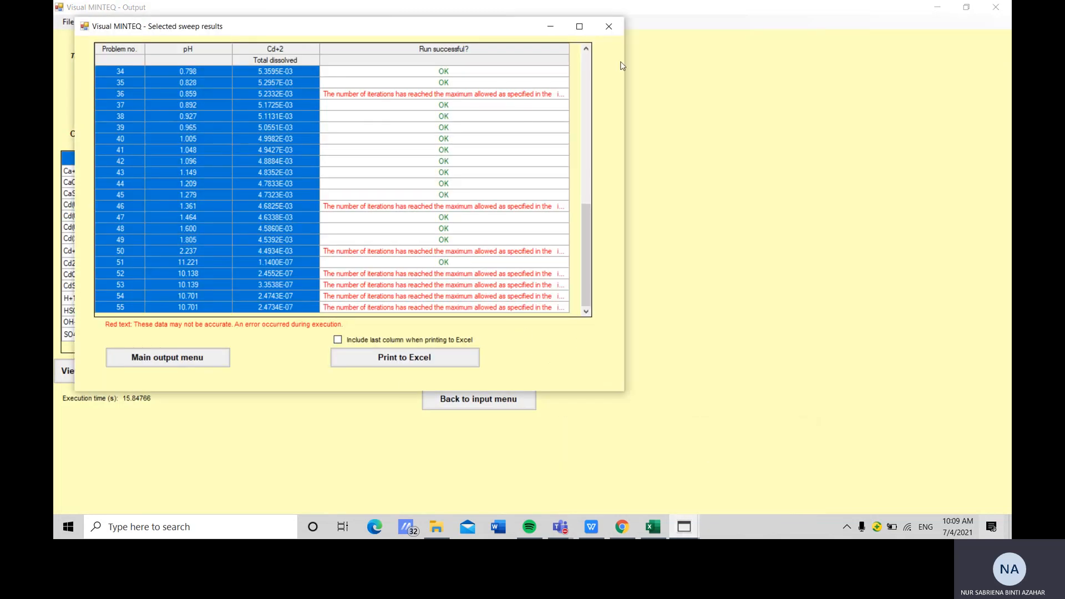
{"action": "left_click", "coordinate": [604, 32]}
{"action": "left_click", "coordinate": [481, 399]}
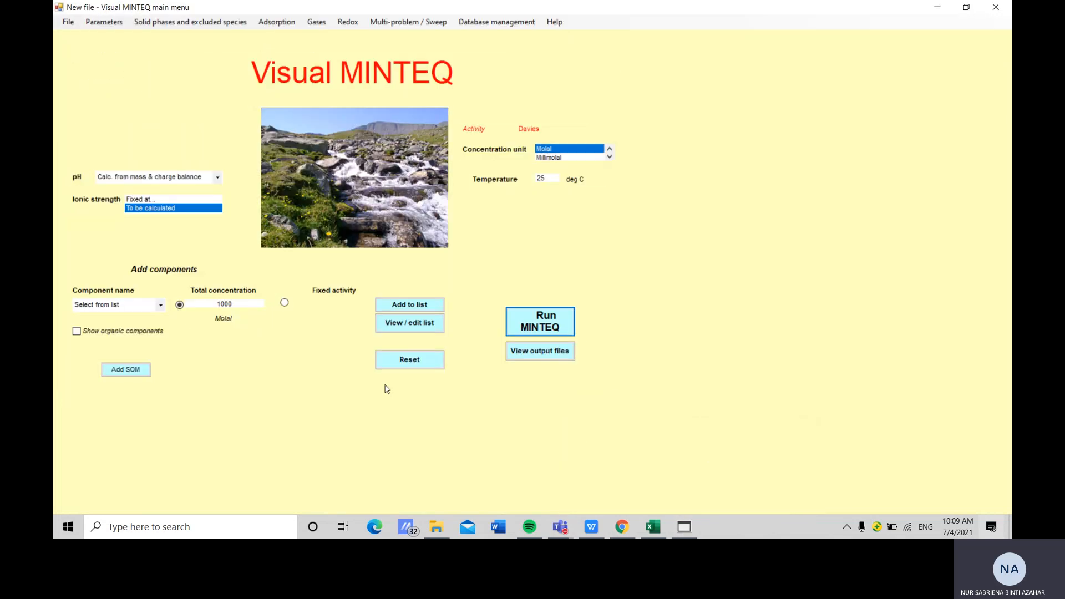
{"action": "left_click", "coordinate": [404, 357]}
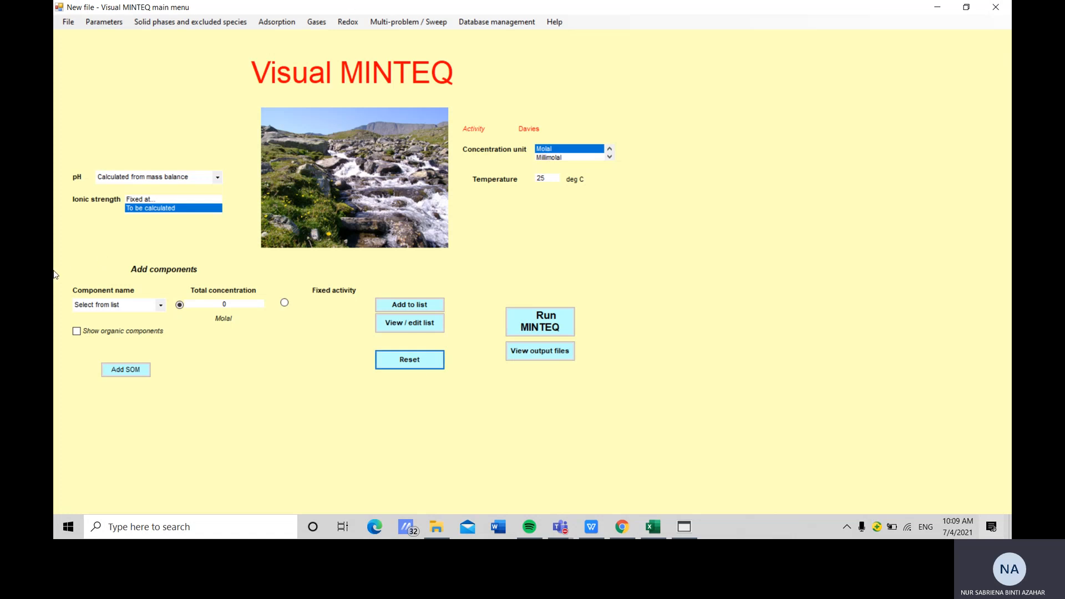
Add component H+1 with a total concentration of 2 molal to the list
{"action": "left_click", "coordinate": [160, 306]}
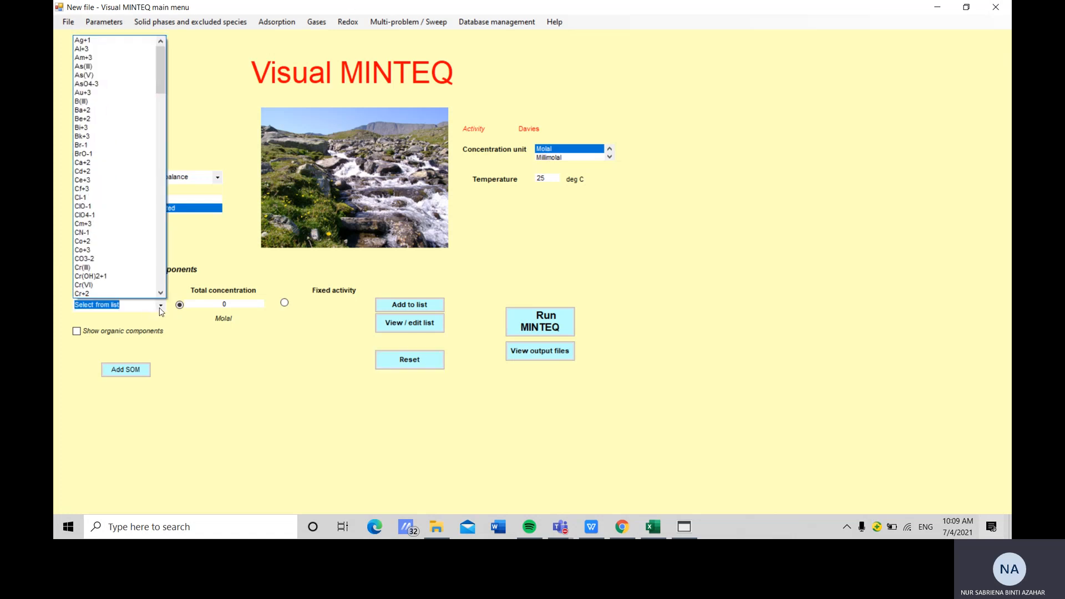
{"action": "type", "text": "h"}
{"action": "left_click", "coordinate": [111, 40]}
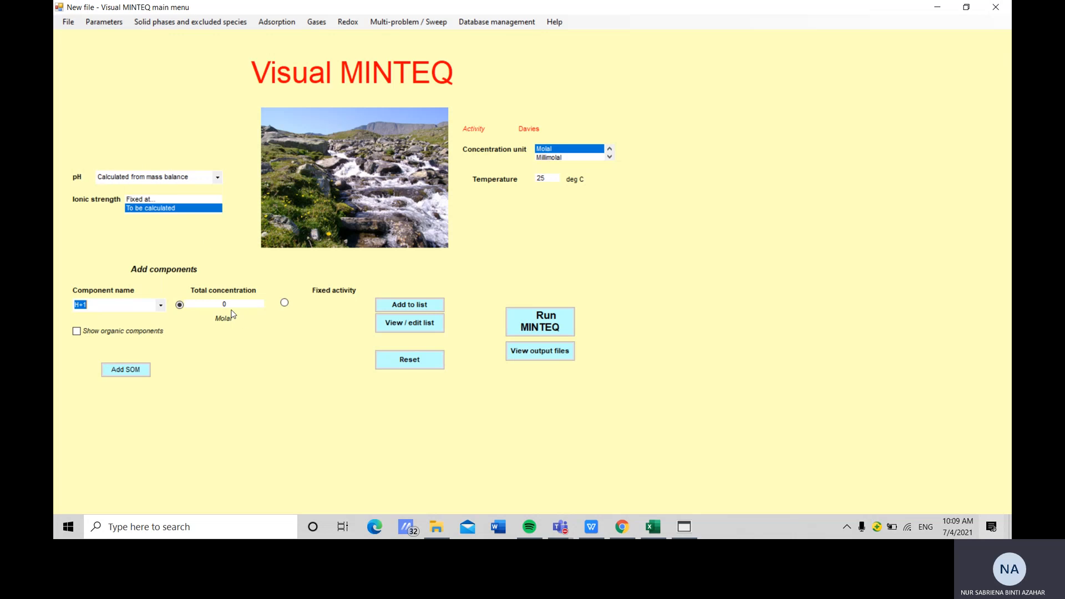
{"action": "left_click", "coordinate": [235, 303]}
{"action": "type", "text": "2"}
{"action": "left_click", "coordinate": [423, 304]}
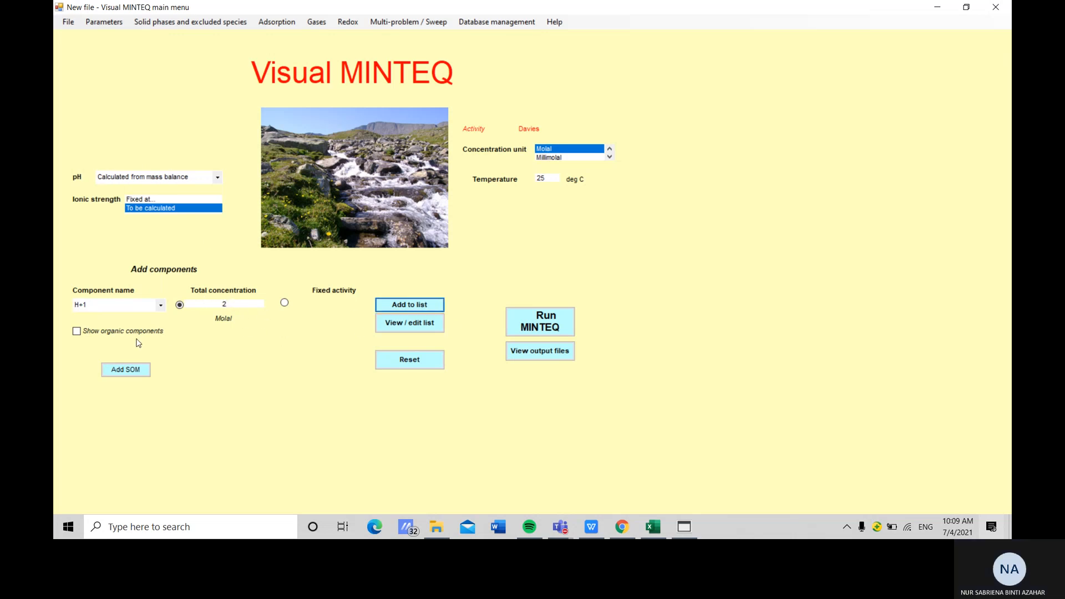
Add component SO4-2 with a total concentration of 1 molal to the list
{"action": "left_click", "coordinate": [159, 306]}
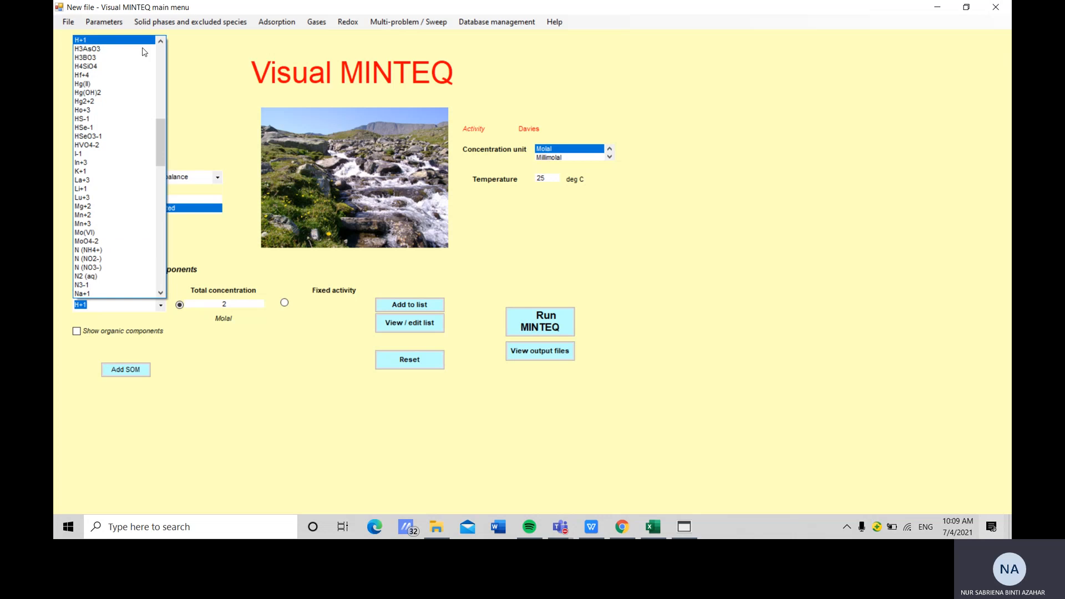
{"action": "type", "text": "s"}
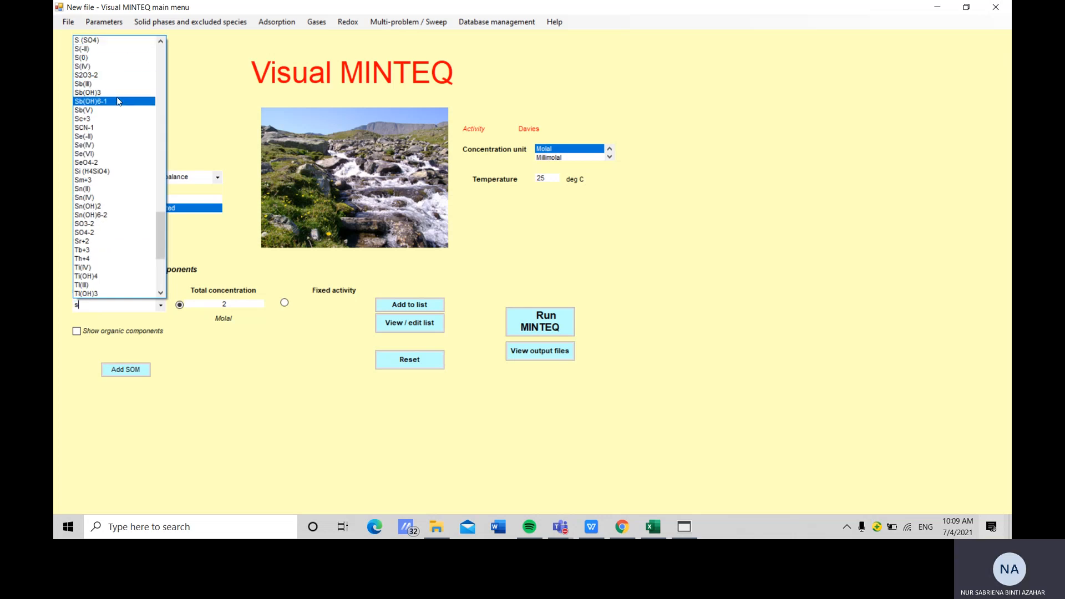
{"action": "left_click", "coordinate": [107, 239]}
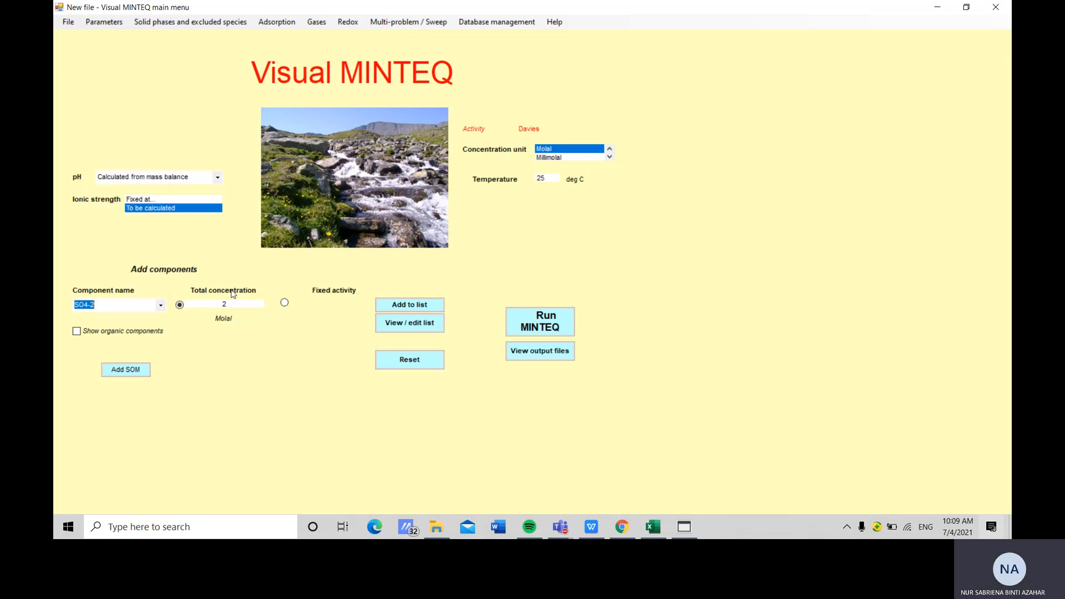
{"action": "double_click", "coordinate": [225, 304]}
{"action": "type", "text": "1"}
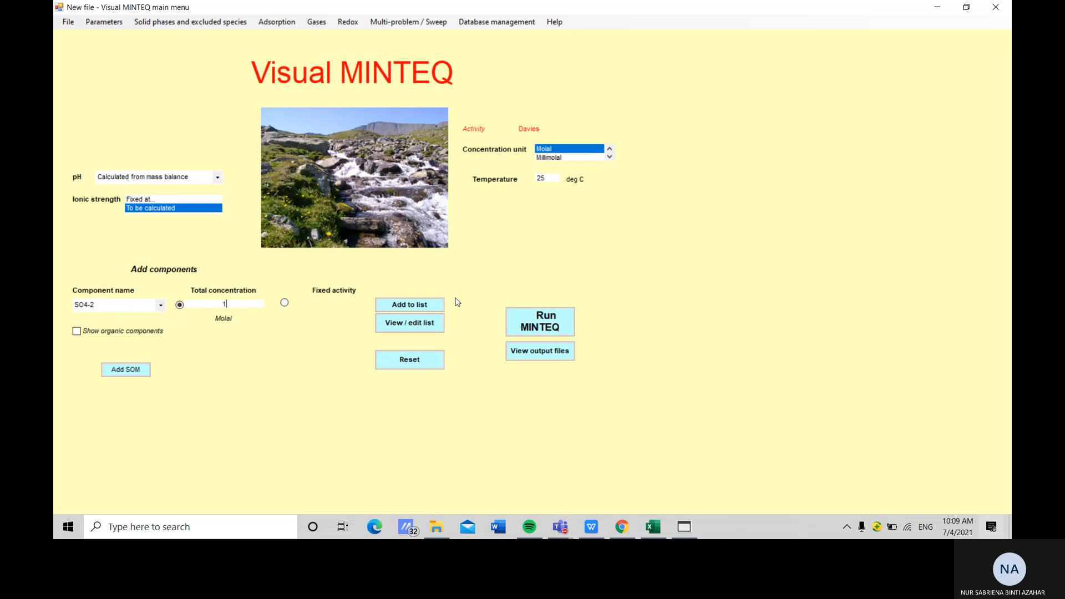
{"action": "left_click", "coordinate": [402, 304]}
Switch the concentration unit to mg/l and add component Cd+2 at 1000 mg/l
{"action": "scroll", "coordinate": [594, 153], "scroll_direction": "down", "scroll_amount": 1}
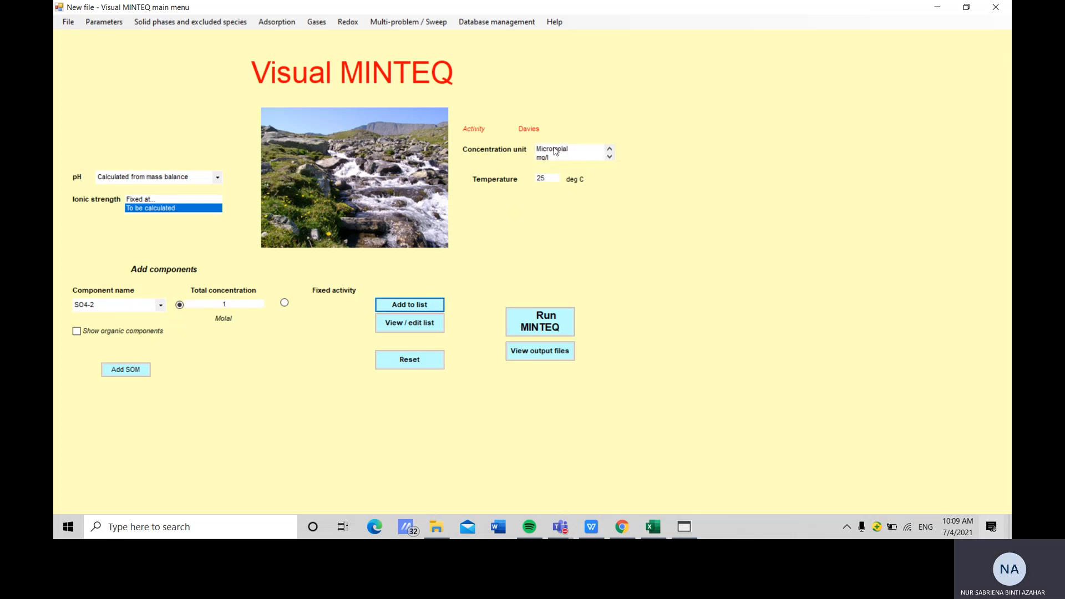
{"action": "left_click", "coordinate": [554, 158]}
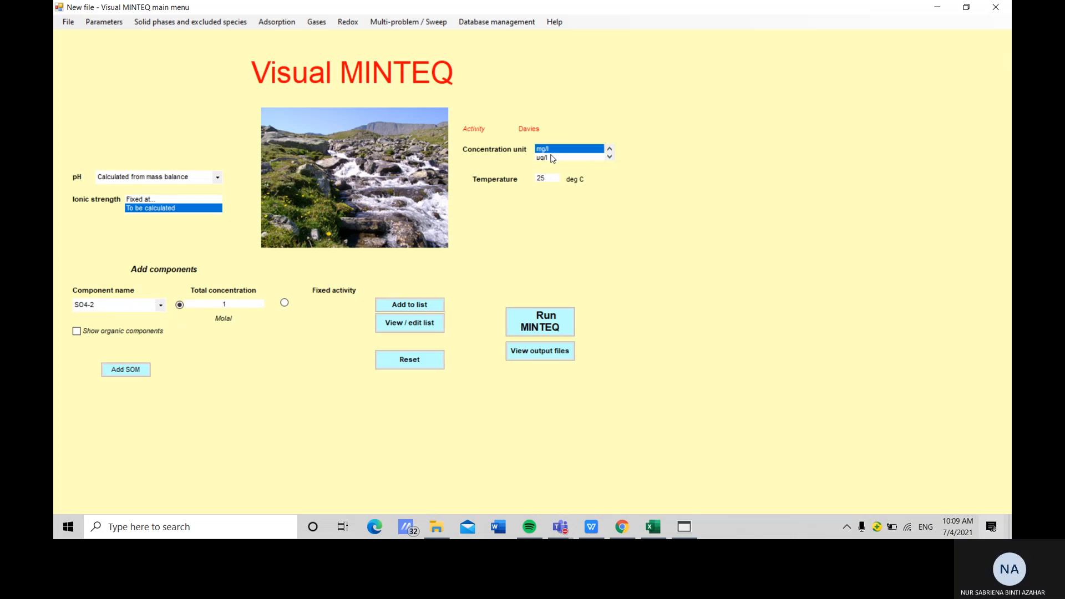
{"action": "left_click", "coordinate": [160, 305]}
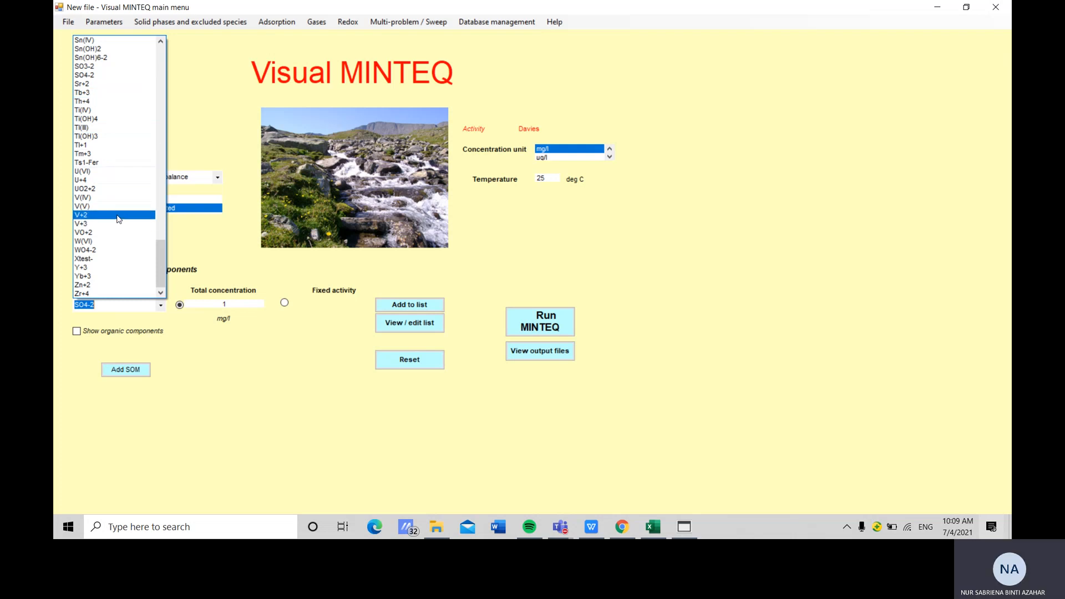
{"action": "type", "text": "c"}
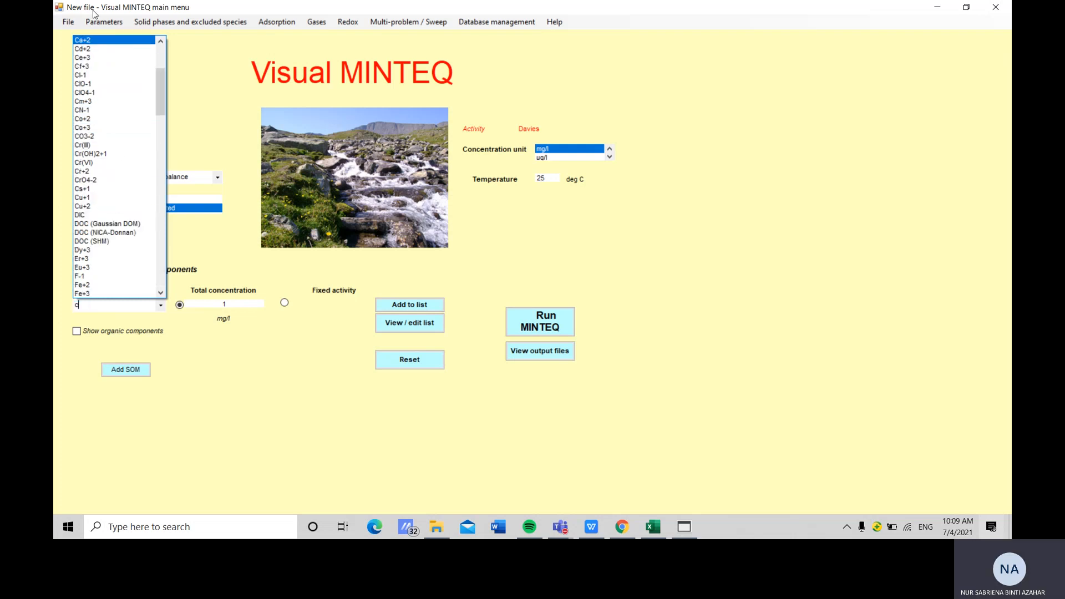
{"action": "left_click", "coordinate": [91, 48]}
{"action": "left_click", "coordinate": [244, 305]}
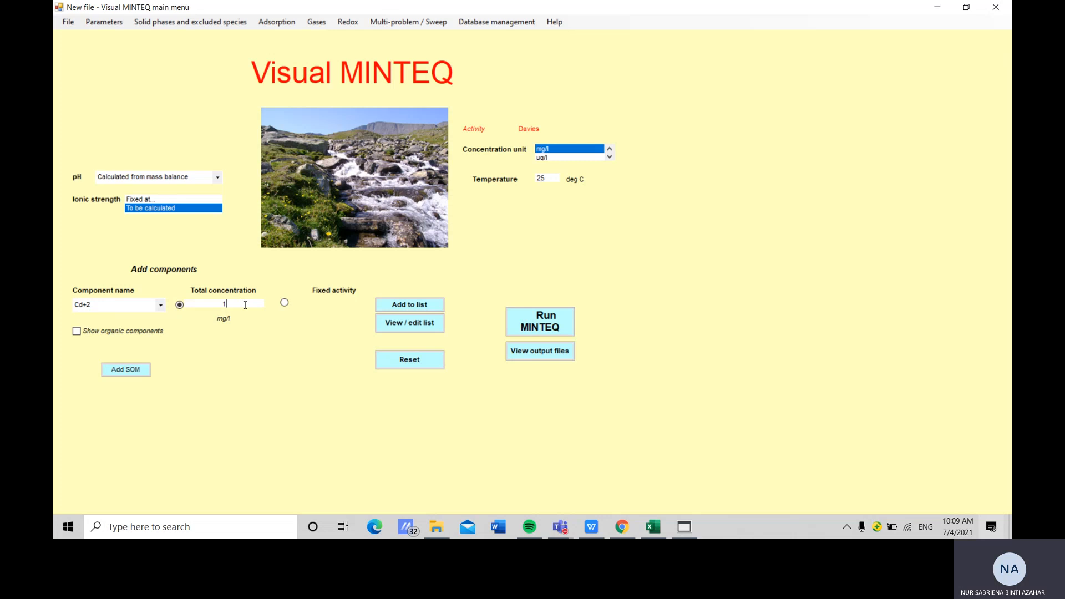
{"action": "type", "text": "1000"}
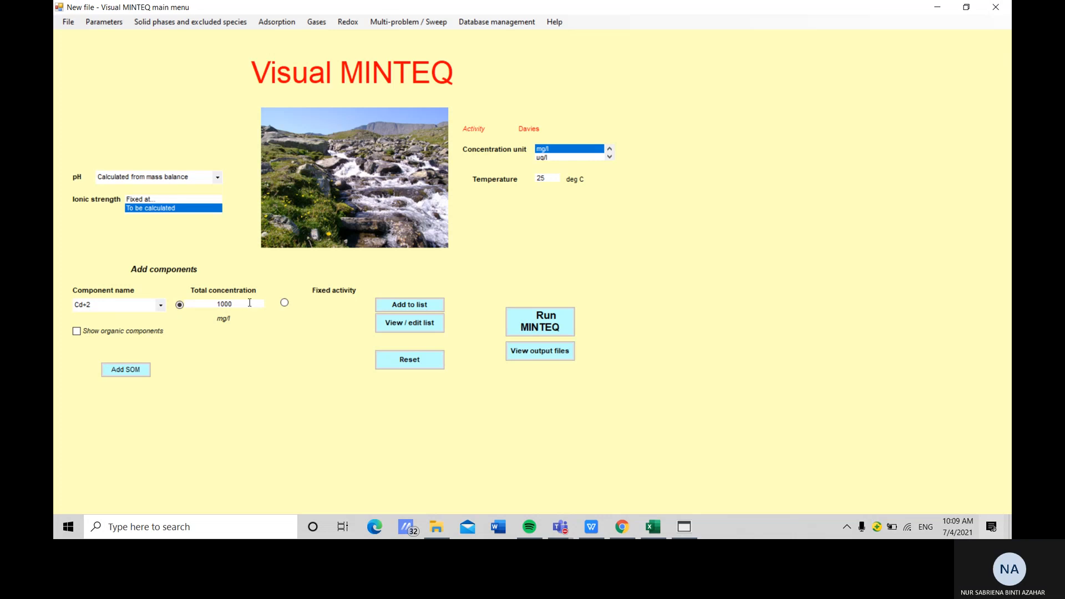
{"action": "left_click", "coordinate": [422, 304]}
Add component Ca+2 at 1.0 mg/l and review the component list
{"action": "left_click", "coordinate": [161, 305]}
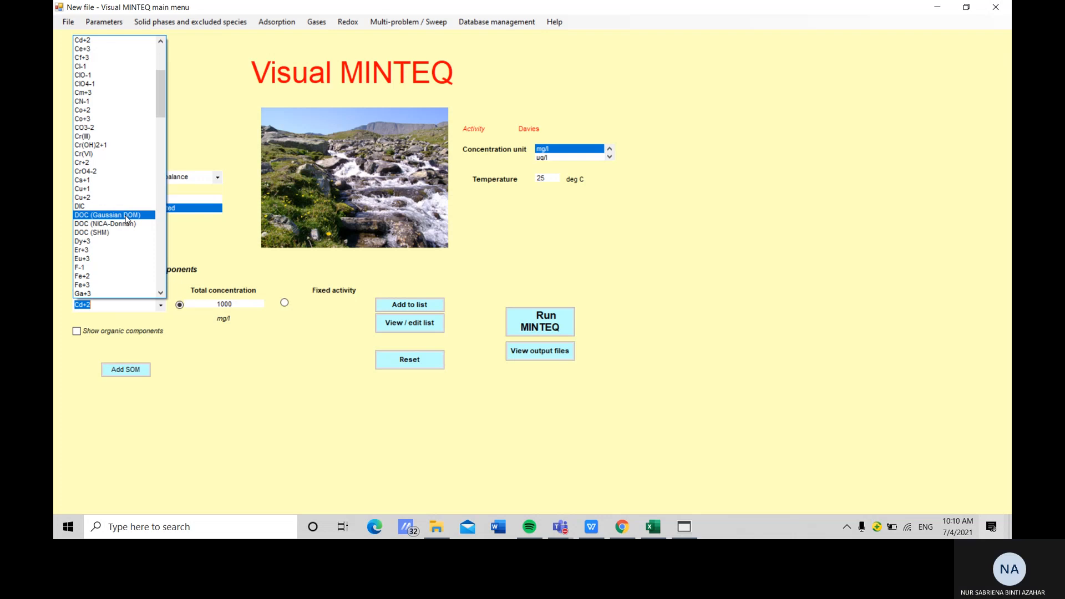
{"action": "left_click", "coordinate": [83, 40]}
{"action": "key", "text": "Tab"}
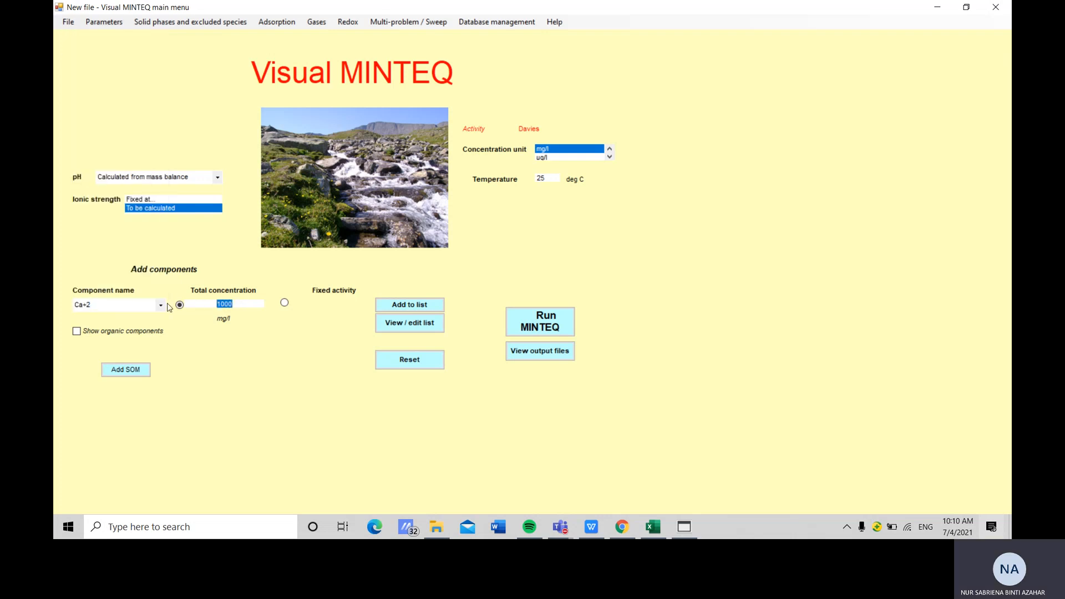
{"action": "type", "text": "1.0"}
{"action": "key", "text": "Tab"}
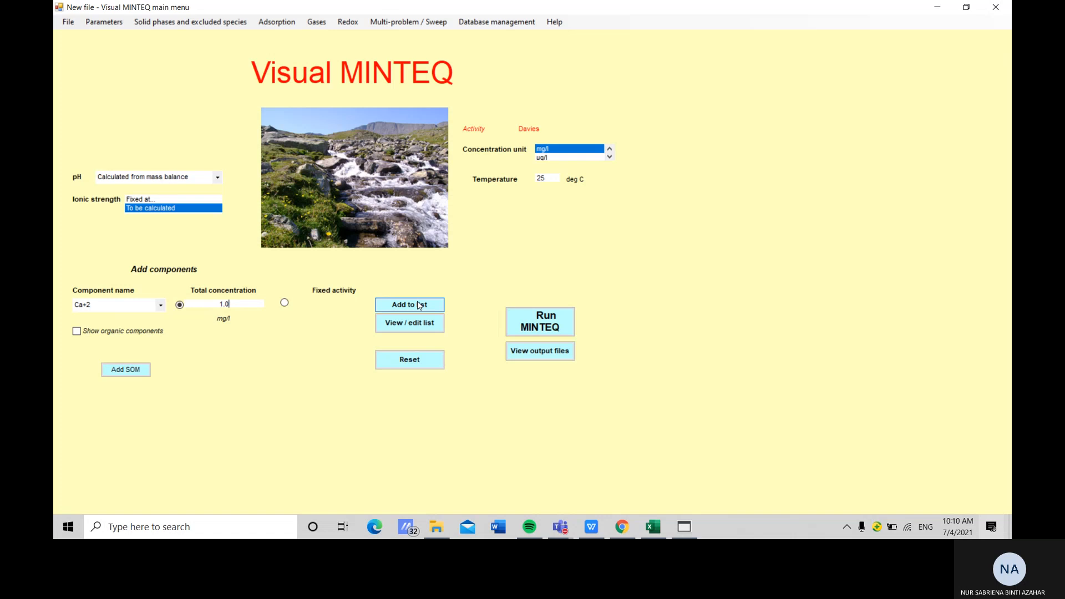
{"action": "left_click", "coordinate": [411, 334]}
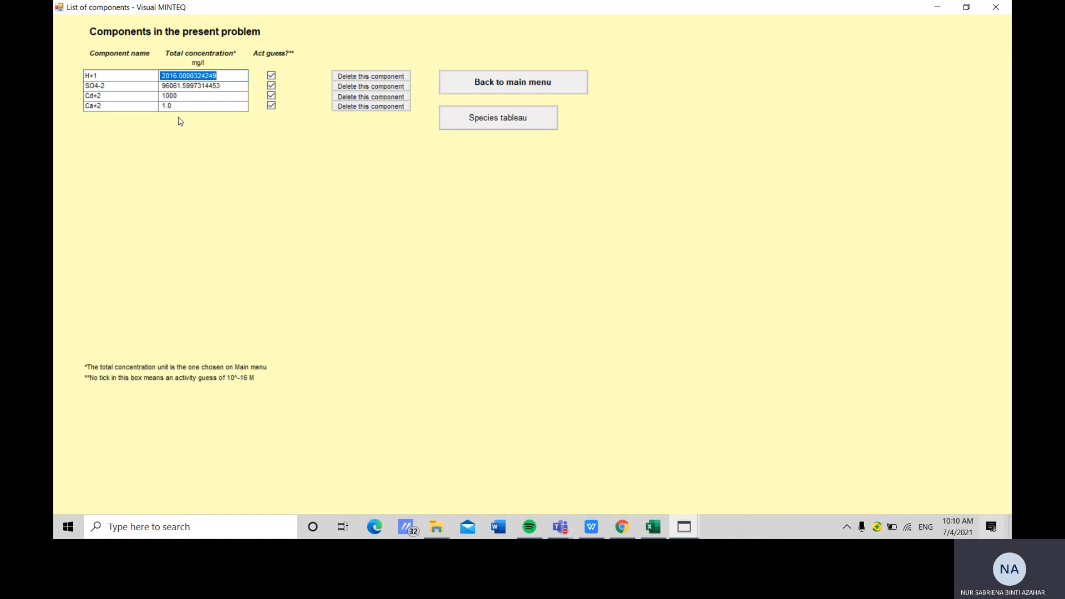
{"action": "left_click", "coordinate": [510, 84]}
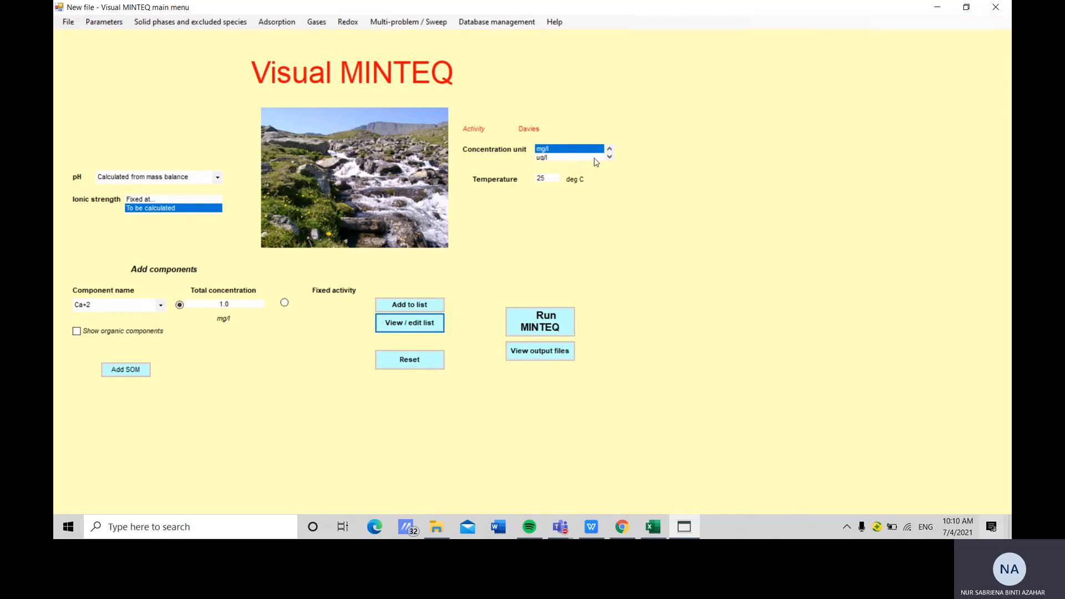
Switch the concentration unit back to Molal and review the converted component list
{"action": "scroll", "coordinate": [585, 155], "scroll_direction": "up", "scroll_amount": 2}
{"action": "left_click", "coordinate": [558, 148]}
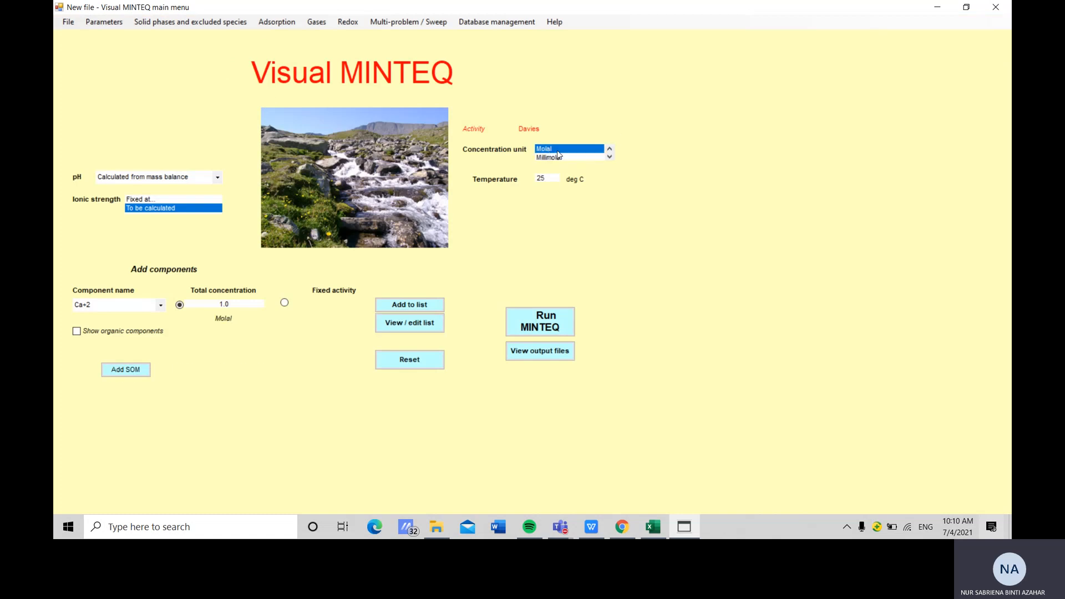
{"action": "left_click", "coordinate": [426, 325]}
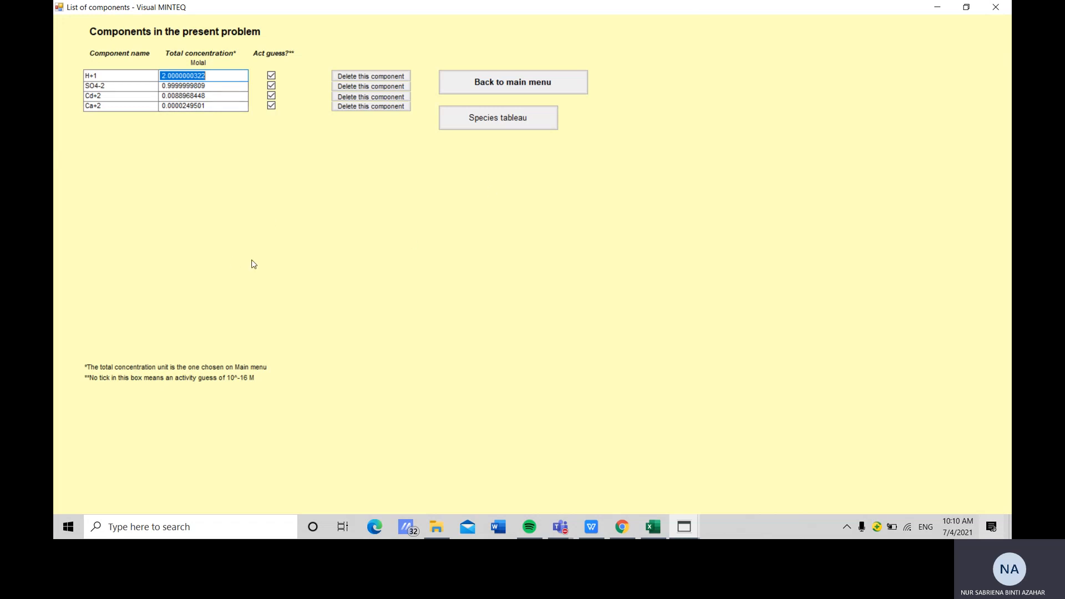
{"action": "left_click", "coordinate": [530, 85]}
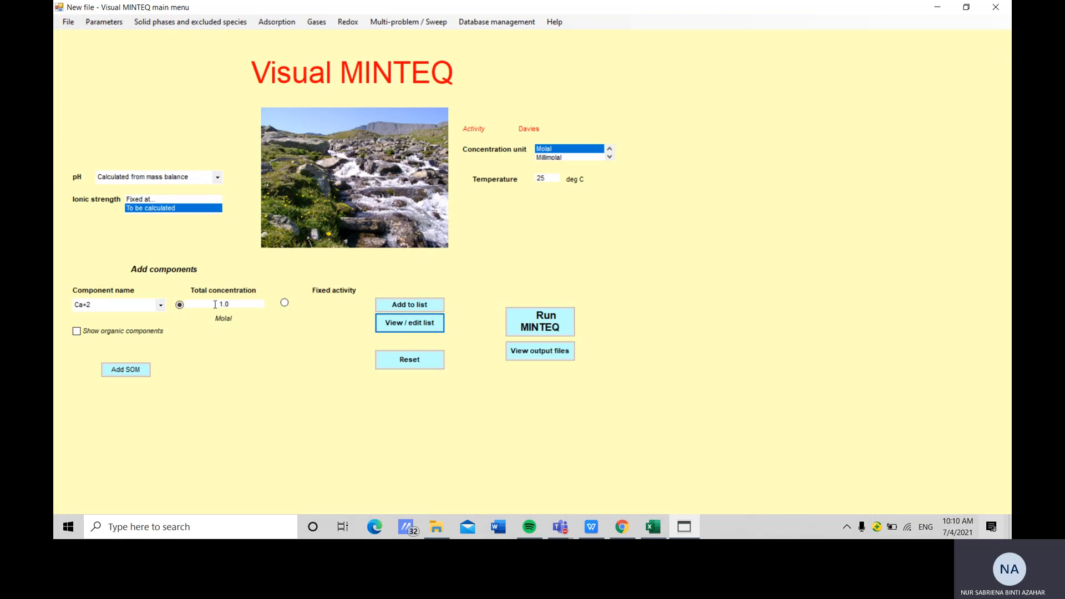
Delete the Ca+2 component from the list and re-add Ca+2 with a total concentration of 1.0 molal
{"action": "left_click", "coordinate": [413, 327]}
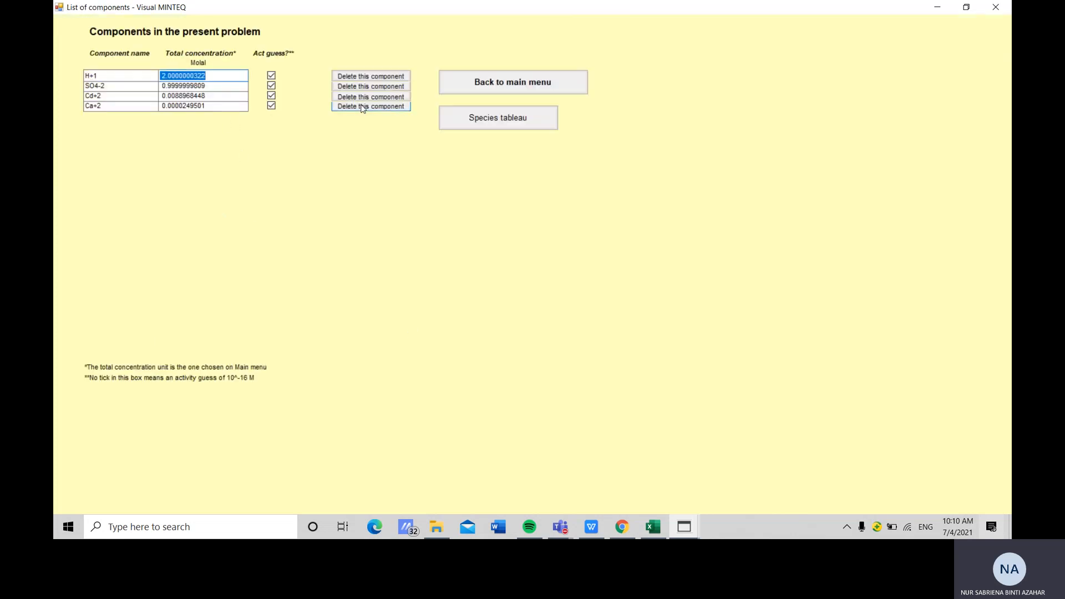
{"action": "left_click", "coordinate": [361, 107]}
{"action": "left_click", "coordinate": [483, 82]}
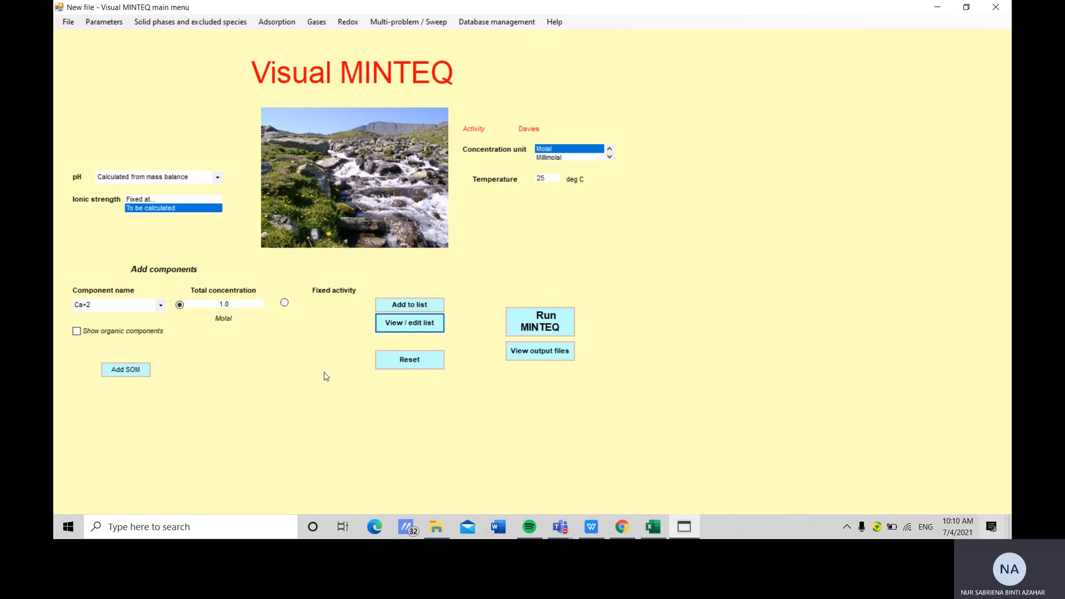
{"action": "left_click", "coordinate": [161, 306]}
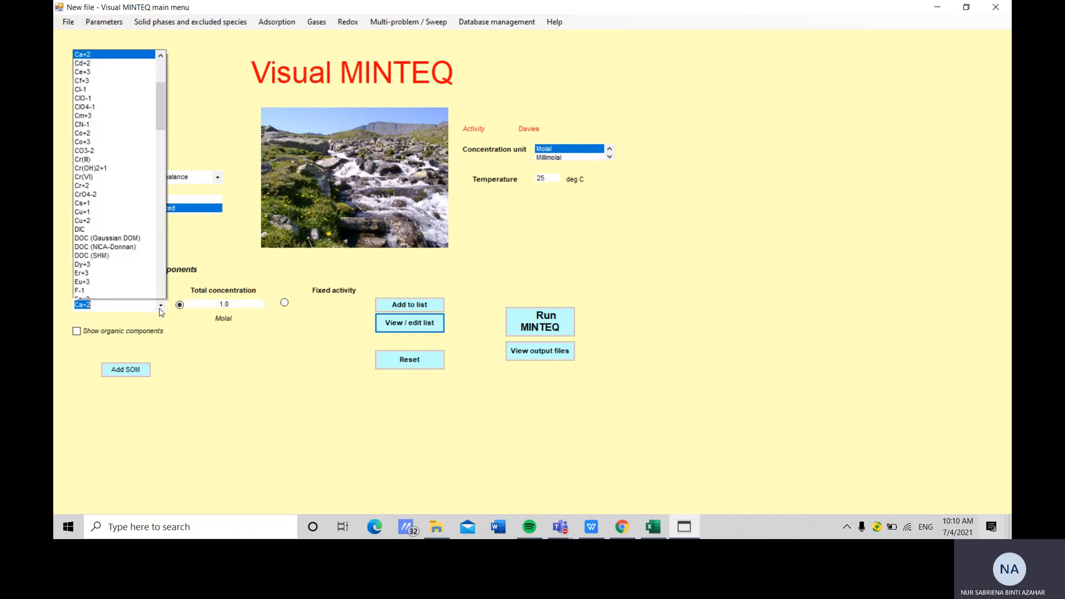
{"action": "left_click", "coordinate": [241, 305]}
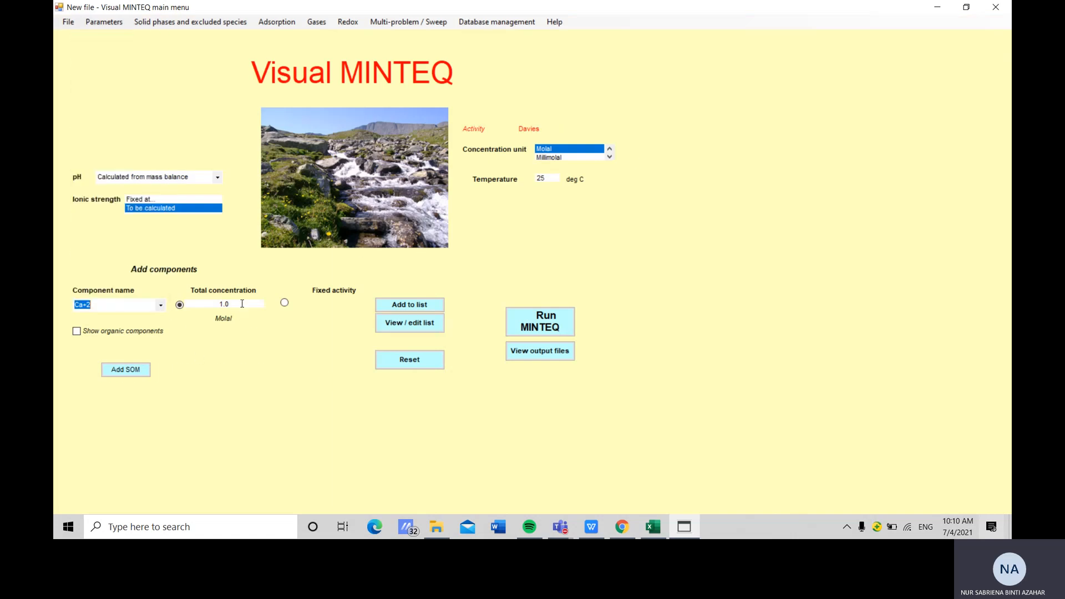
{"action": "left_click", "coordinate": [417, 306]}
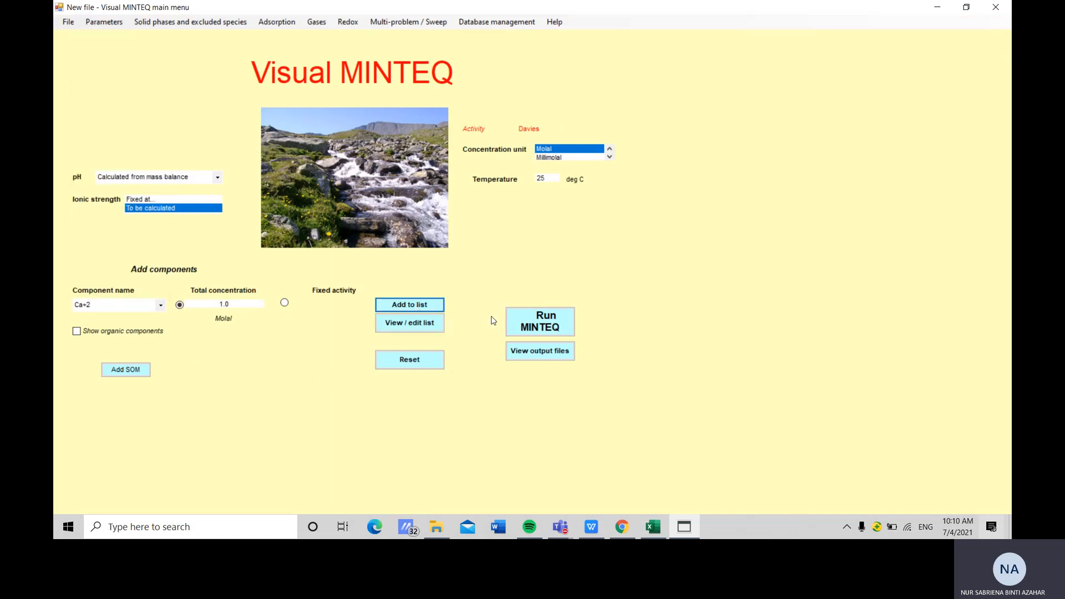
Set the H+1 total concentration to 1.0 molal in the component list and return to the main menu
{"action": "left_click", "coordinate": [426, 324]}
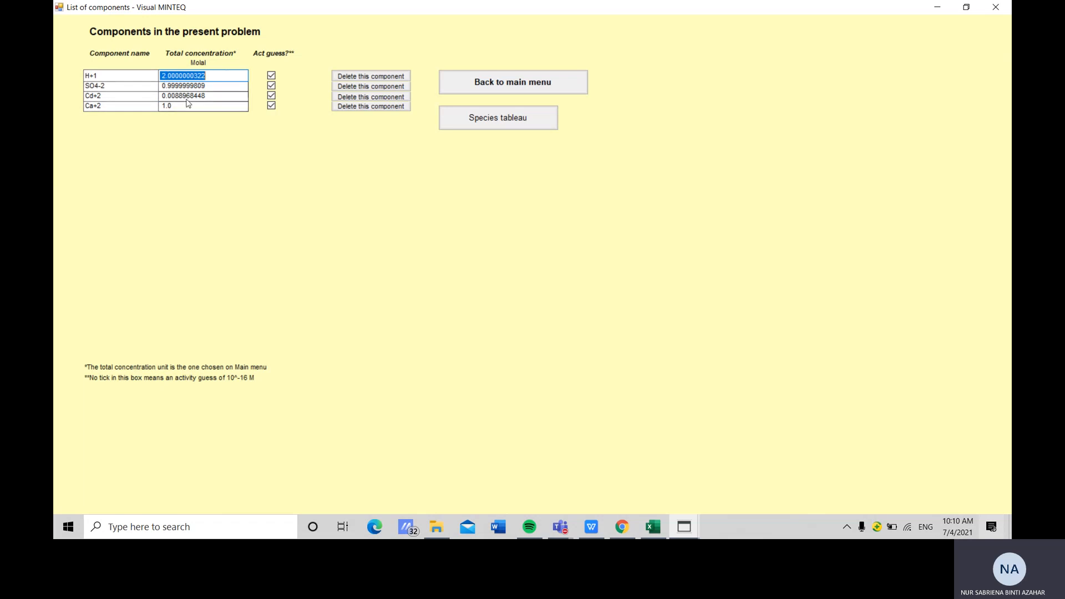
{"action": "type", "text": "1"}
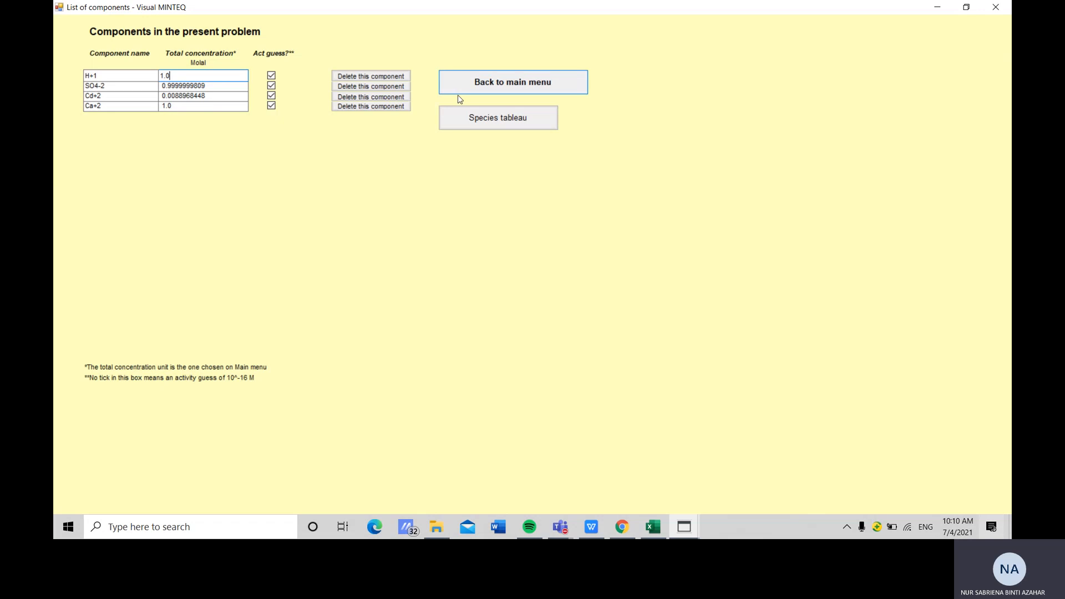
{"action": "left_click", "coordinate": [511, 89]}
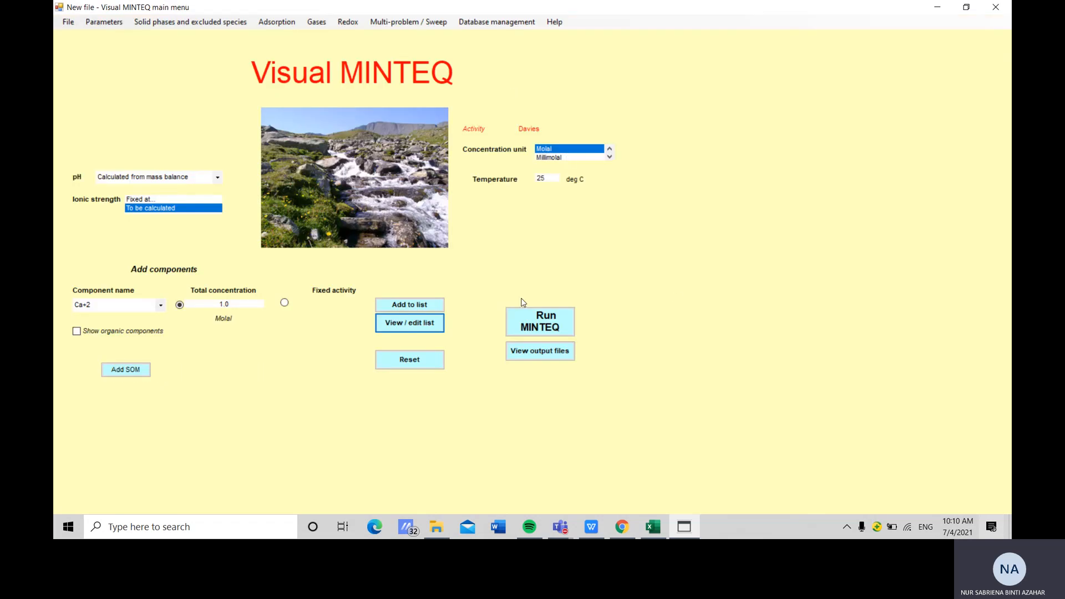
Run the MINTEQ calculation and select the computed pH value in the output
{"action": "left_click", "coordinate": [530, 319]}
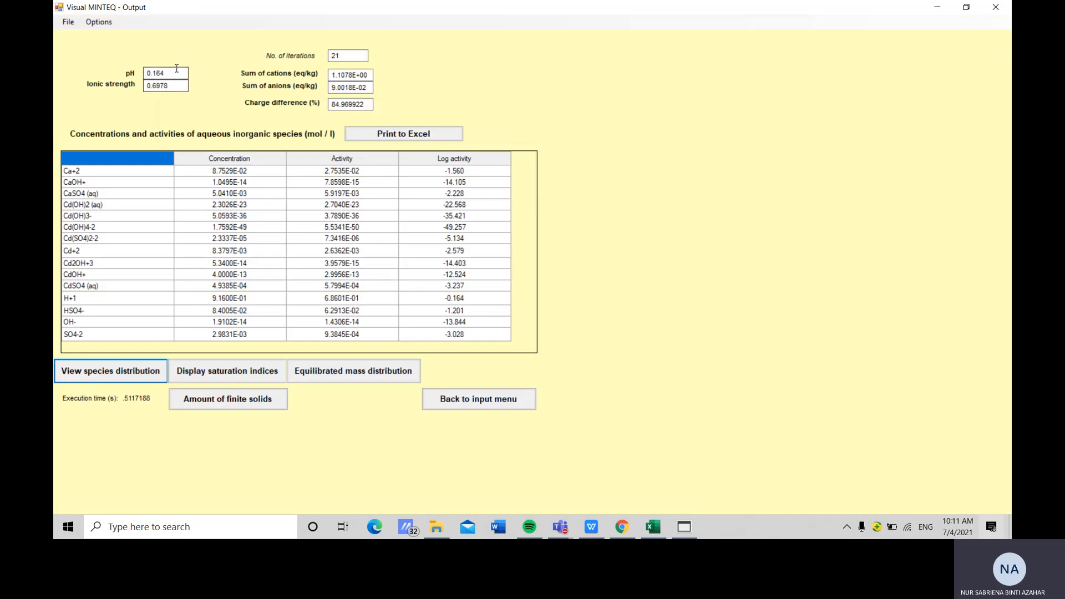
{"action": "left_click_drag", "start_coordinate": [186, 73], "coordinate": [110, 75]}
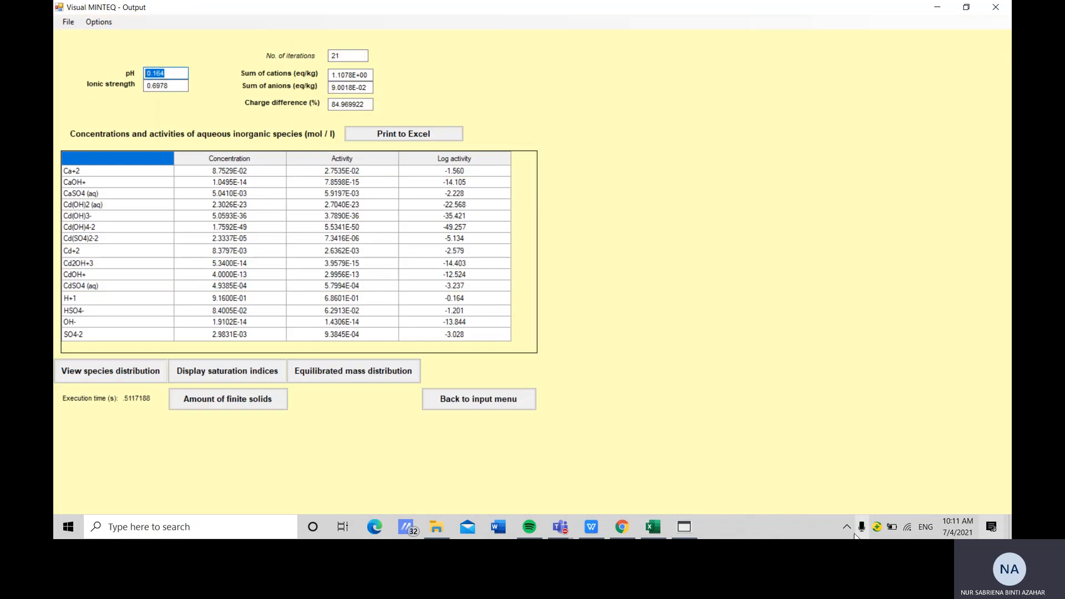
Switch to Excel, close the format pane, and enter the heading 'After addition of 1M Ca(OH)2' in cell G1
{"action": "left_click", "coordinate": [653, 527]}
{"action": "scroll", "coordinate": [759, 256], "scroll_direction": "up", "scroll_amount": 3}
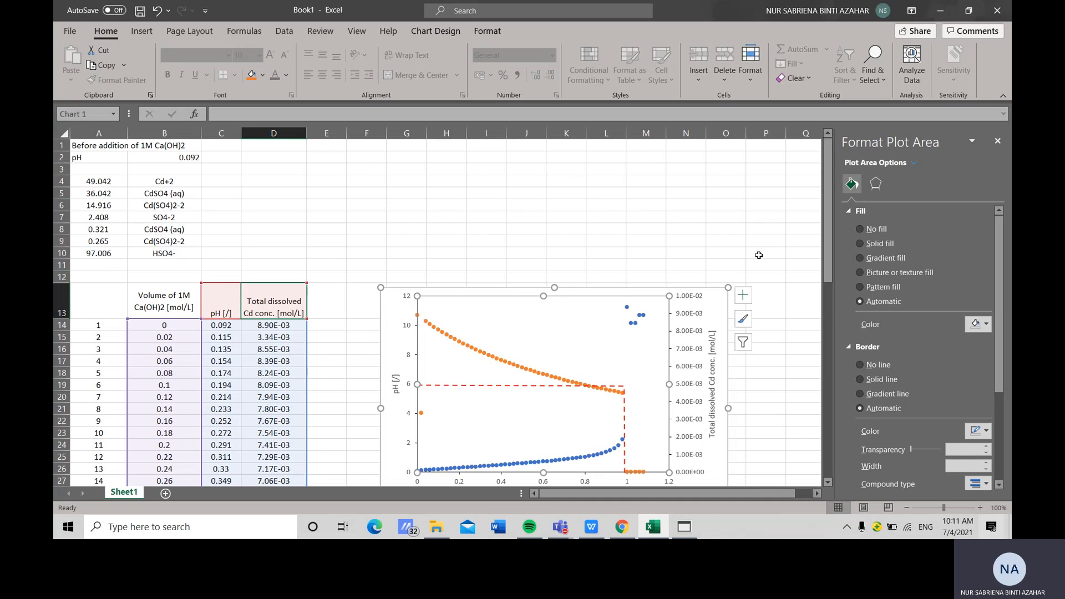
{"action": "left_click", "coordinate": [418, 146]}
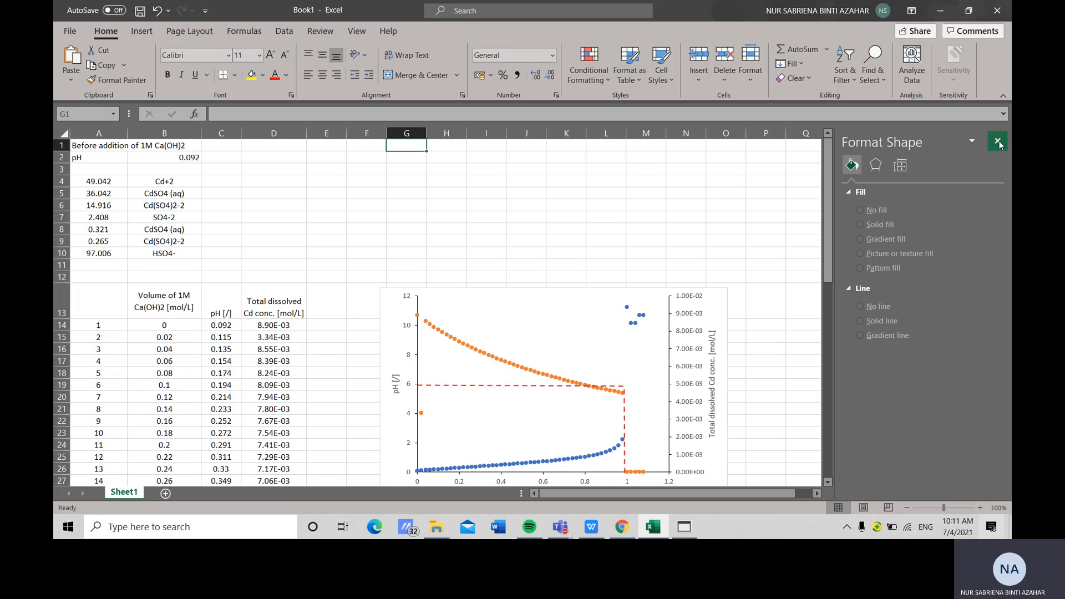
{"action": "left_click", "coordinate": [999, 142]}
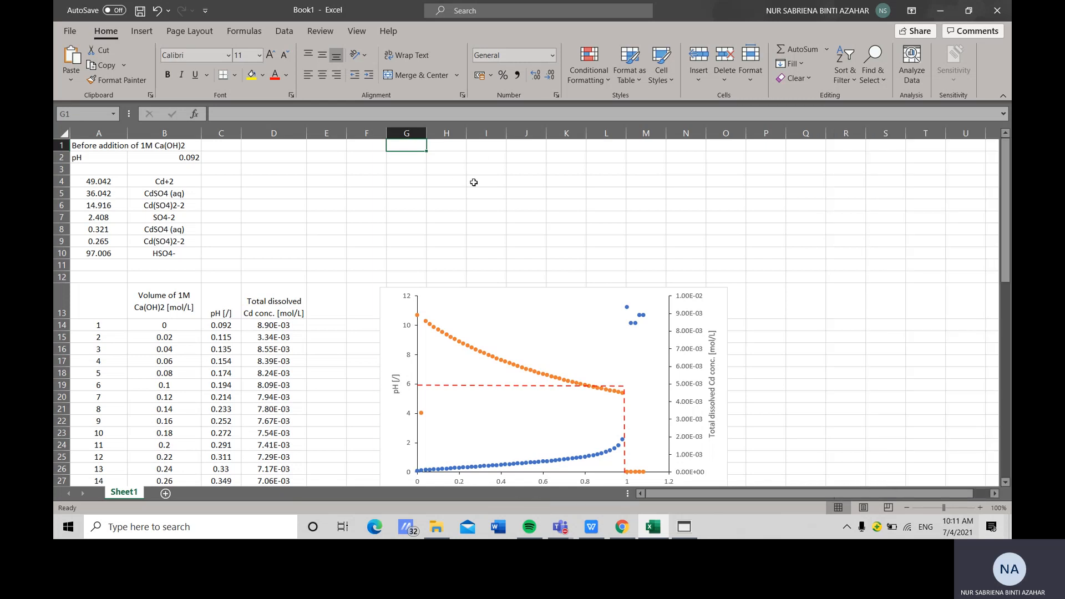
{"action": "type", "text": "Afte"}
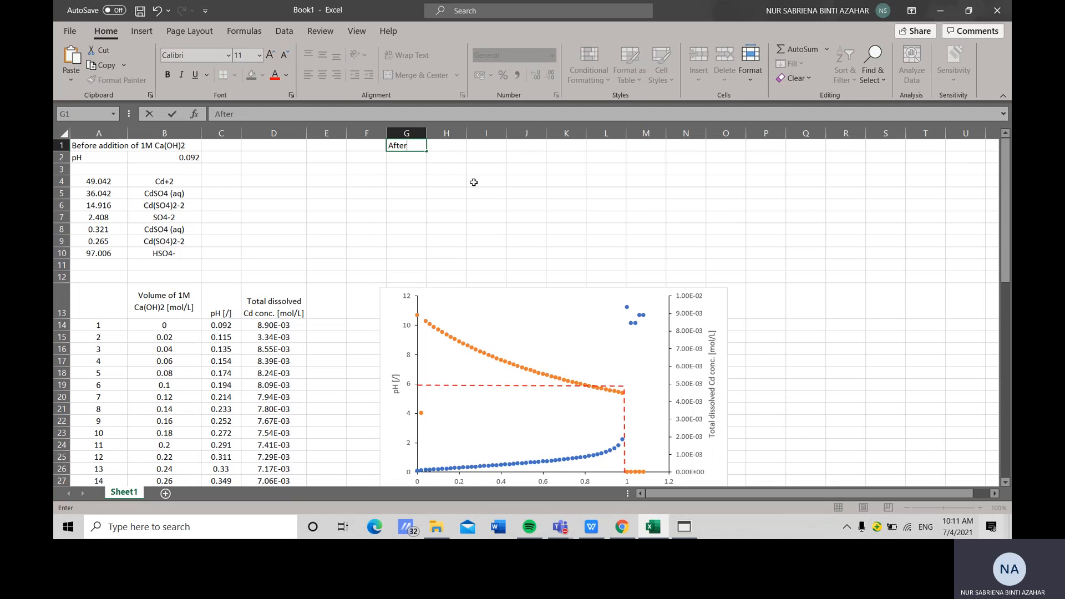
{"action": "type", "text": "r addition of 1"}
{"action": "type", "text": "M"}
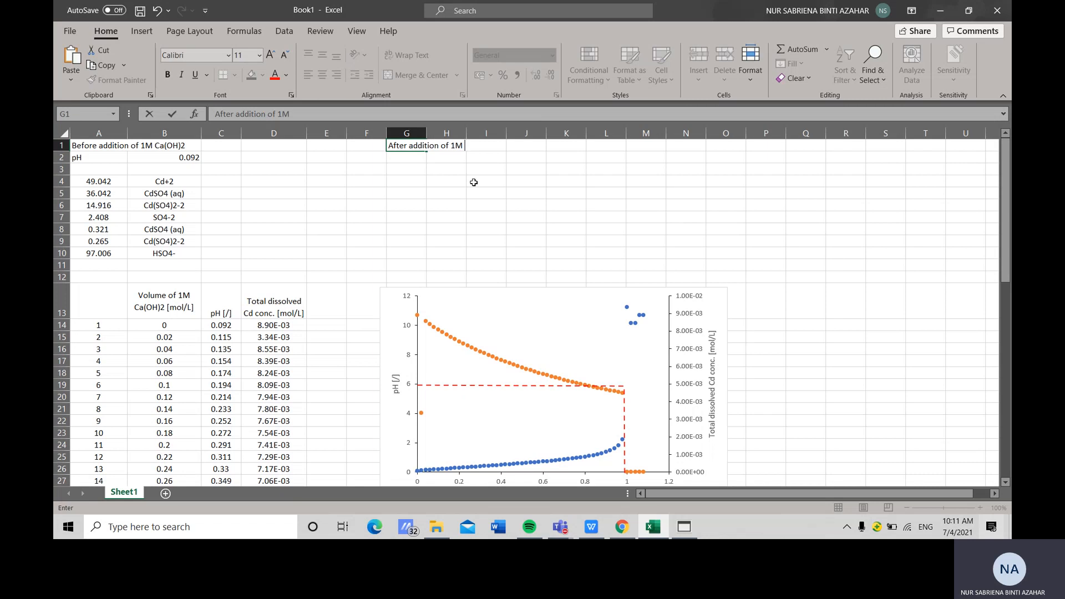
{"action": "type", "text": " CA(OH)2"}
Enter the label 'pH' in cell G2
{"action": "left_click", "coordinate": [406, 159]}
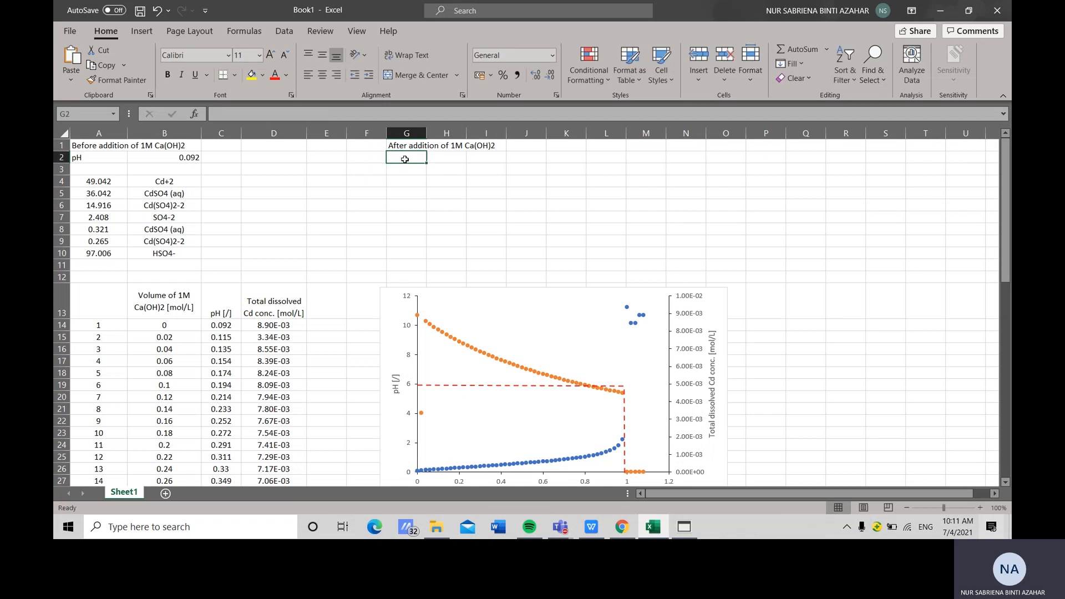
{"action": "type", "text": "pH"}
{"action": "key", "text": "Tab"}
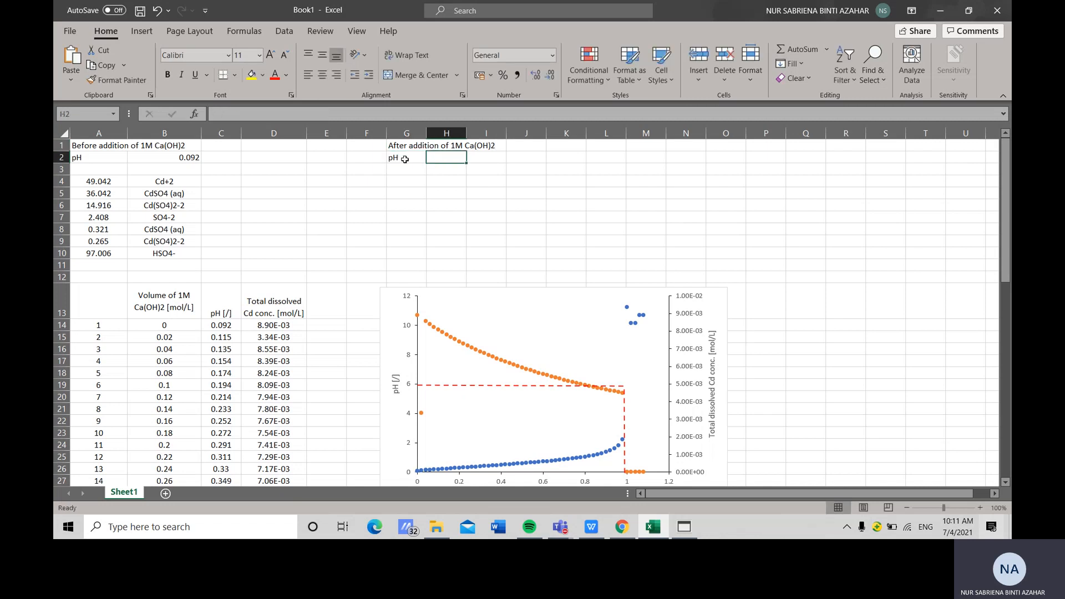
Paste the computed pH 0.164 into cell H2 and return to the MINTEQ output
{"action": "type", "text": "0.164"}
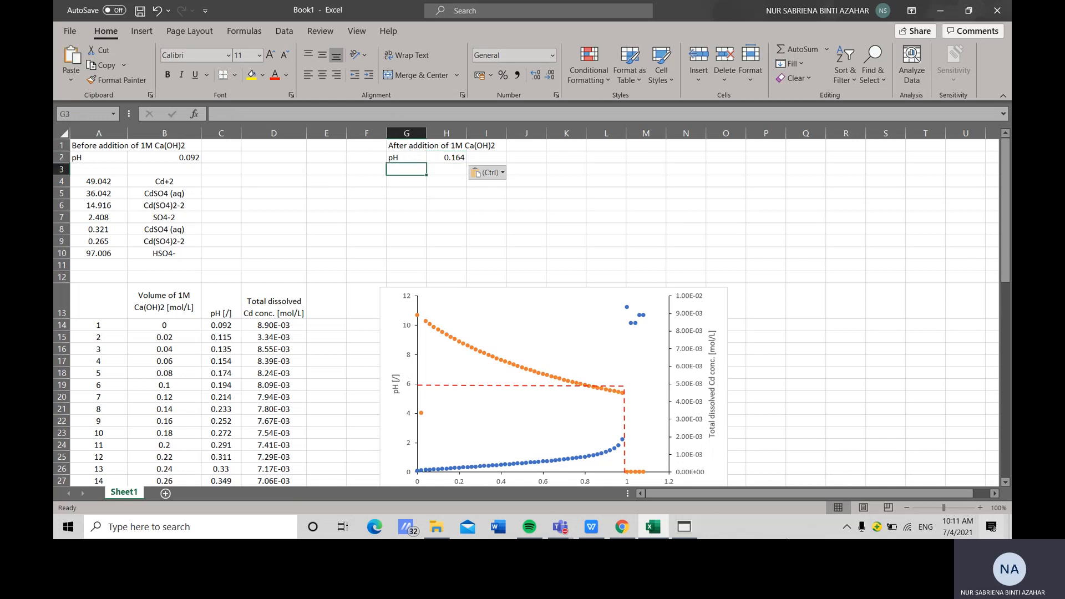
{"action": "left_click", "coordinate": [686, 529]}
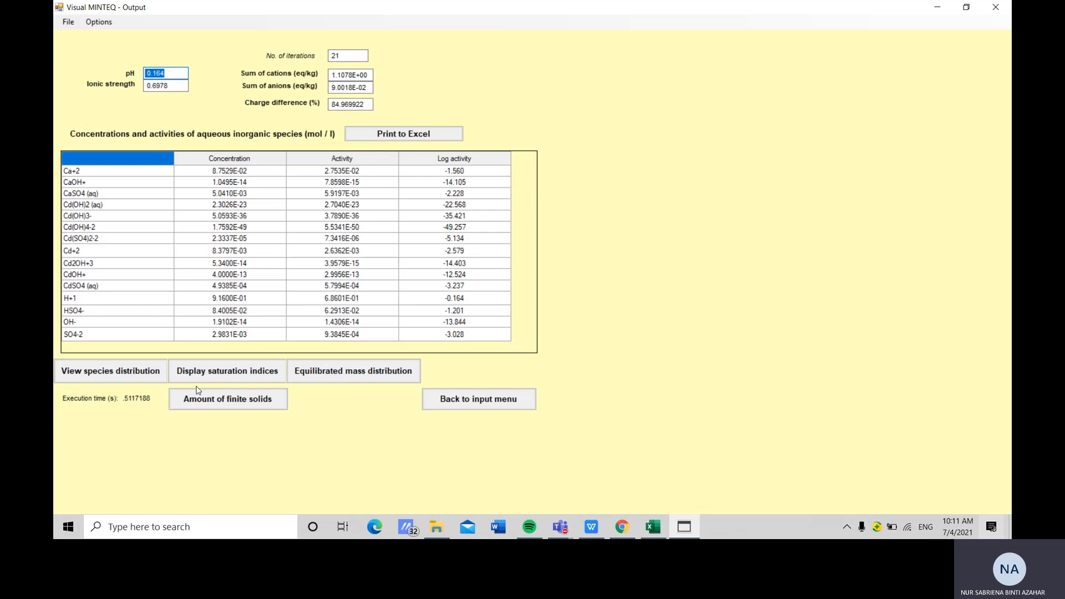
Open the amount of finite solids, copy the Gypsum row, and paste it into cells G3:H3
{"action": "left_click", "coordinate": [238, 372]}
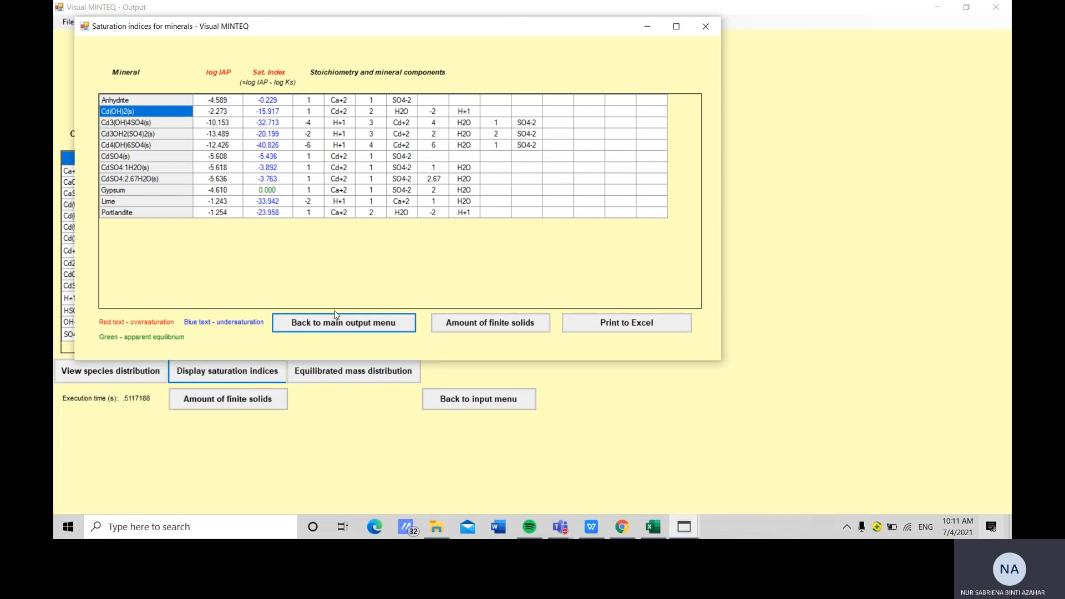
{"action": "left_click", "coordinate": [491, 329]}
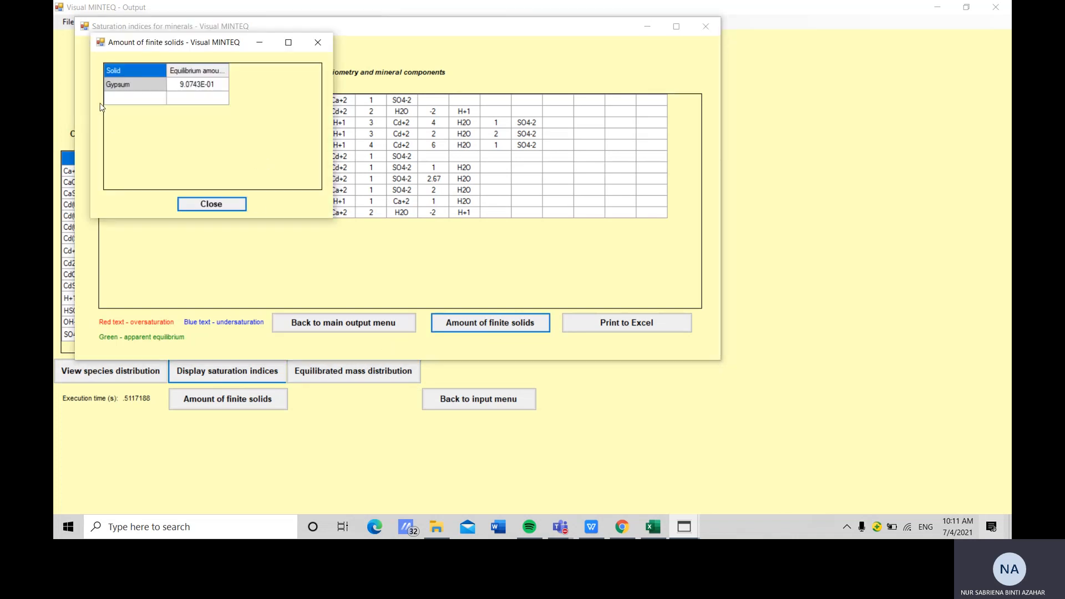
{"action": "left_click", "coordinate": [130, 88]}
{"action": "left_click_drag", "start_coordinate": [129, 89], "coordinate": [184, 89]}
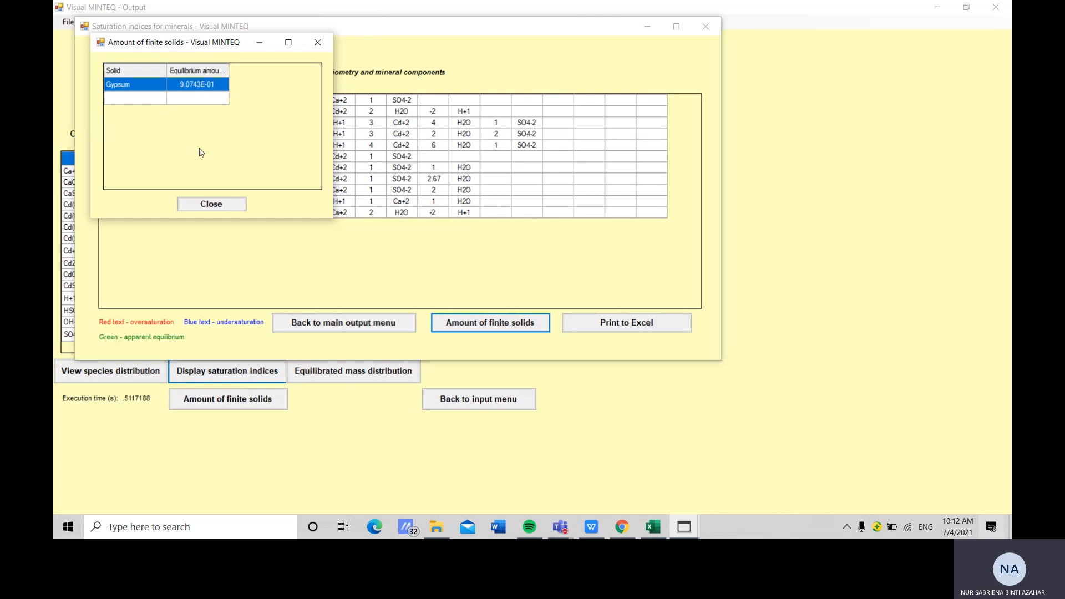
{"action": "left_click", "coordinate": [653, 528]}
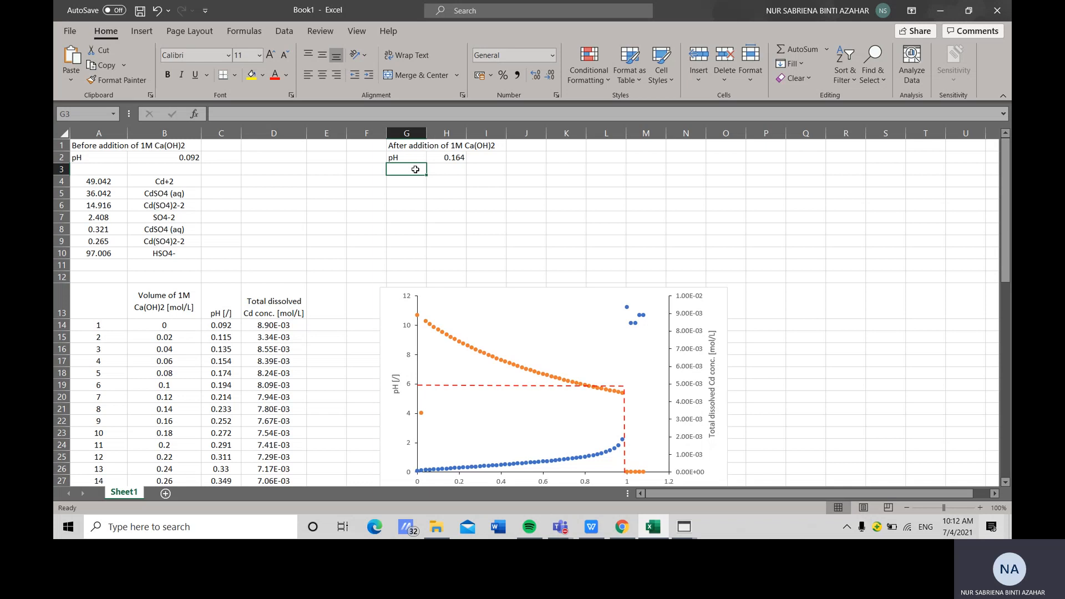
{"action": "type", "text": "Gypsum\t9.07E-01"}
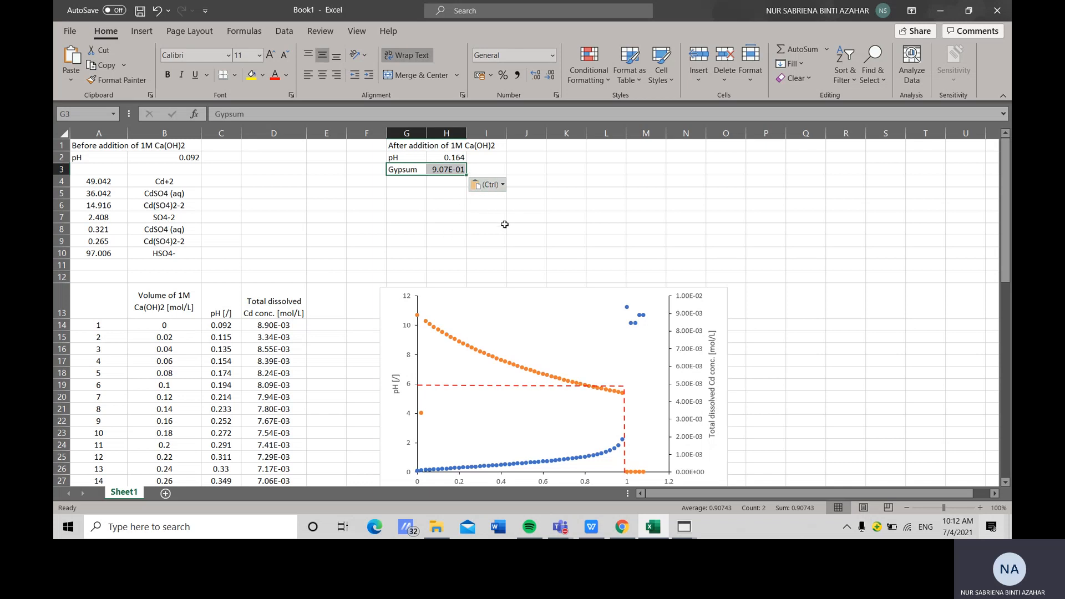
Enter the unit 'mol/L' in cell I3
{"action": "left_click", "coordinate": [494, 168]}
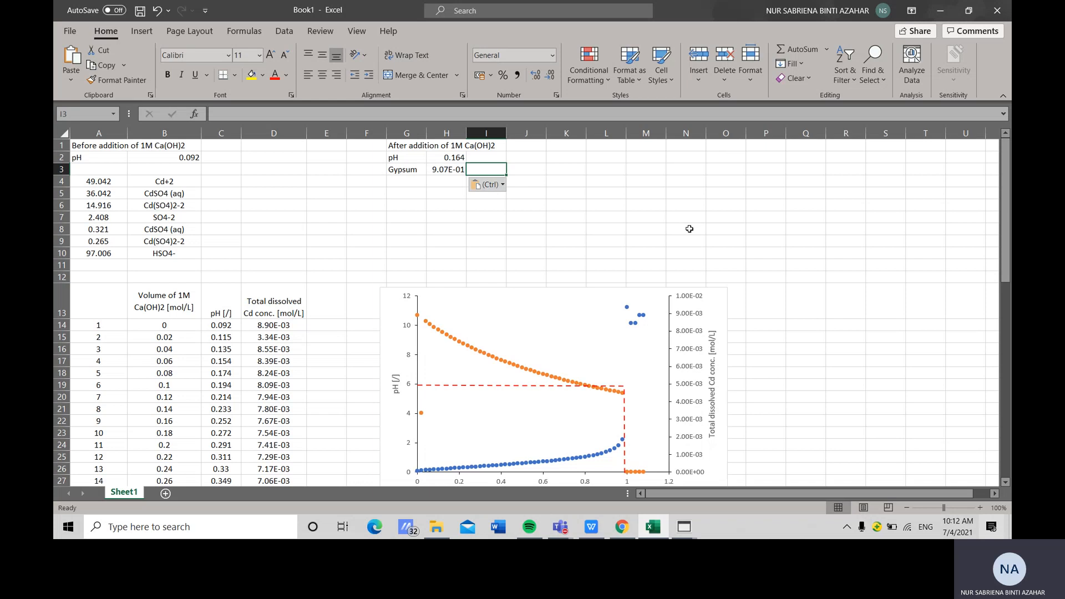
{"action": "type", "text": "mol/L"}
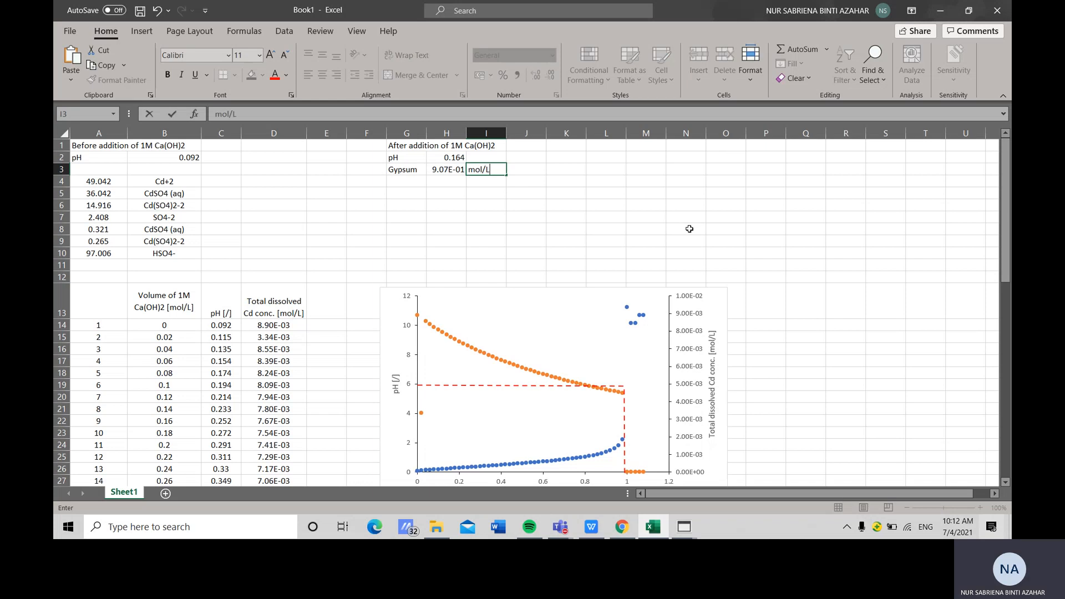
{"action": "left_click", "coordinate": [420, 183]}
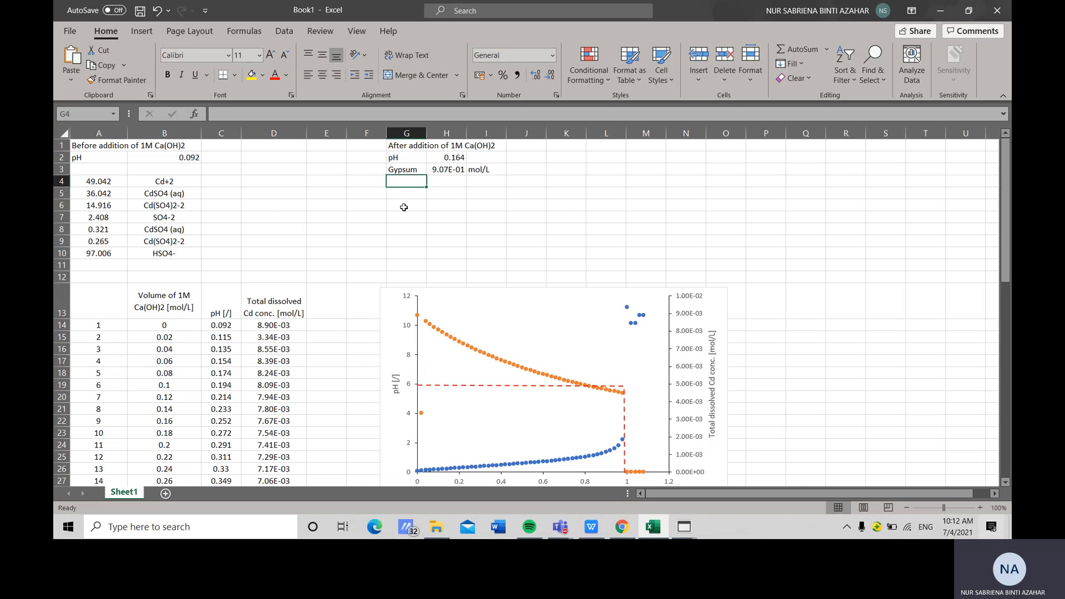
Label cell G4 'MW' and enter gypsum's molecular weight 172.17 in H4
{"action": "type", "text": "MW"}
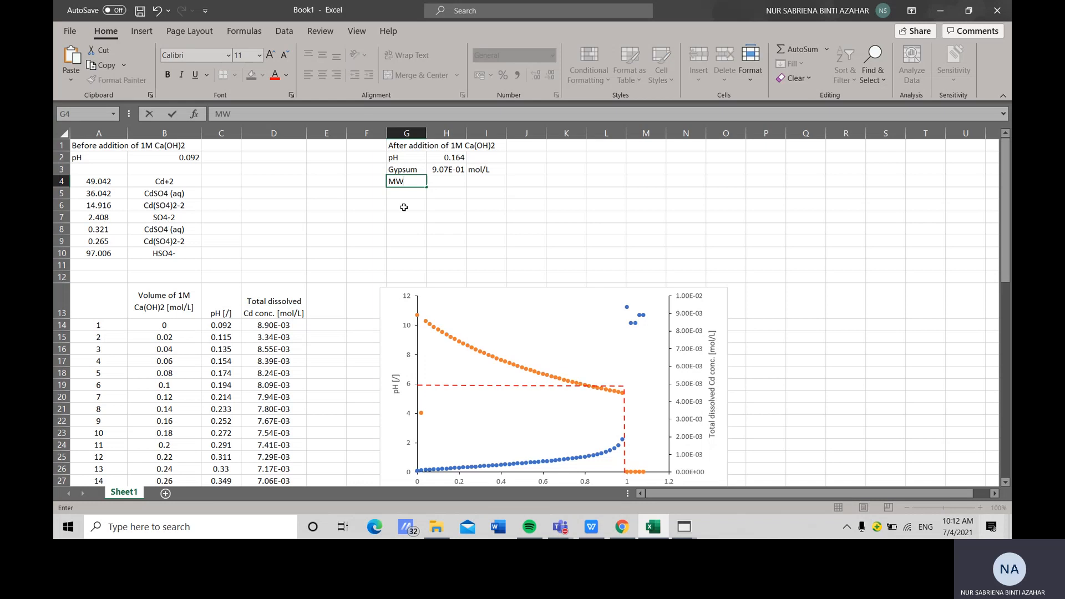
{"action": "left_click", "coordinate": [445, 185]}
{"action": "left_click", "coordinate": [614, 530]}
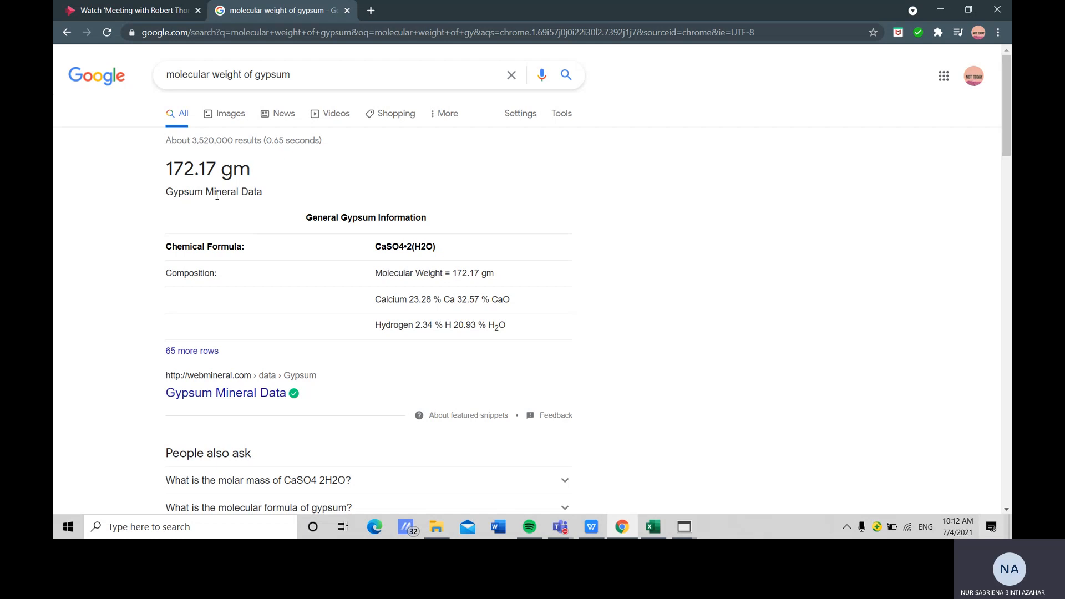
{"action": "left_click", "coordinate": [631, 534]}
{"action": "type", "text": "172"}
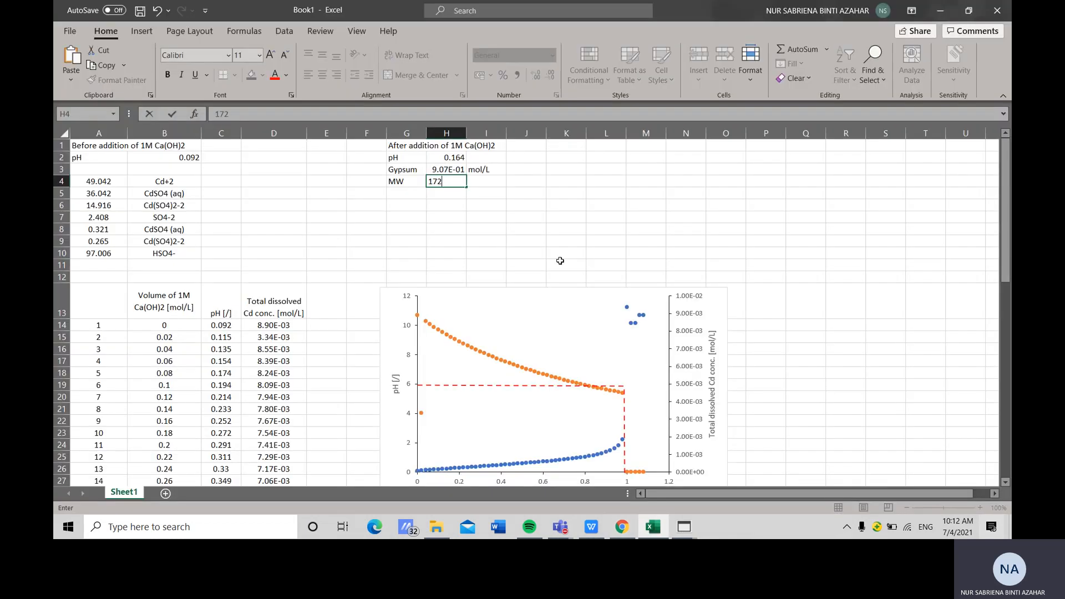
{"action": "type", "text": ".17"}
Enter the unit 'g/mol' in cell I4 and the label 'mass conc' in G5
{"action": "left_click", "coordinate": [486, 182]}
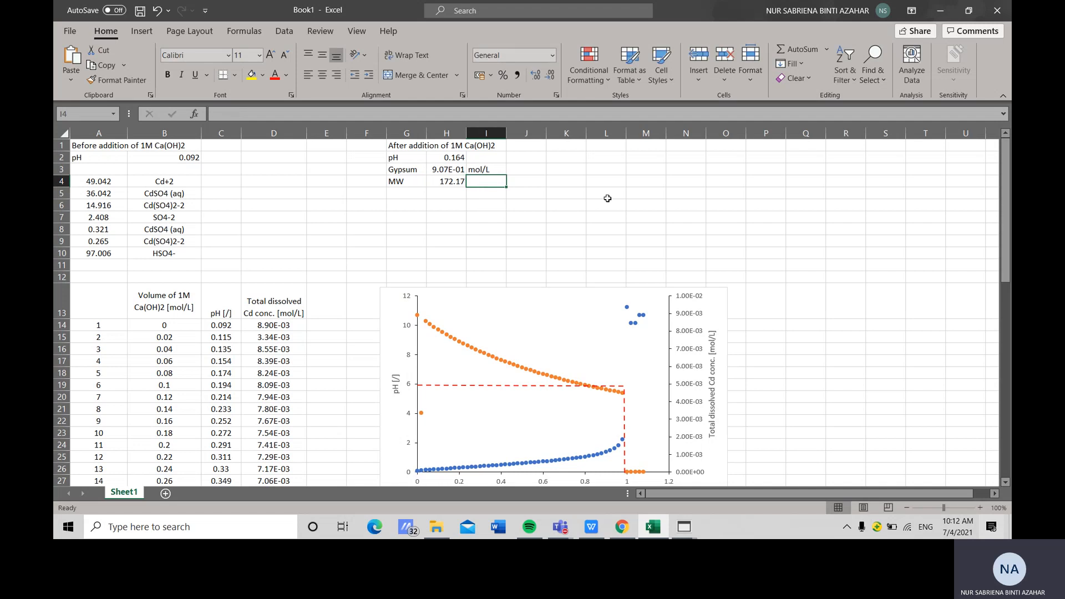
{"action": "type", "text": "g/"}
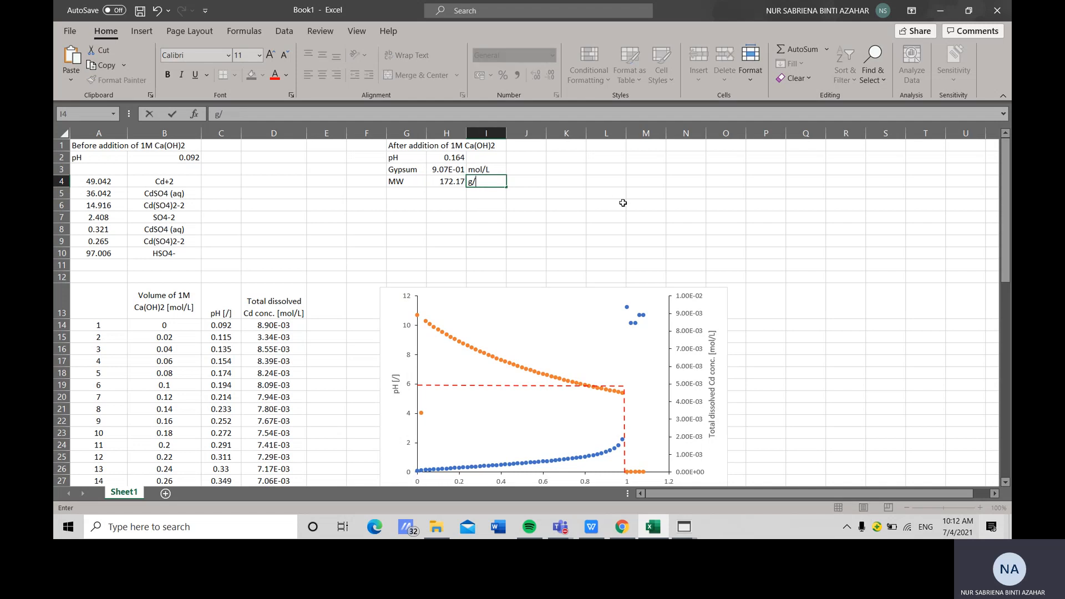
{"action": "type", "text": "mol"}
{"action": "left_click", "coordinate": [422, 194]}
{"action": "type", "text": "mas"}
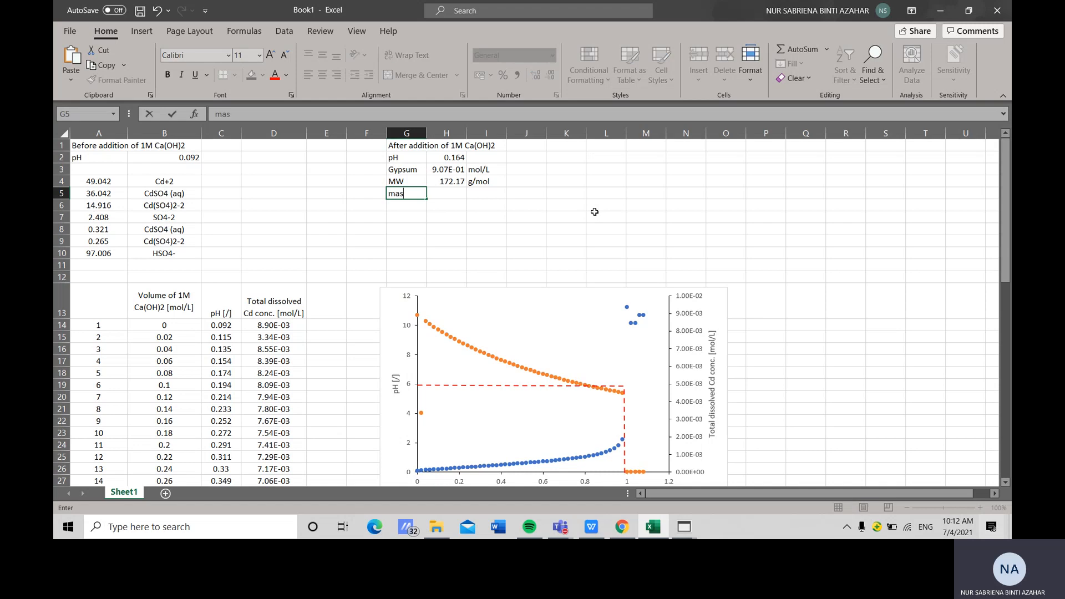
{"action": "type", "text": "s conc."}
{"action": "key", "text": "F2"}
Enter the formula =H3*H4 in cell H5 to compute the gypsum mass concentration
{"action": "left_click", "coordinate": [466, 195]}
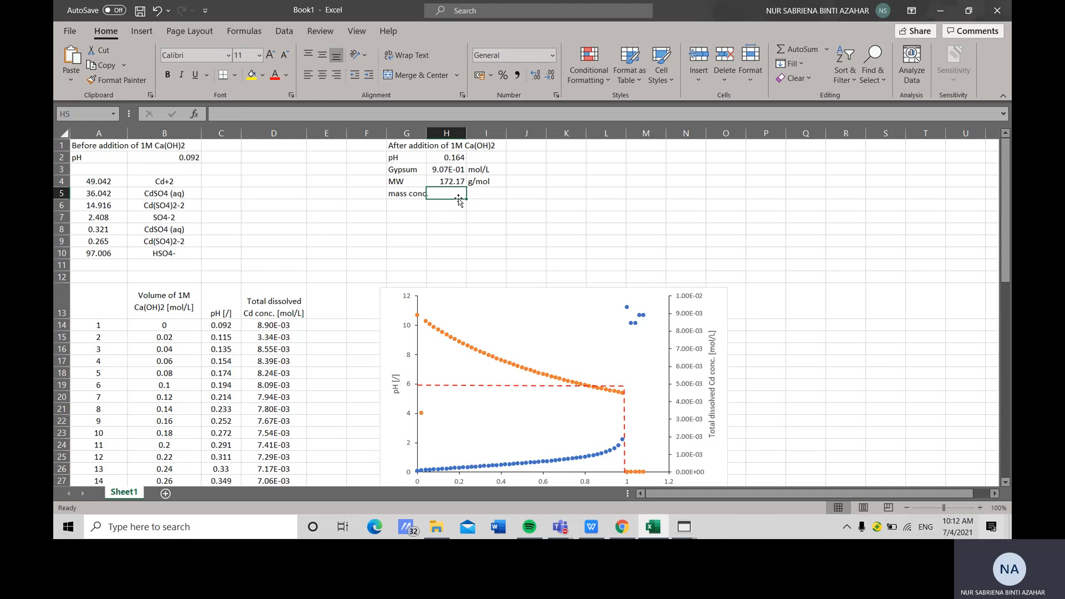
{"action": "type", "text": "="}
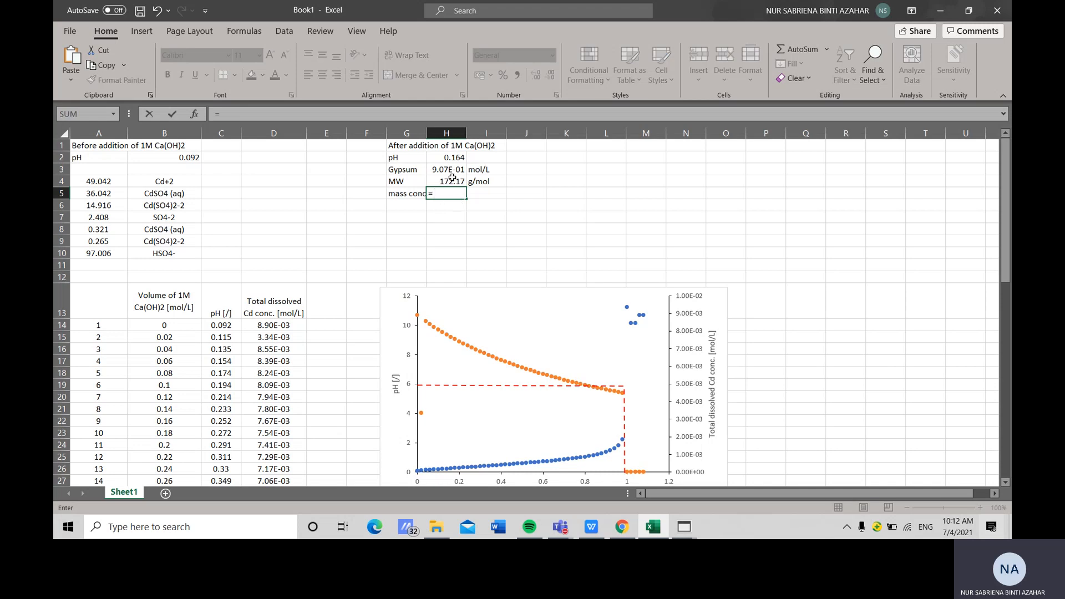
{"action": "left_click", "coordinate": [452, 173]}
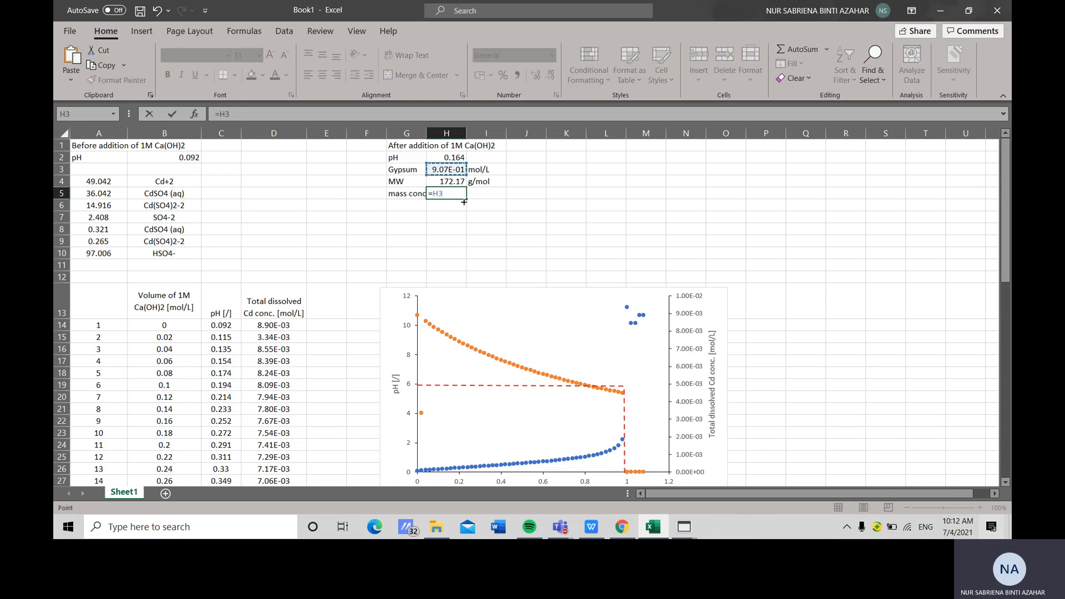
{"action": "type", "text": "*"}
{"action": "left_click", "coordinate": [452, 182]}
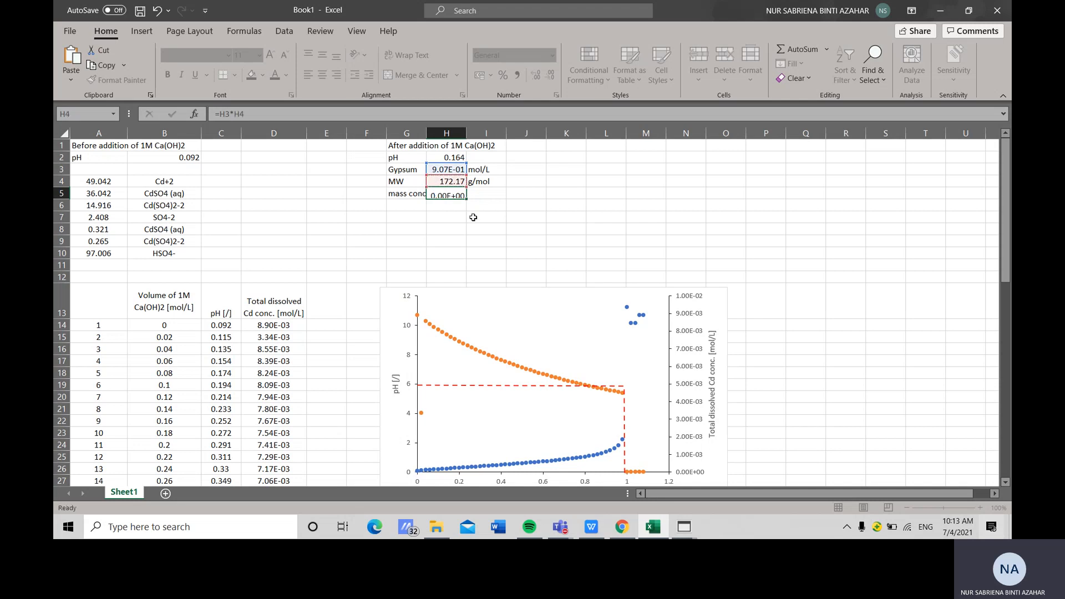
{"action": "key", "text": "Return"}
Enter the units 'g/L' in cell I5 and 'kg/m3' in I6
{"action": "left_click", "coordinate": [477, 196]}
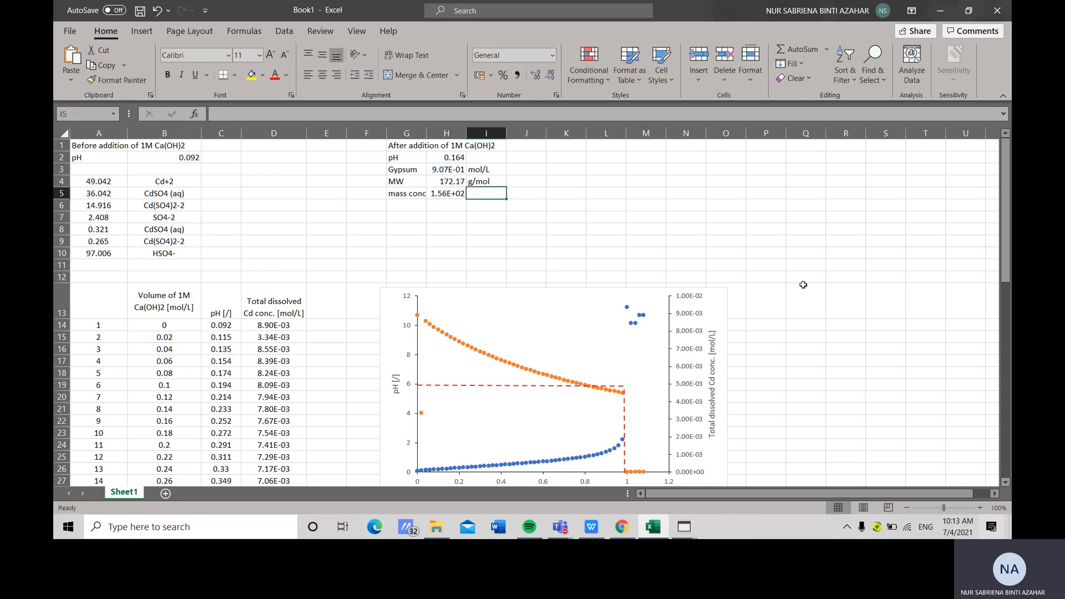
{"action": "type", "text": "g/L"}
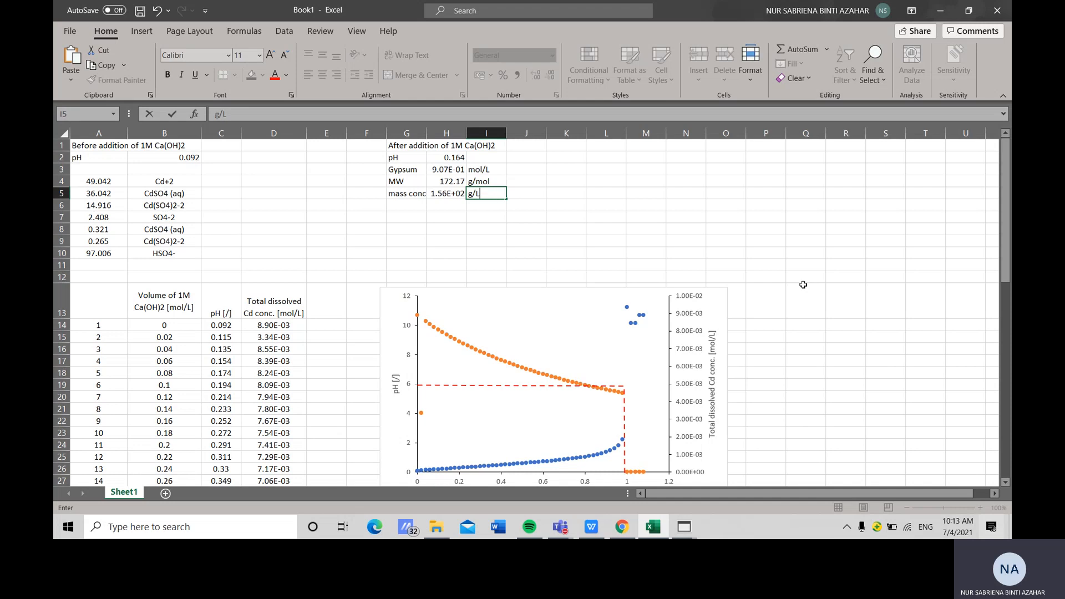
{"action": "left_click", "coordinate": [456, 207]}
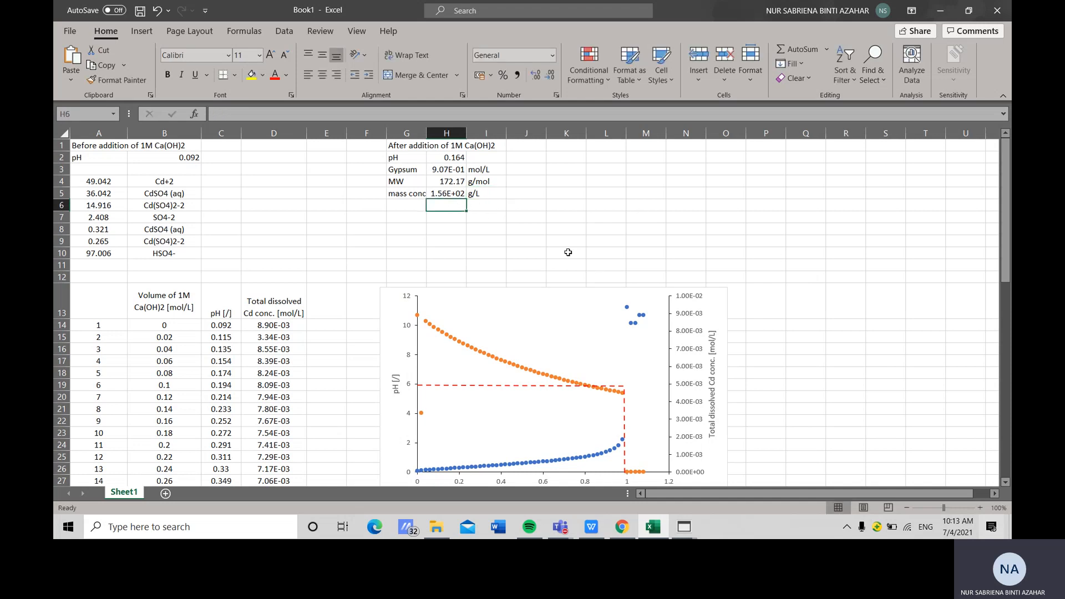
{"action": "left_click", "coordinate": [484, 207]}
{"action": "type", "text": "kg/m3"}
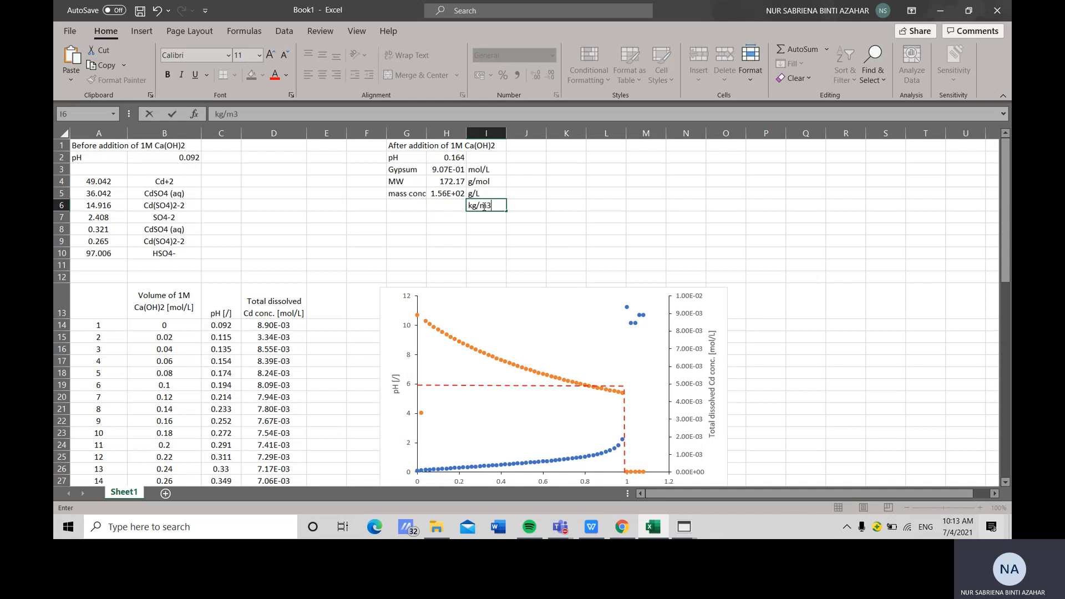
{"action": "left_click", "coordinate": [454, 207]}
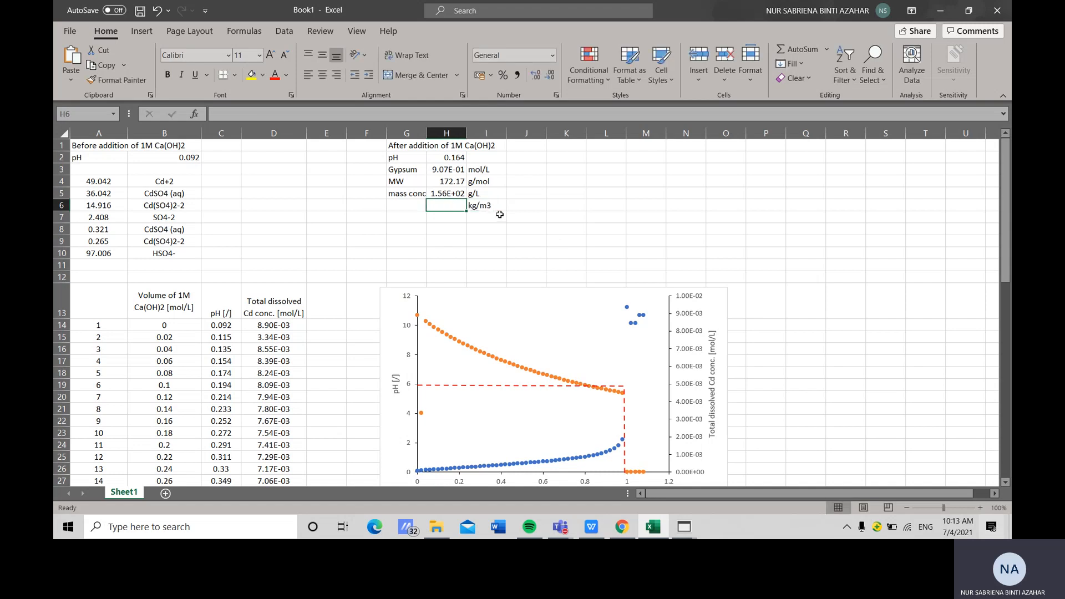
Enter the formula =H5*(1000/1000) in cell H6 to convert the concentration to kg/m3
{"action": "type", "text": "="}
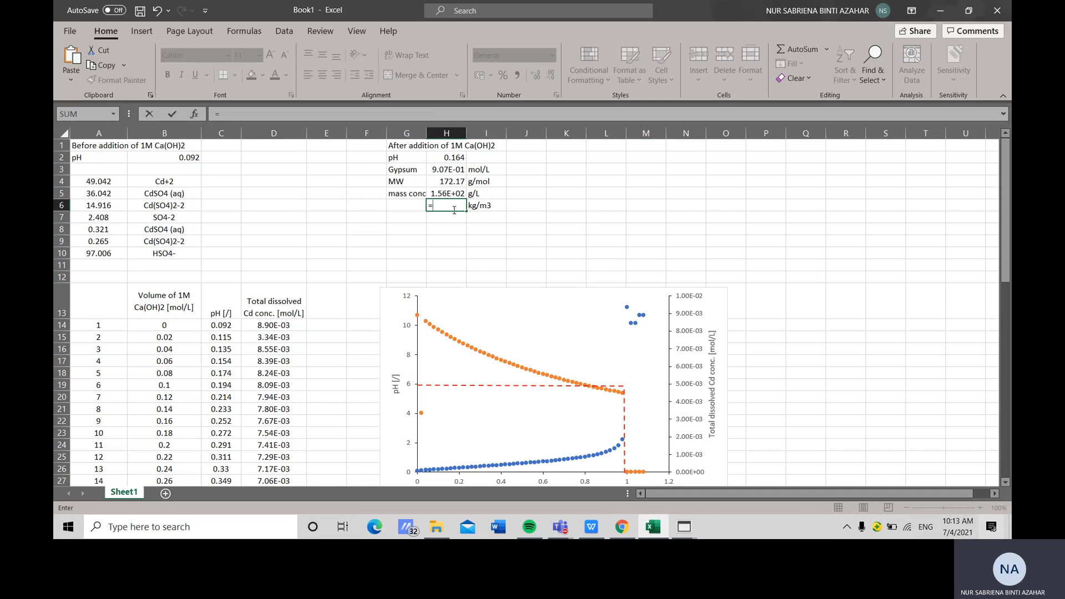
{"action": "left_click", "coordinate": [449, 193]}
{"action": "type", "text": "*"}
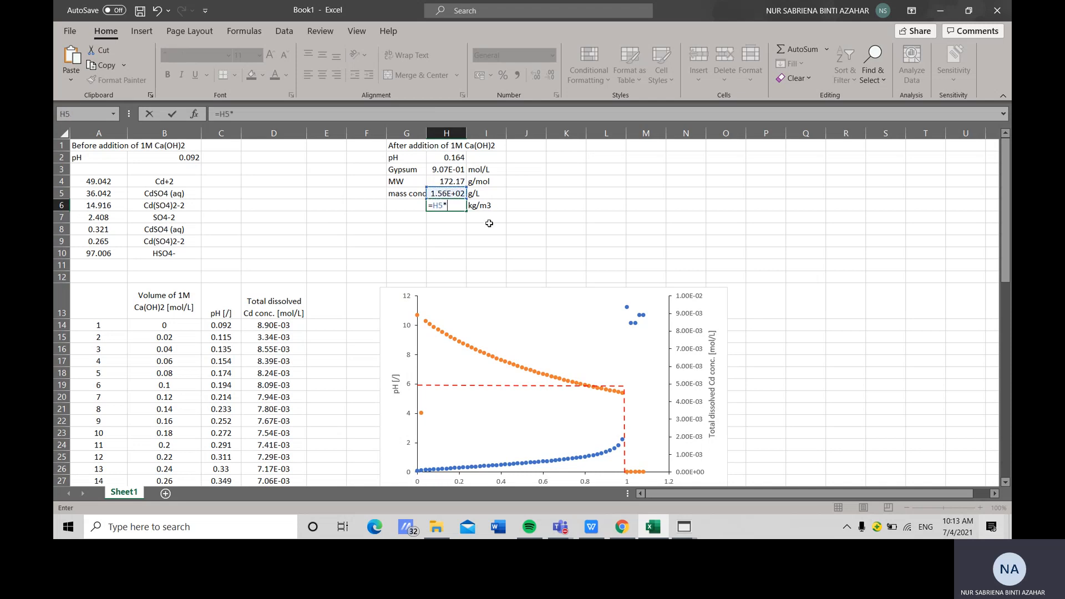
{"action": "type", "text": "(1000"}
{"action": "type", "text": "/1000l"}
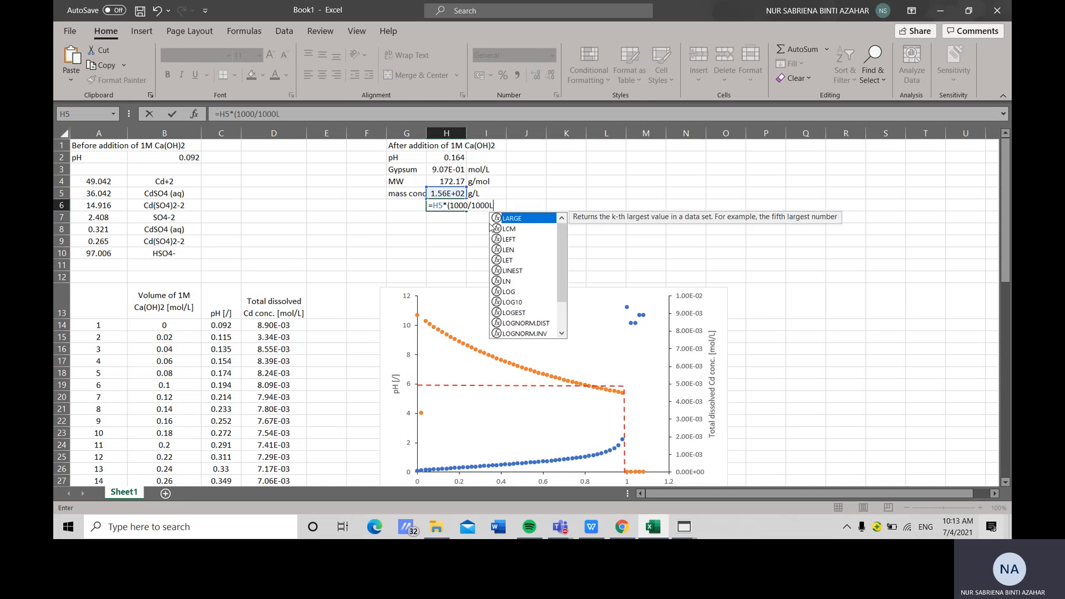
{"action": "key", "text": "BackSpace"}
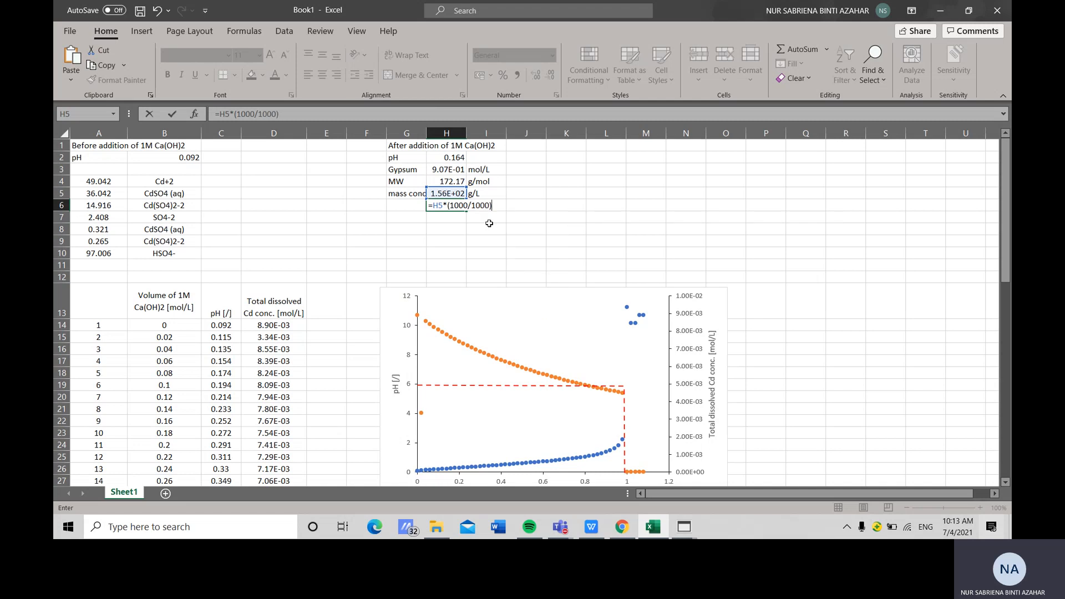
{"action": "type", "text": ")"}
{"action": "key", "text": "Return"}
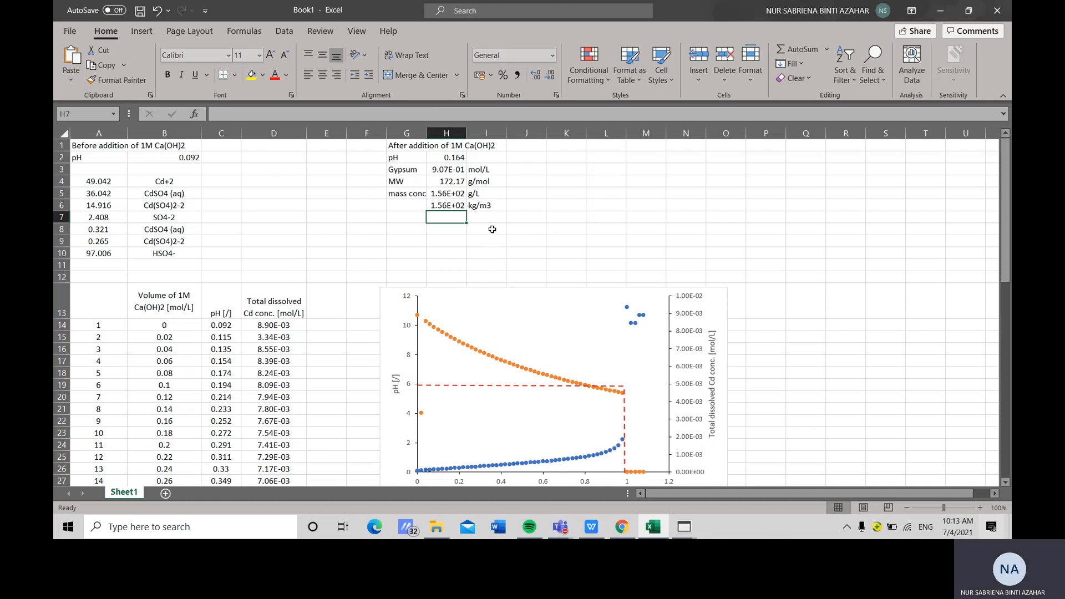
{"action": "left_click", "coordinate": [456, 206]}
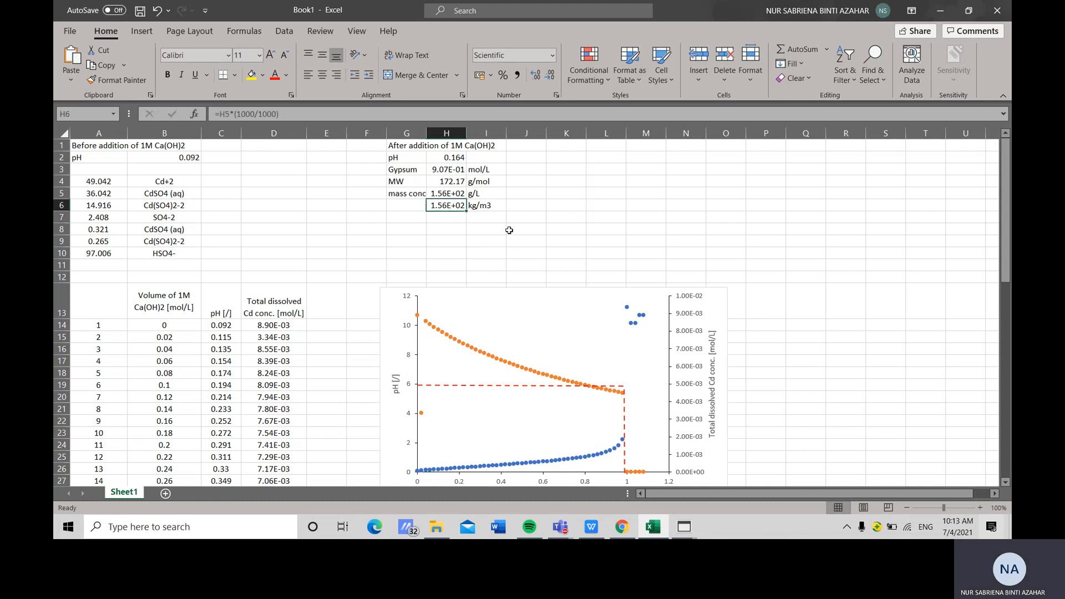
Turn off the worksheet gridlines
{"action": "scroll", "coordinate": [471, 414], "scroll_direction": "down", "scroll_amount": 5}
{"action": "scroll", "coordinate": [472, 414], "scroll_direction": "up", "scroll_amount": 4}
{"action": "scroll", "coordinate": [268, 158], "scroll_direction": "up", "scroll_amount": 1}
{"action": "left_click", "coordinate": [357, 31]}
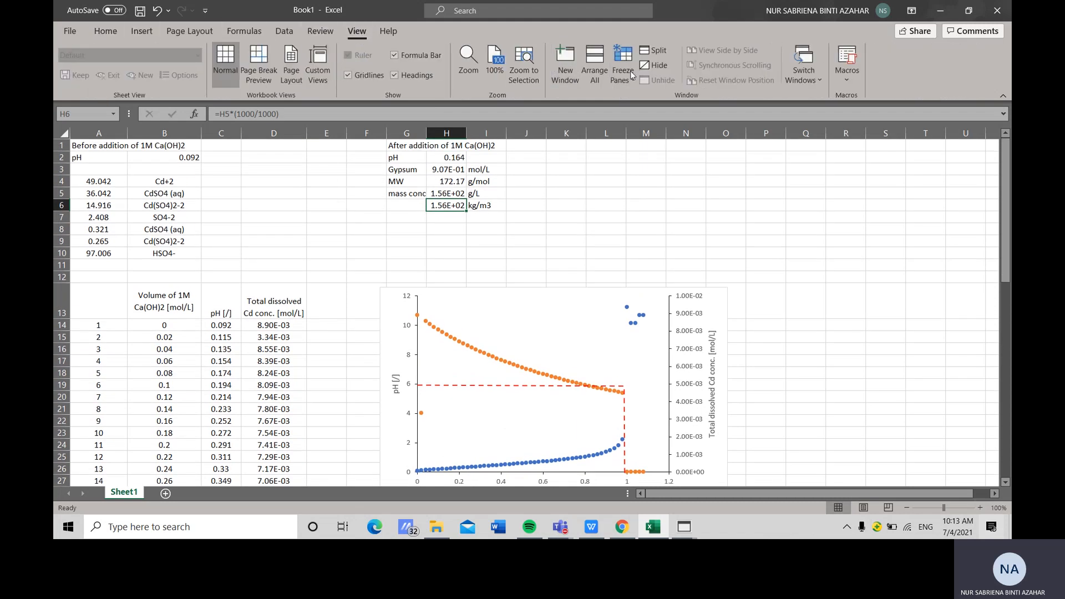
{"action": "left_click", "coordinate": [331, 195]}
{"action": "left_click", "coordinate": [348, 75]}
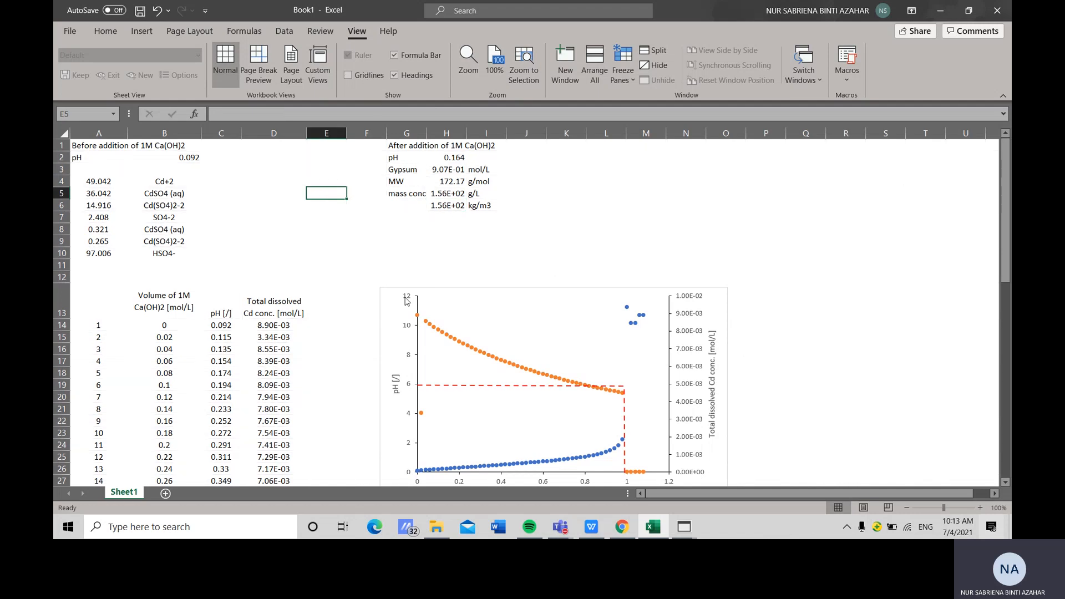
{"action": "left_click", "coordinate": [326, 252]}
{"action": "scroll", "coordinate": [749, 293], "scroll_direction": "down", "scroll_amount": 6}
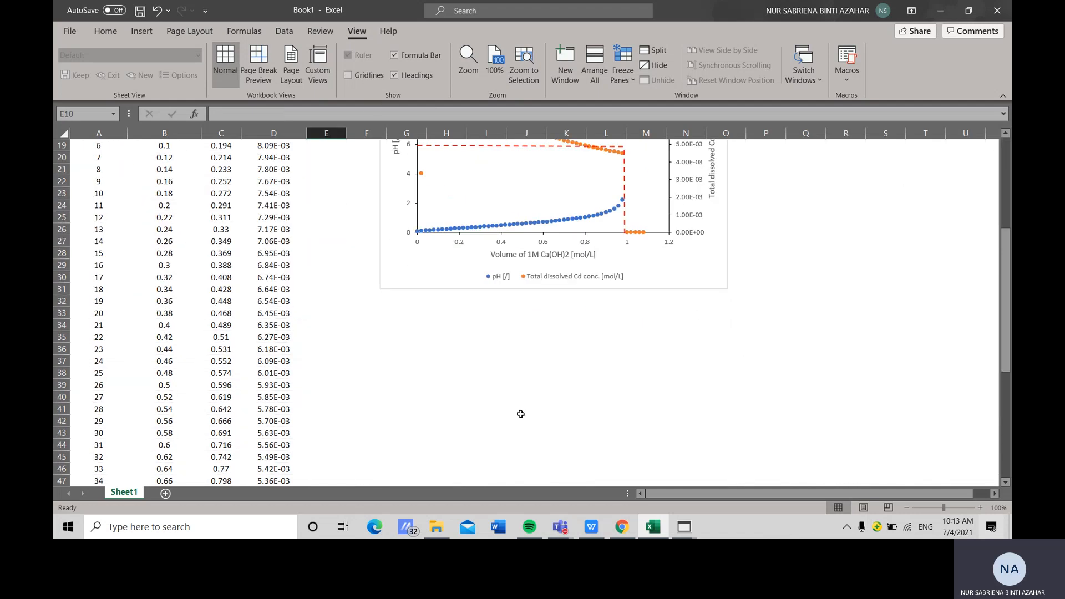
{"action": "scroll", "coordinate": [345, 378], "scroll_direction": "up", "scroll_amount": 6}
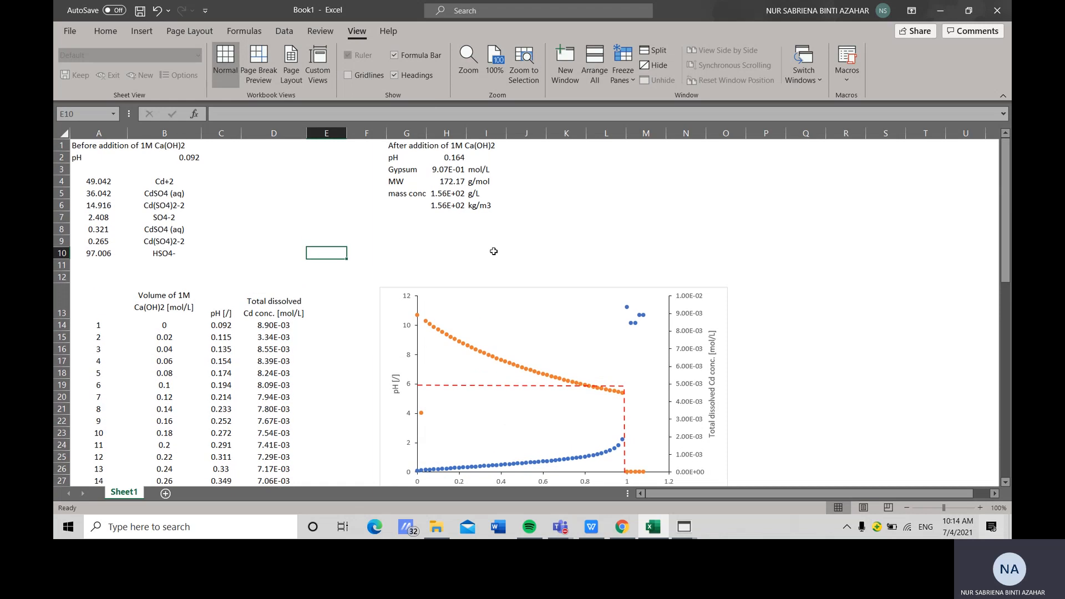
{"action": "left_click_drag", "start_coordinate": [407, 194], "coordinate": [553, 219]}
{"action": "left_click", "coordinate": [668, 248]}
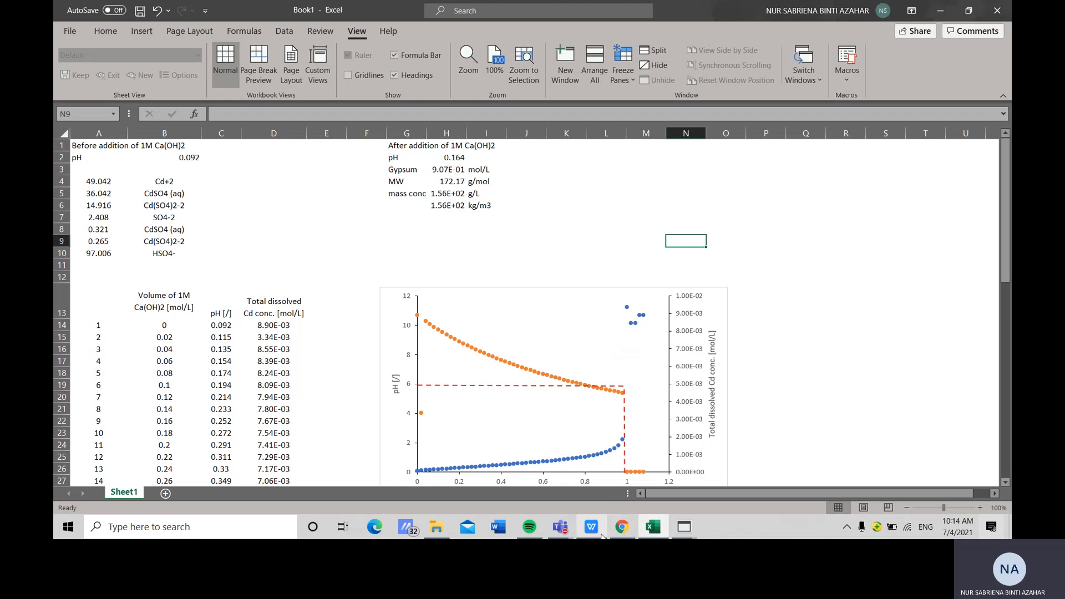
{"action": "mouse_move", "coordinate": [560, 527]}
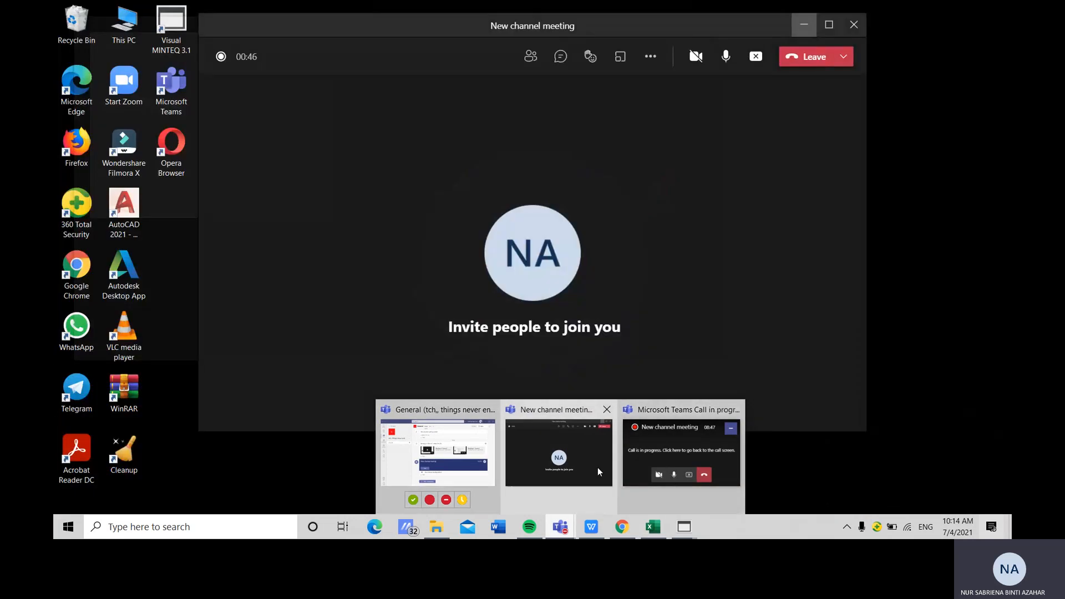
{"action": "left_click", "coordinate": [598, 467]}
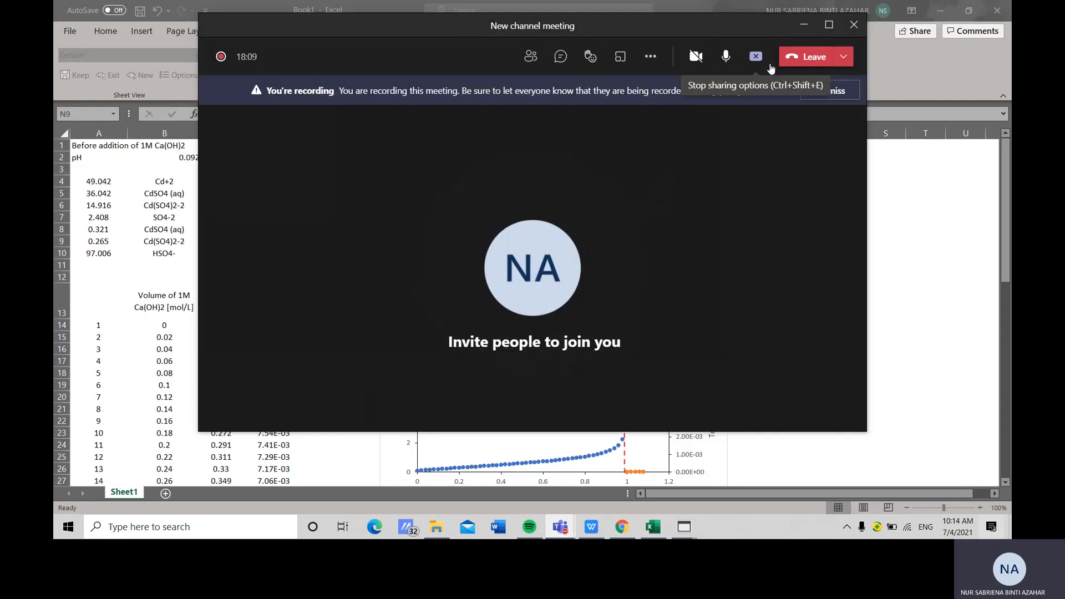
{"action": "left_click", "coordinate": [657, 61]}
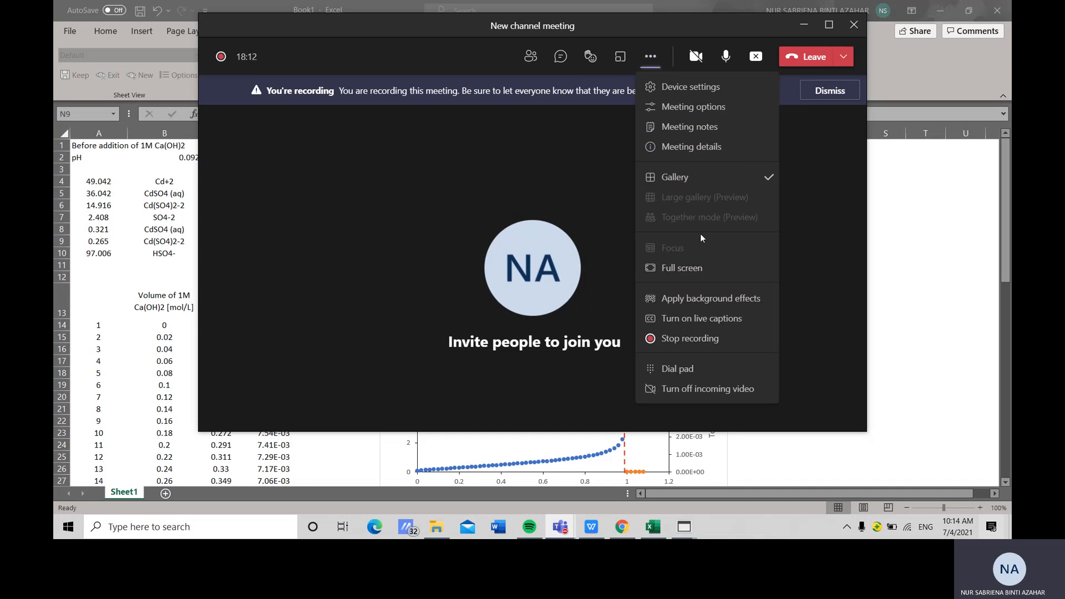